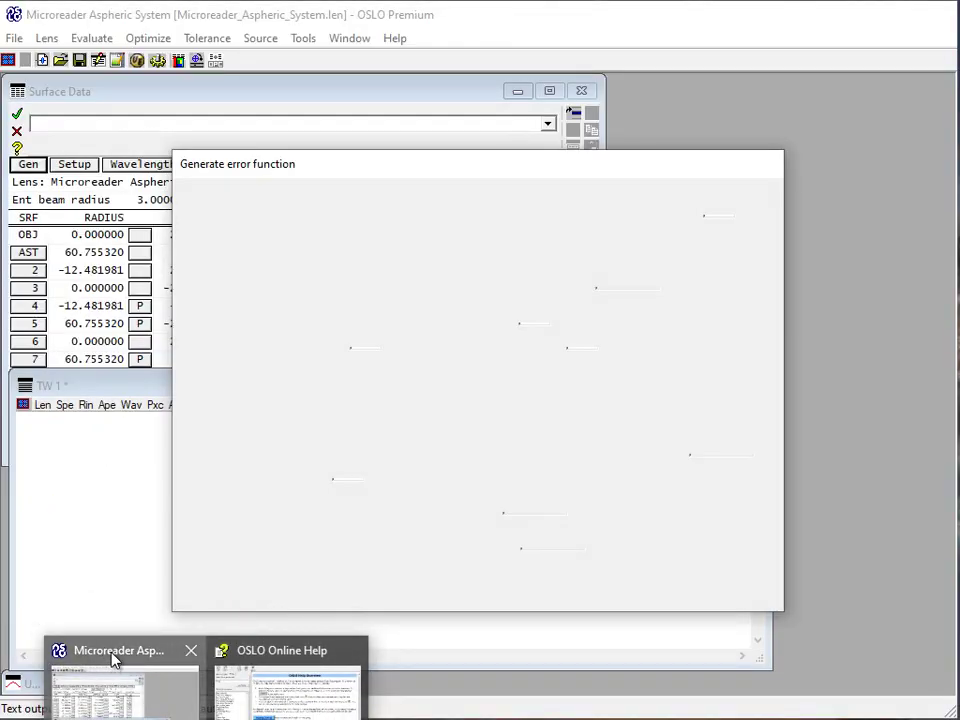
Restore the minimized UW1 Lens Drawing and UW2 Ray Intercept Curves windows
{"action": "left_click", "coordinate": [110, 663]}
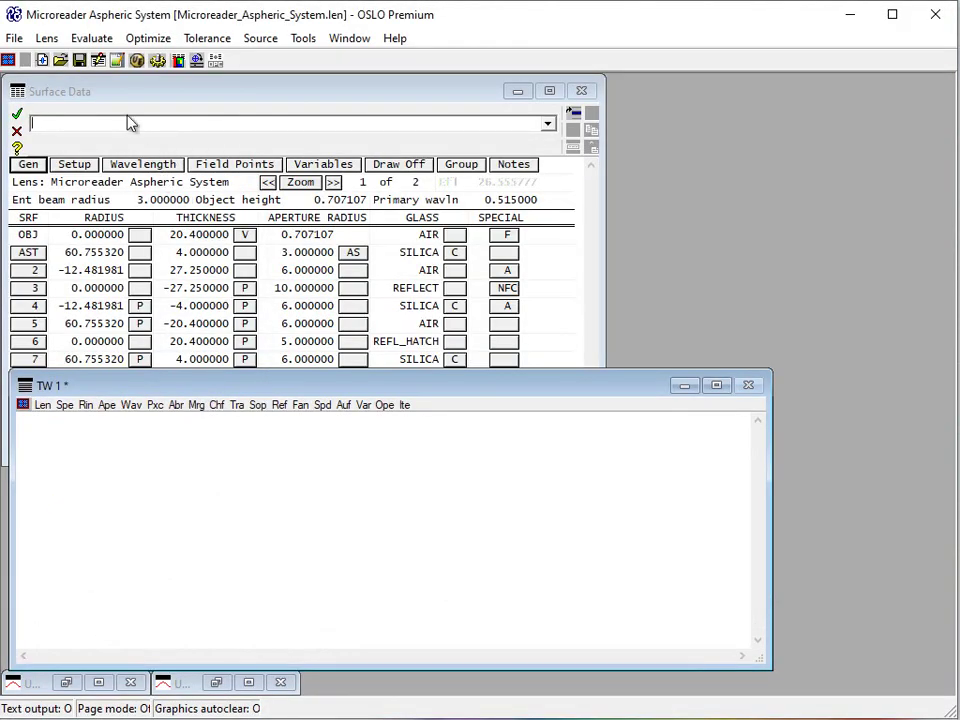
{"action": "left_click", "coordinate": [67, 683]}
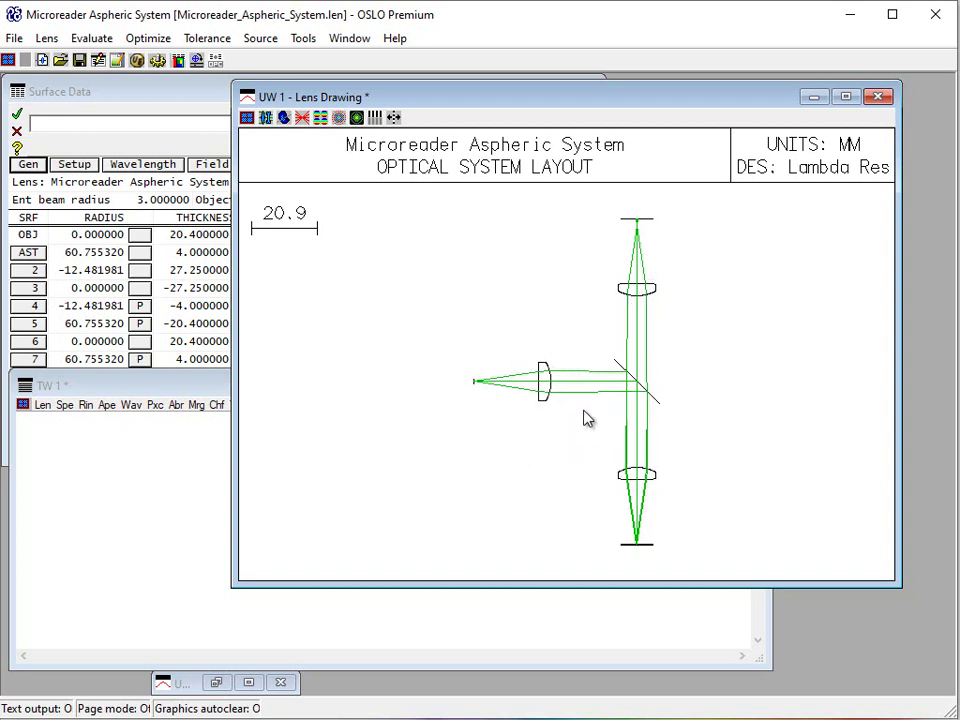
{"action": "left_click", "coordinate": [216, 682]}
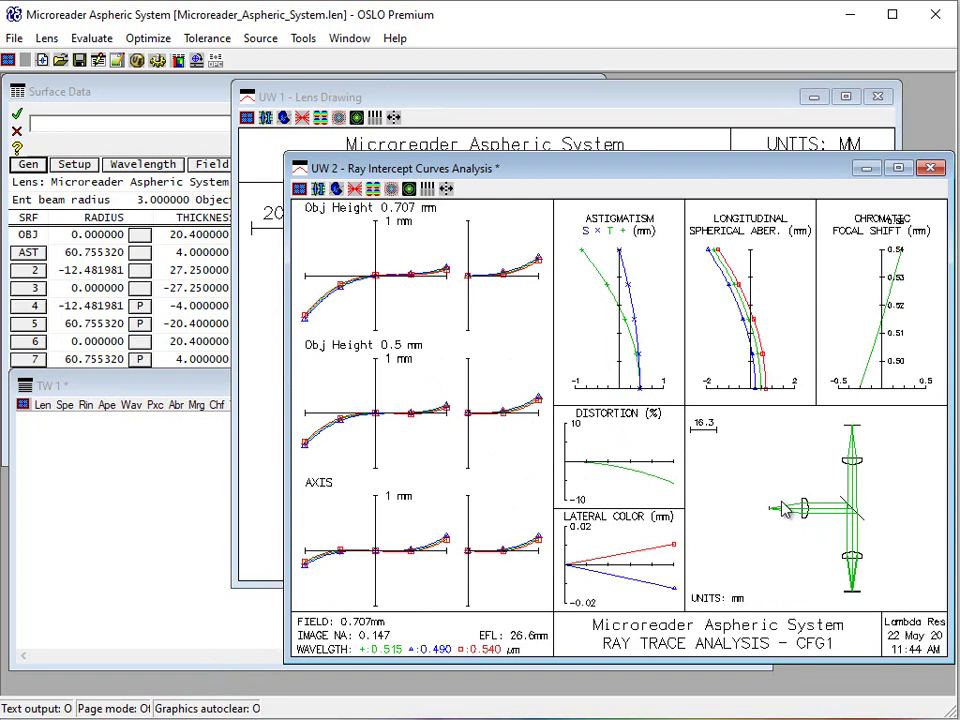
Zoom into the image end of the lens drawing, then reset to the full layout
{"action": "left_click", "coordinate": [487, 146]}
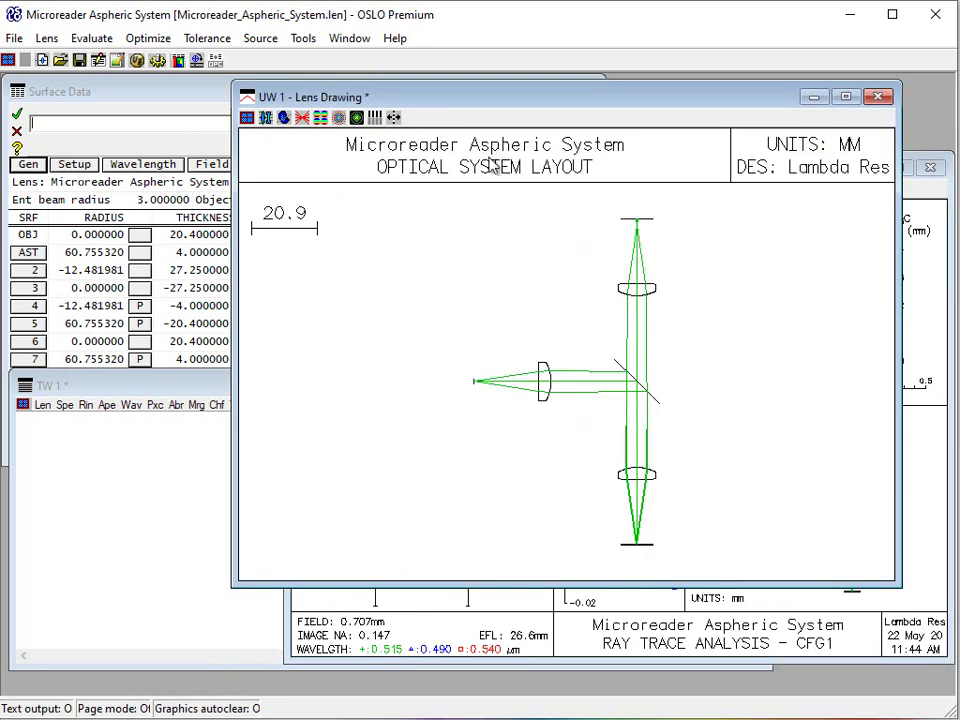
{"action": "left_click_drag", "start_coordinate": [598, 414], "coordinate": [719, 558]}
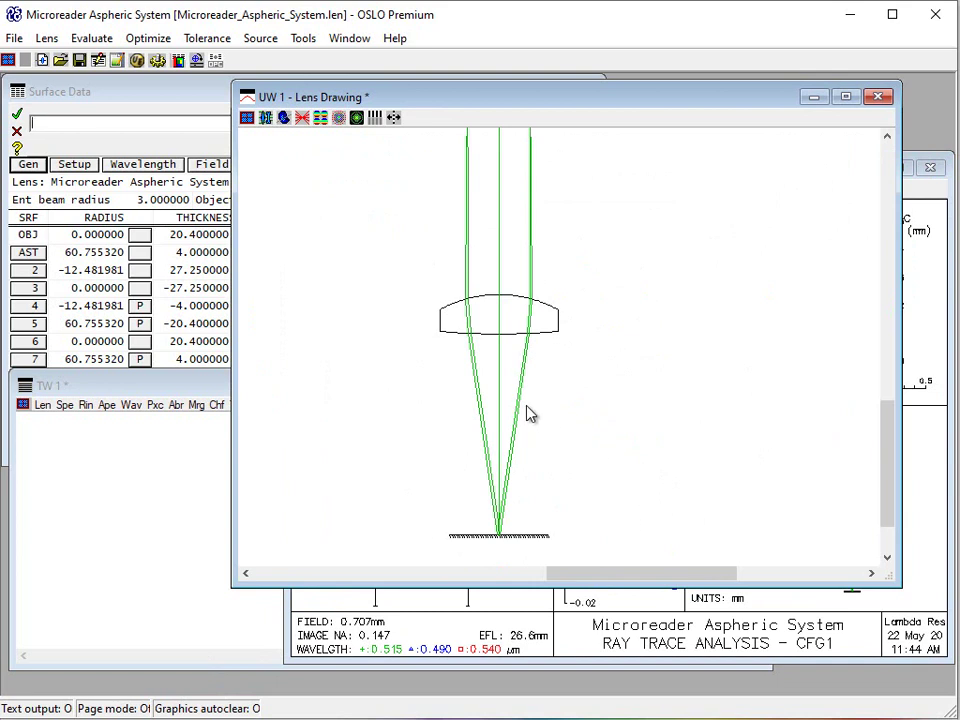
{"action": "left_click", "coordinate": [487, 420]}
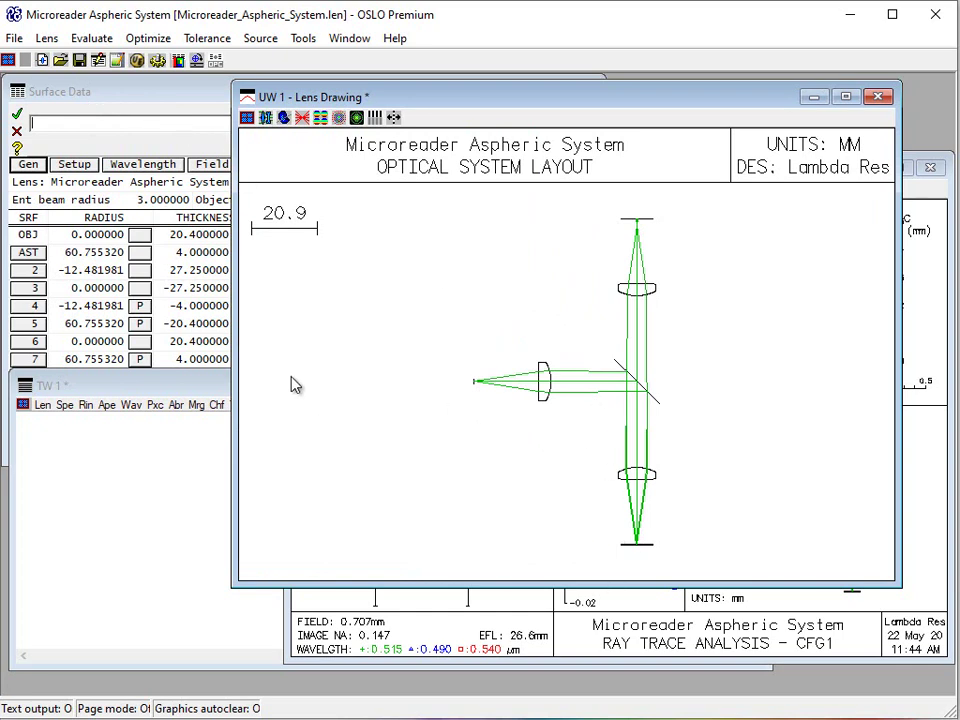
{"action": "left_click", "coordinate": [376, 592]}
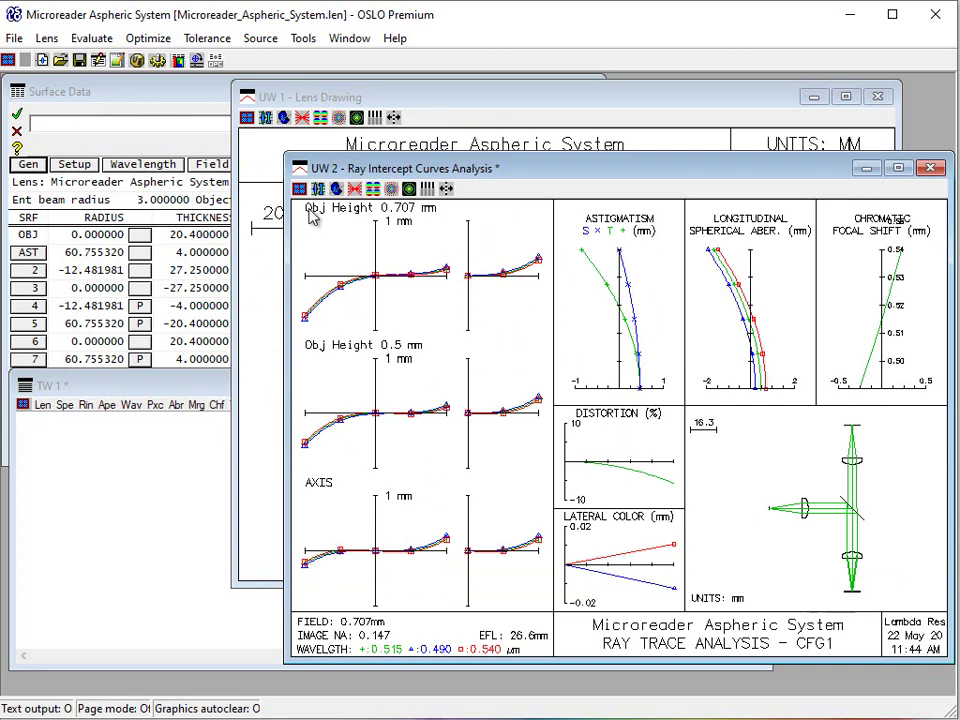
{"action": "left_click", "coordinate": [473, 105]}
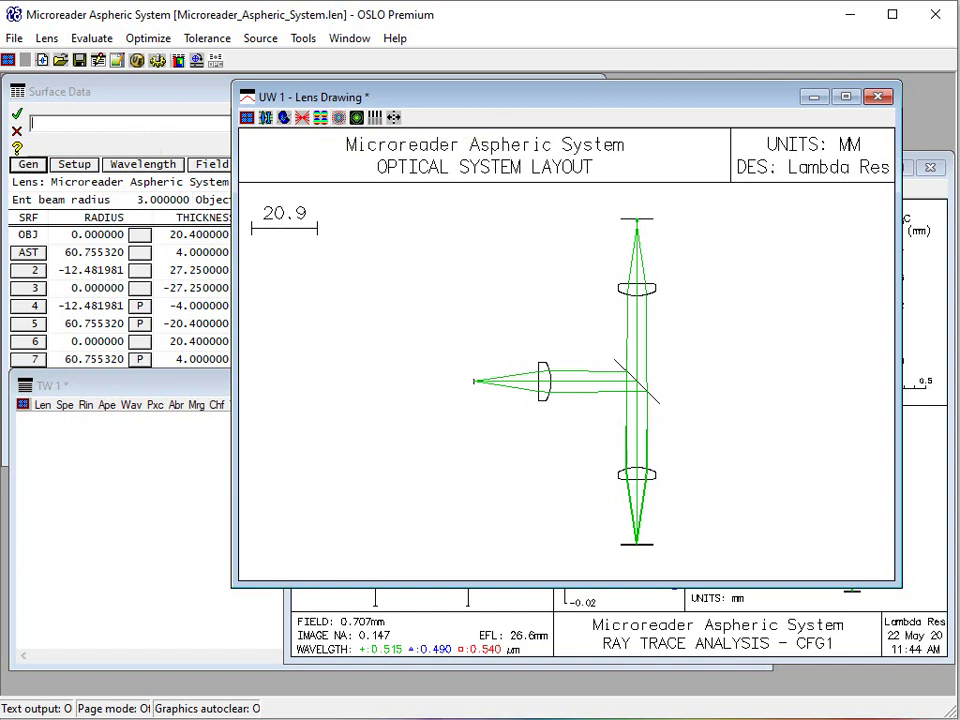
Close and reopen the Surface Data spreadsheet
{"action": "left_click", "coordinate": [182, 94]}
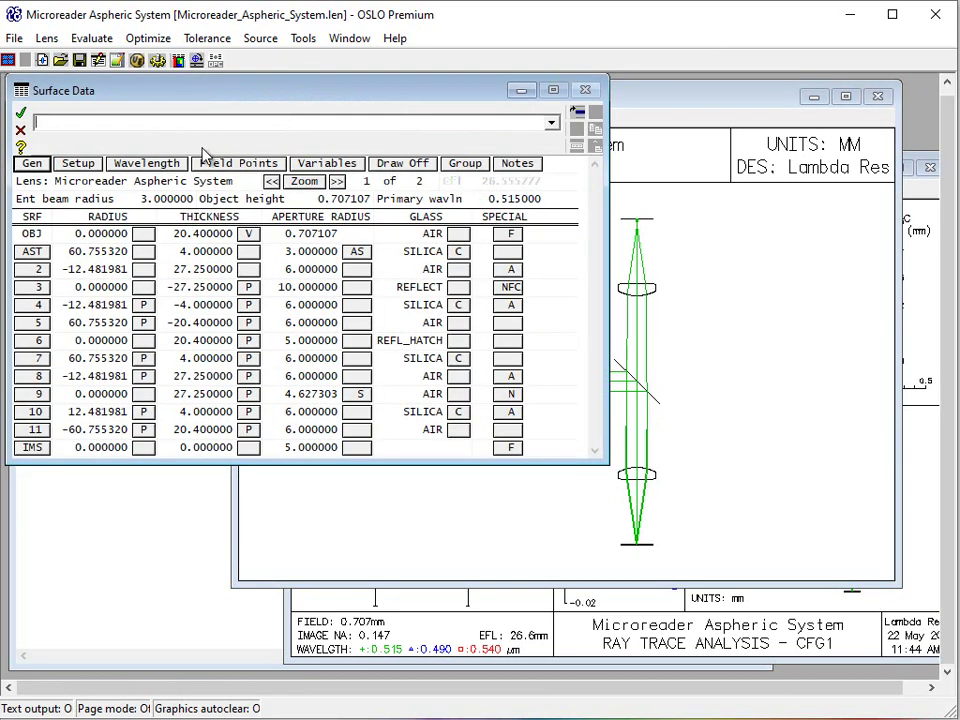
{"action": "left_click", "coordinate": [21, 108]}
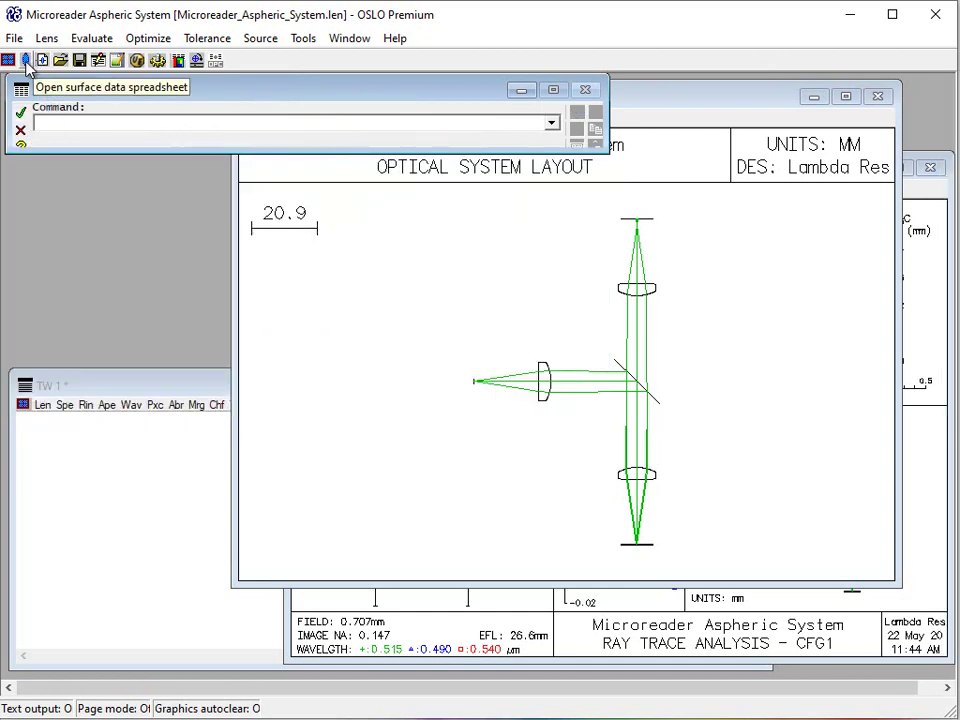
{"action": "left_click", "coordinate": [26, 61]}
Step through the microreader system note lines and accept them, returning to Surface Data
{"action": "left_click", "coordinate": [502, 168]}
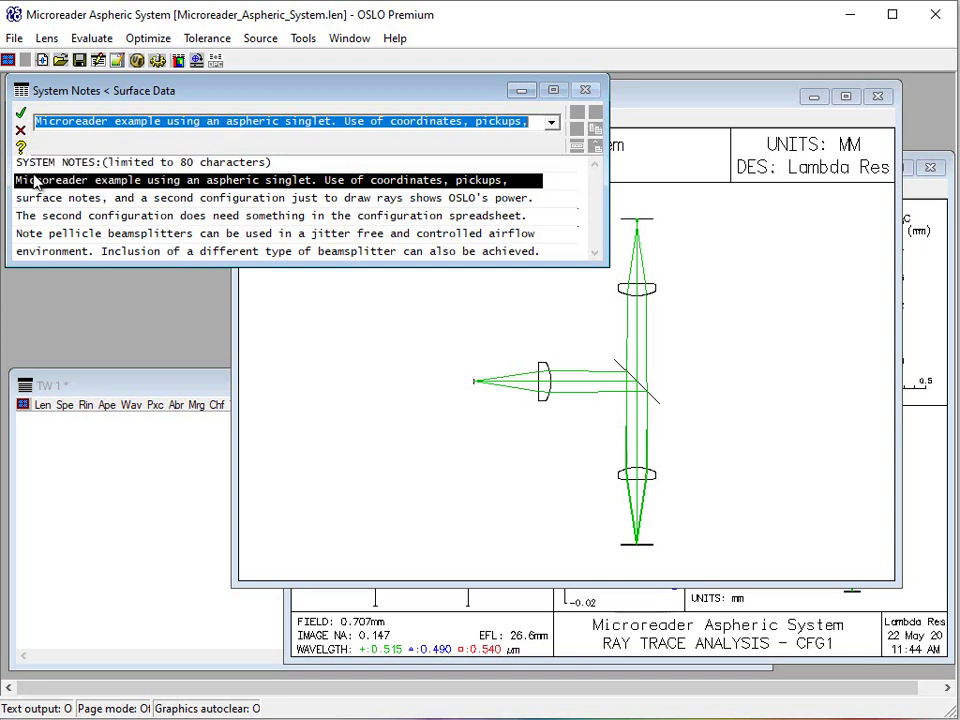
{"action": "left_click", "coordinate": [189, 205]}
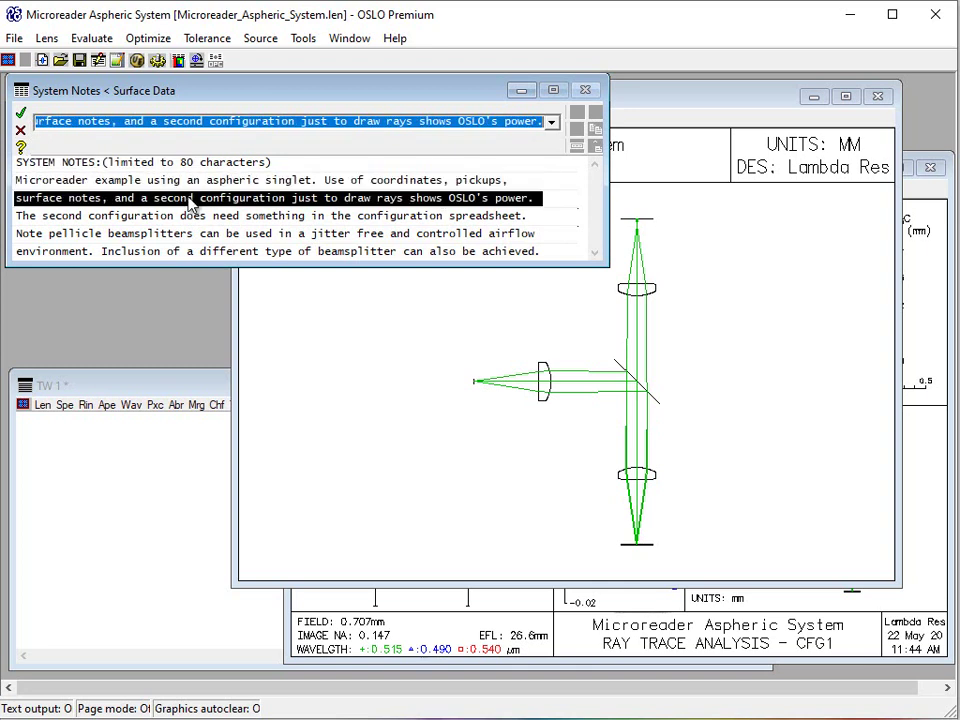
{"action": "left_click", "coordinate": [127, 216]}
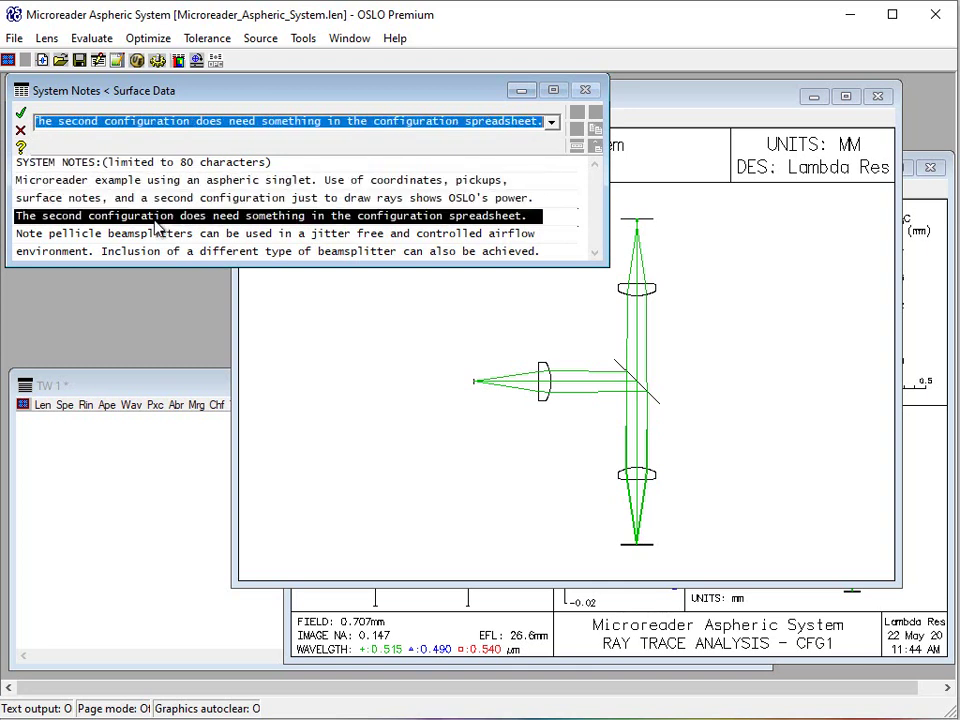
{"action": "left_click", "coordinate": [105, 180]}
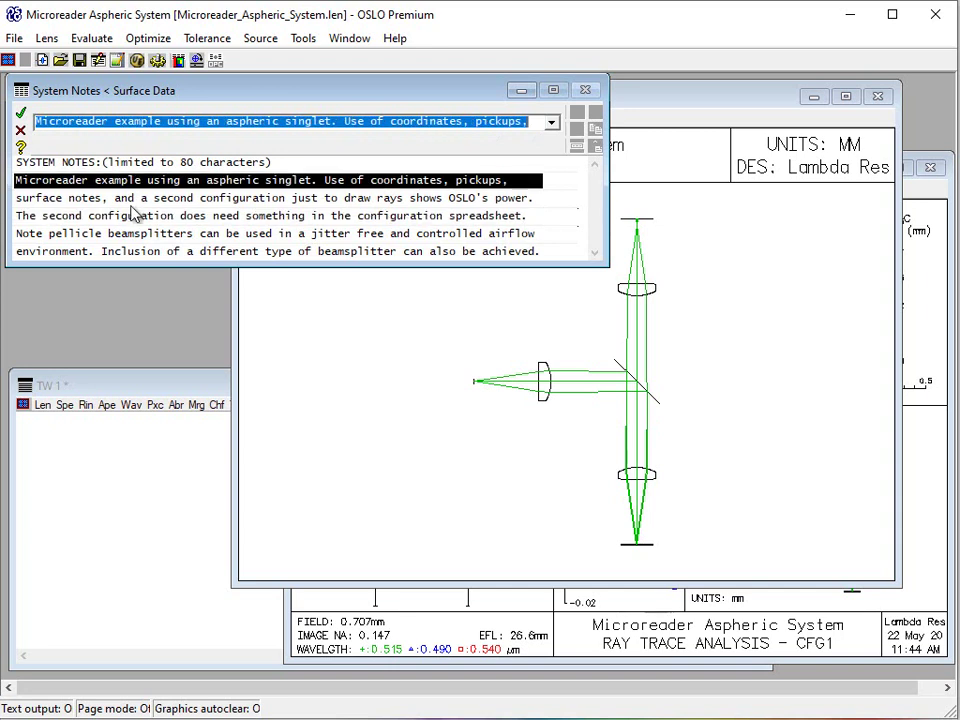
{"action": "left_click", "coordinate": [20, 120]}
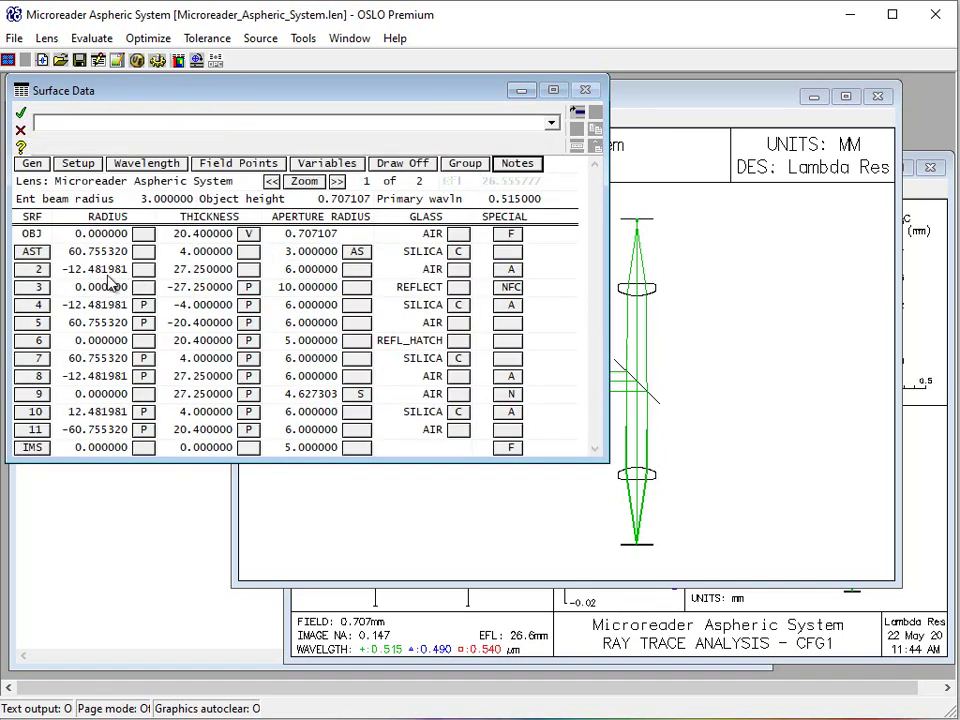
{"action": "left_click", "coordinate": [395, 38]}
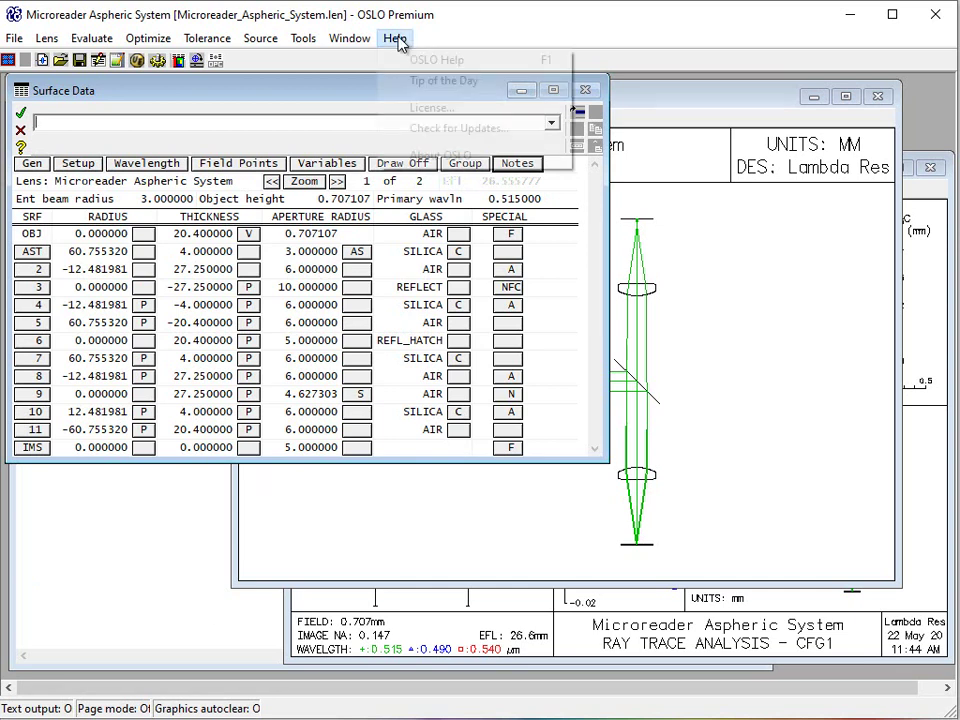
Read the Surface Notes, System Notes and opc command help topics, then return to OSLO
{"action": "left_click", "coordinate": [527, 67]}
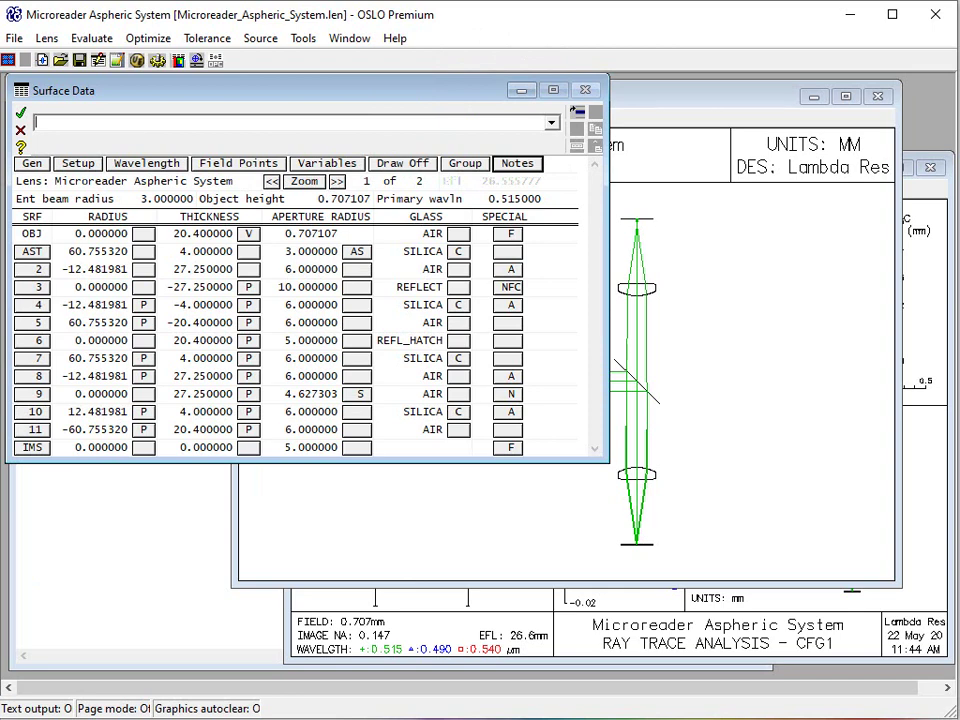
{"action": "left_click", "coordinate": [320, 680]}
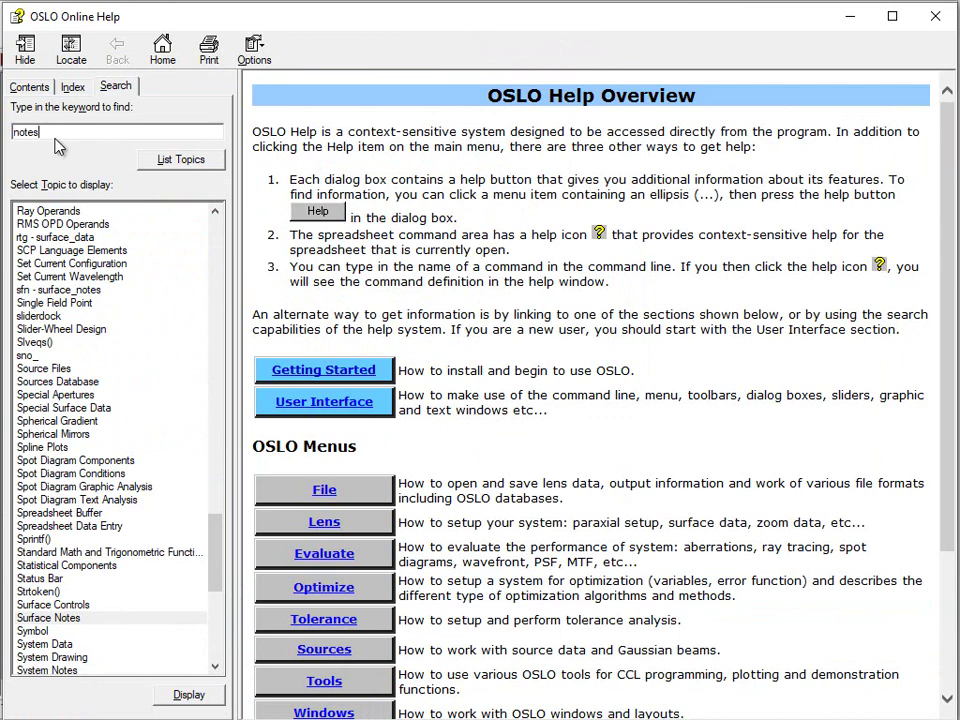
{"action": "double_click", "coordinate": [90, 622]}
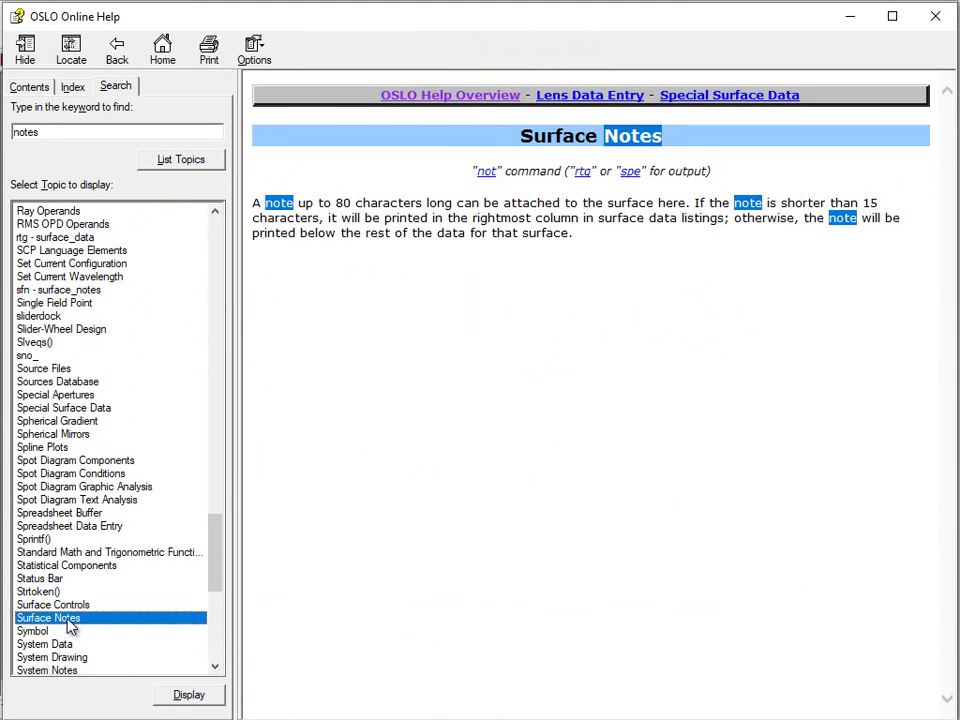
{"action": "double_click", "coordinate": [61, 674]}
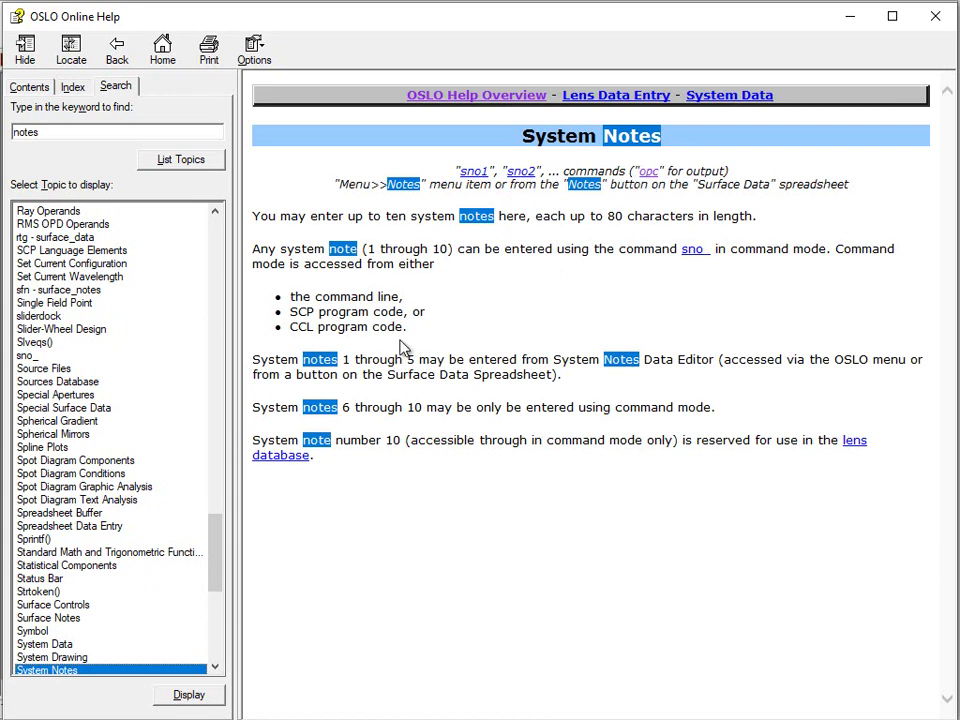
{"action": "left_click", "coordinate": [650, 172]}
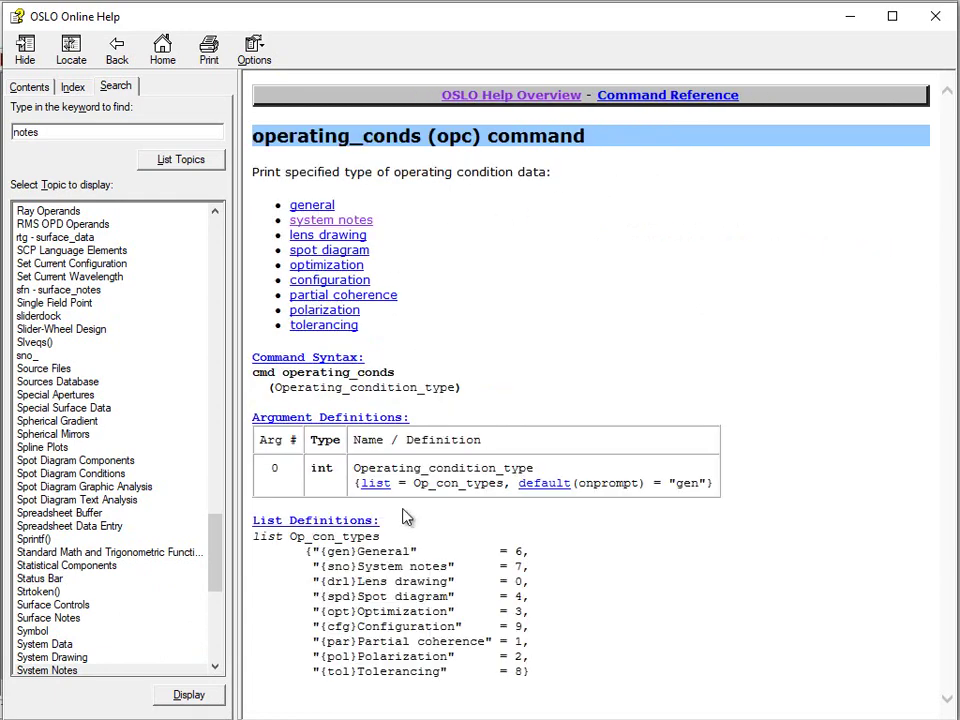
{"action": "left_click", "coordinate": [116, 44]}
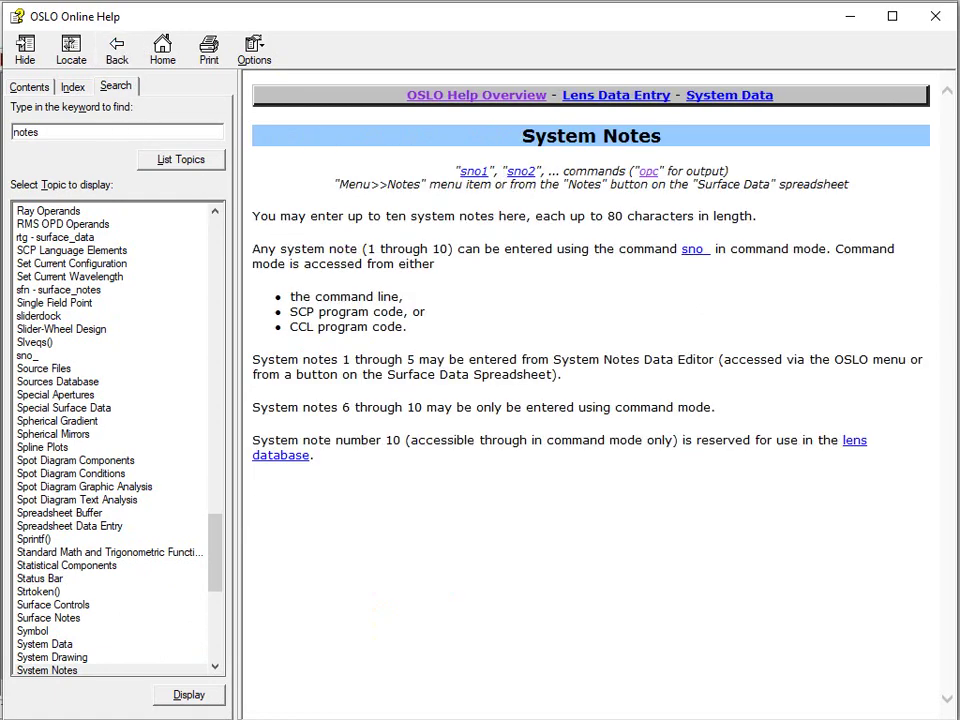
{"action": "left_click", "coordinate": [150, 669]}
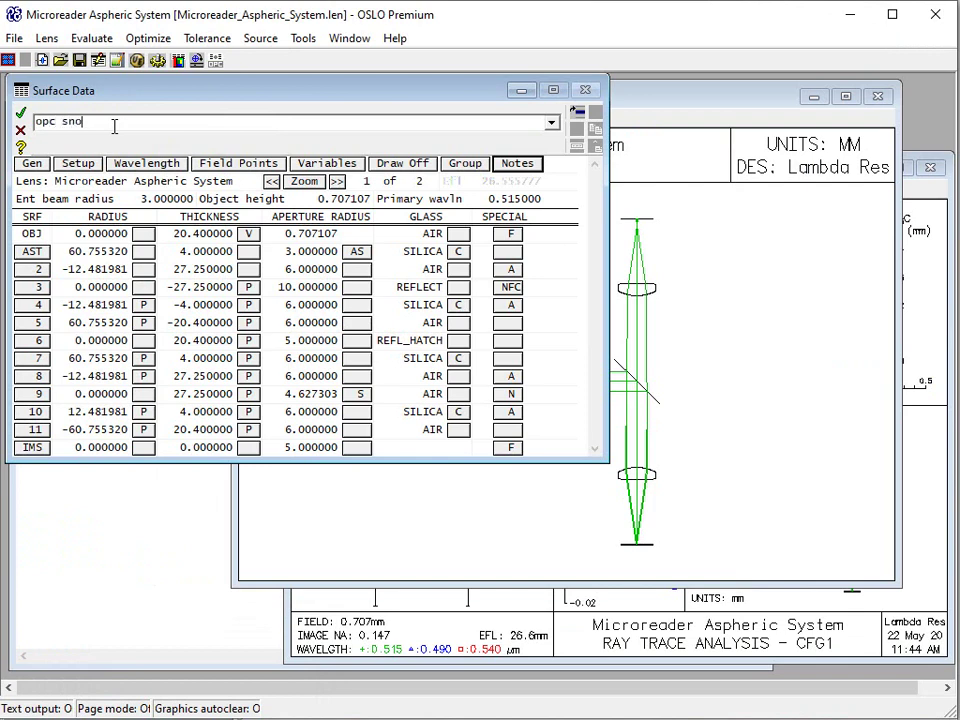
Run 'opc sno' to print the five system notes in TW1
{"action": "key", "text": "Return"}
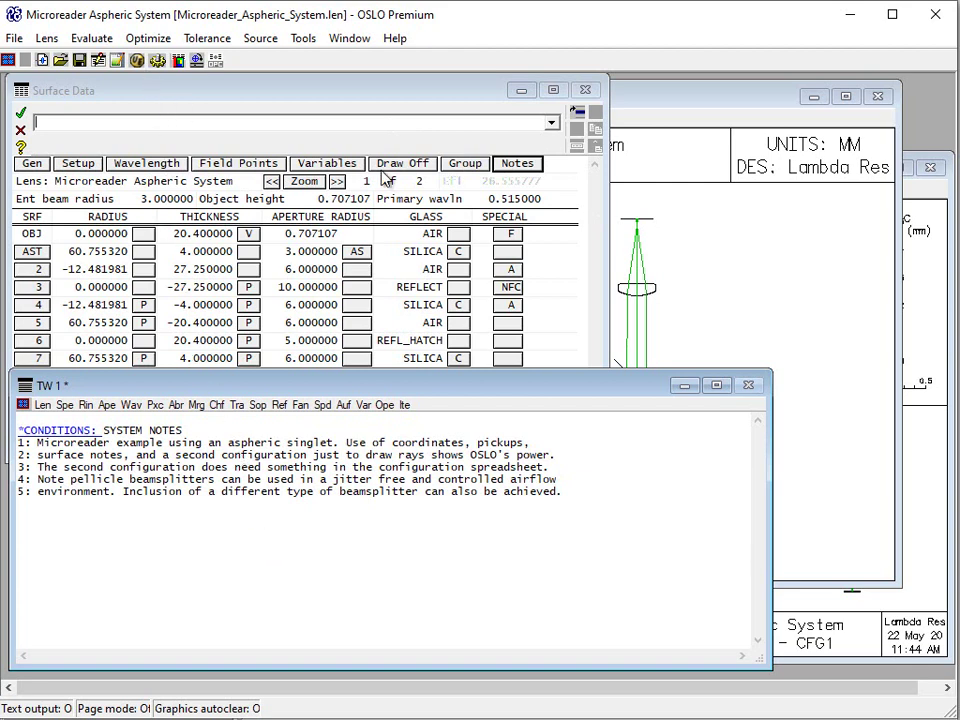
{"action": "left_click", "coordinate": [676, 242]}
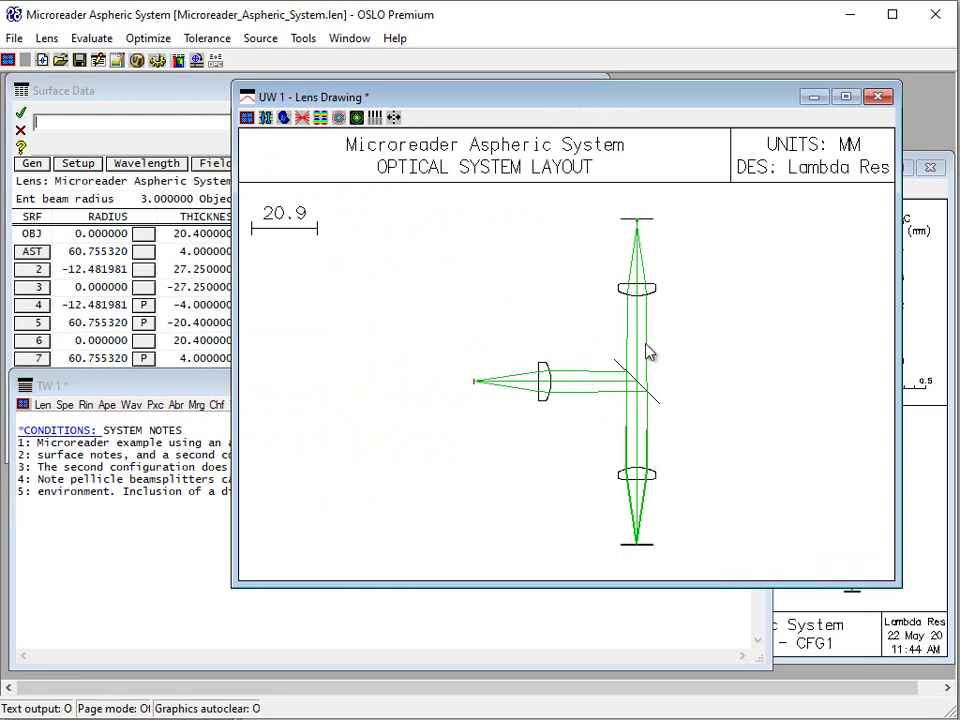
Review the lens's General Conditions, then bring the Lens Drawing back to the front
{"action": "left_click", "coordinate": [172, 96]}
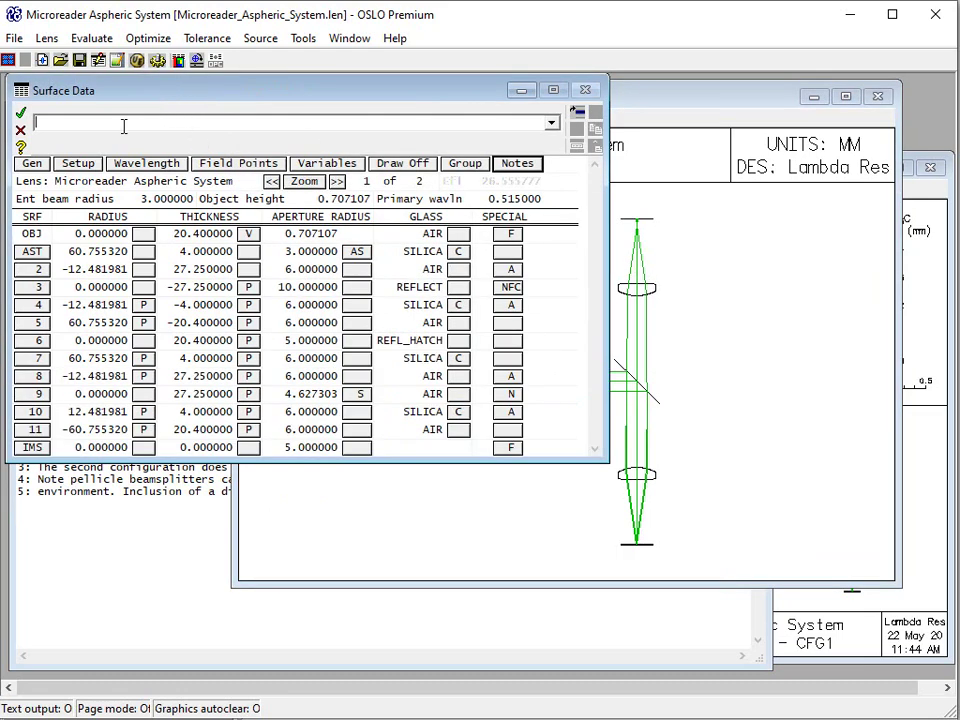
{"action": "left_click", "coordinate": [32, 163]}
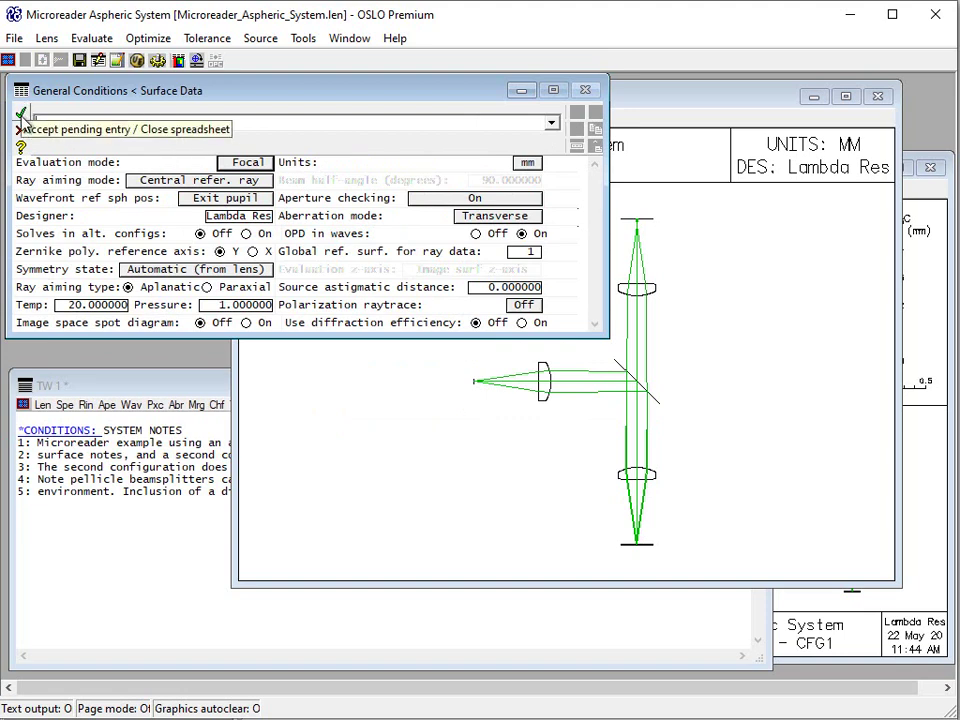
{"action": "left_click", "coordinate": [20, 114]}
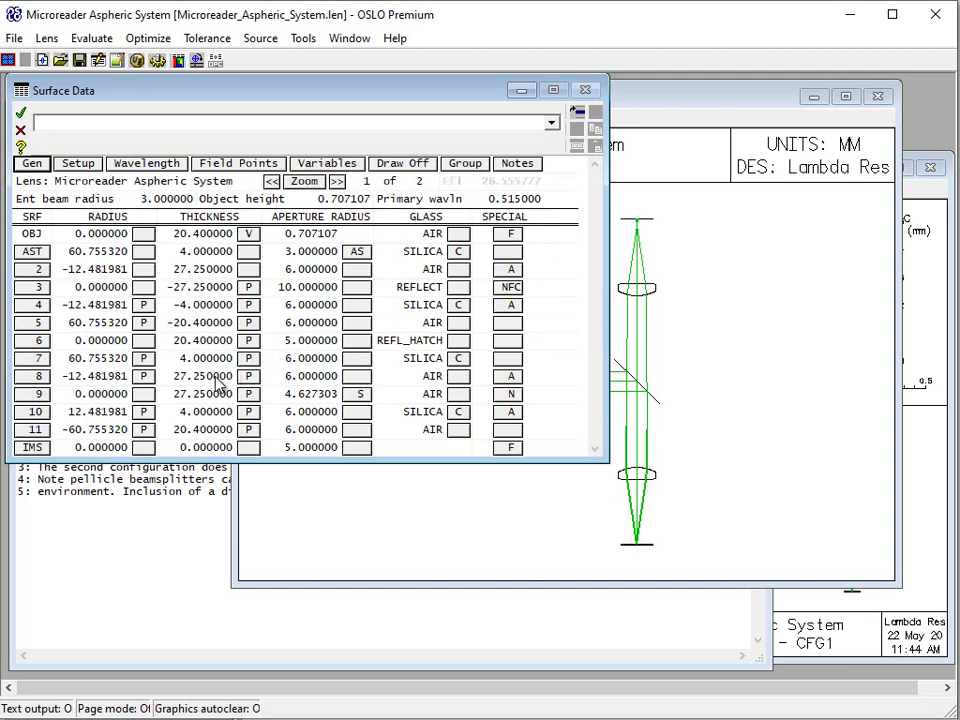
{"action": "left_click", "coordinate": [148, 522]}
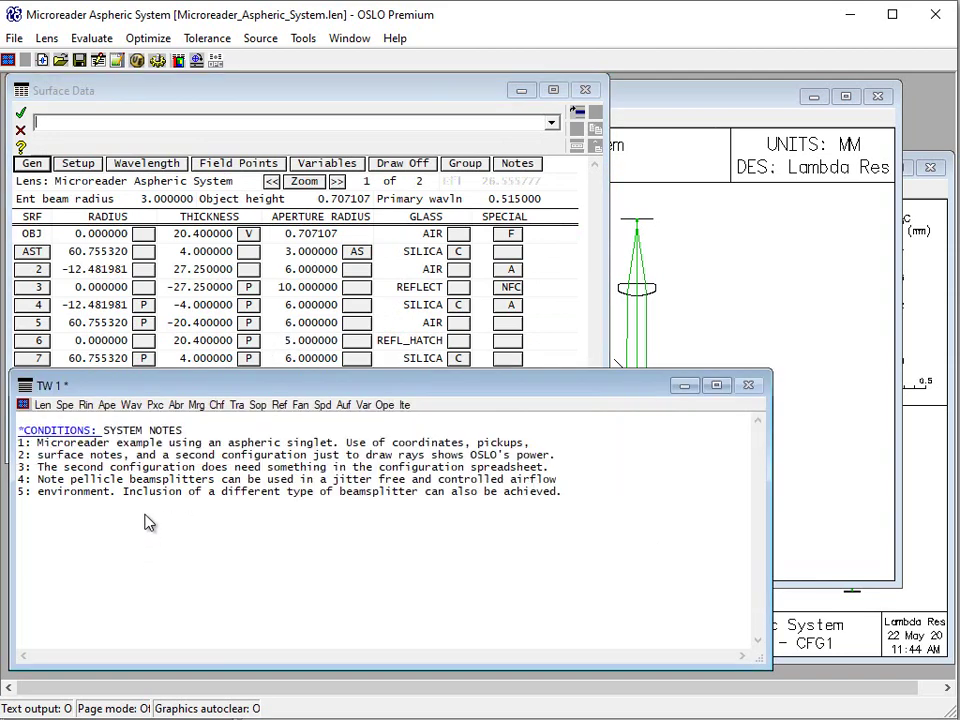
{"action": "left_click", "coordinate": [666, 285]}
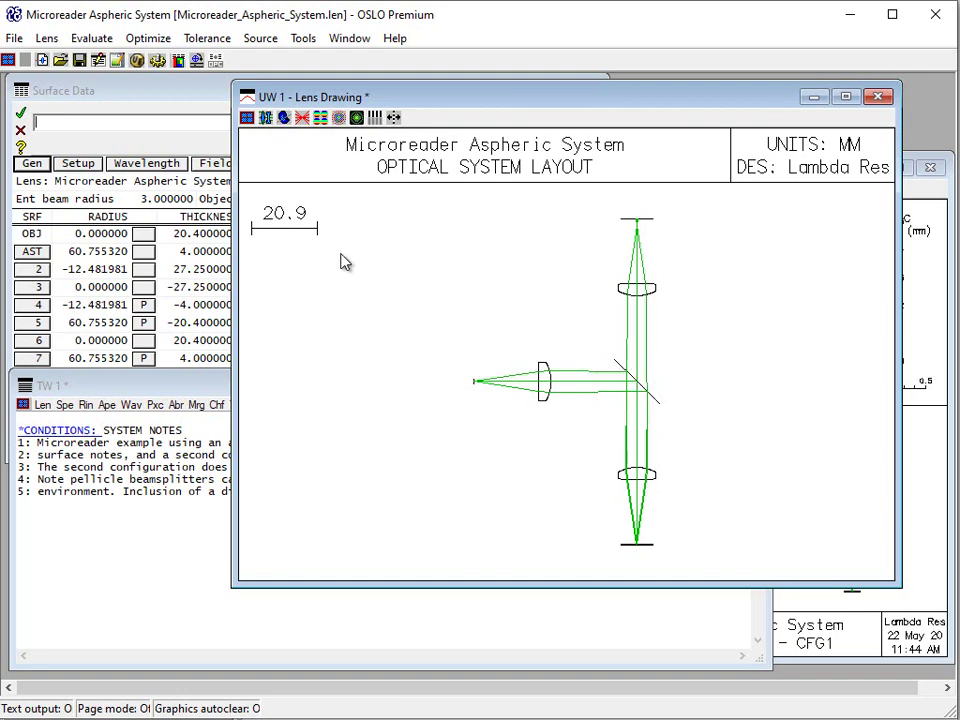
View the Pellicle Beamsplitter surface note attached to surface 3
{"action": "left_click", "coordinate": [178, 92]}
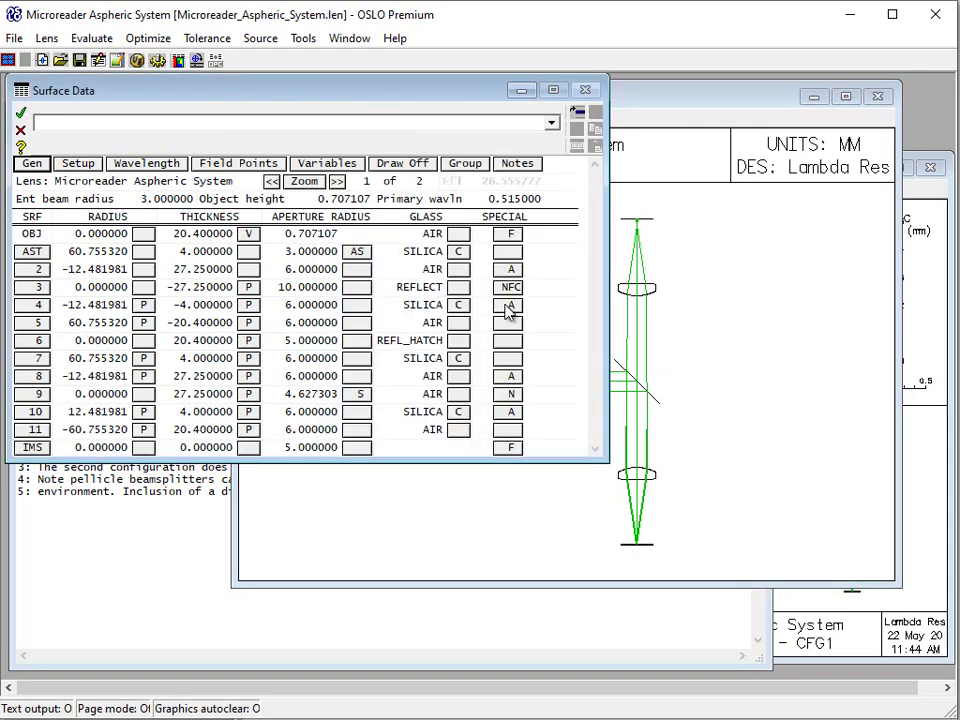
{"action": "left_click", "coordinate": [510, 287]}
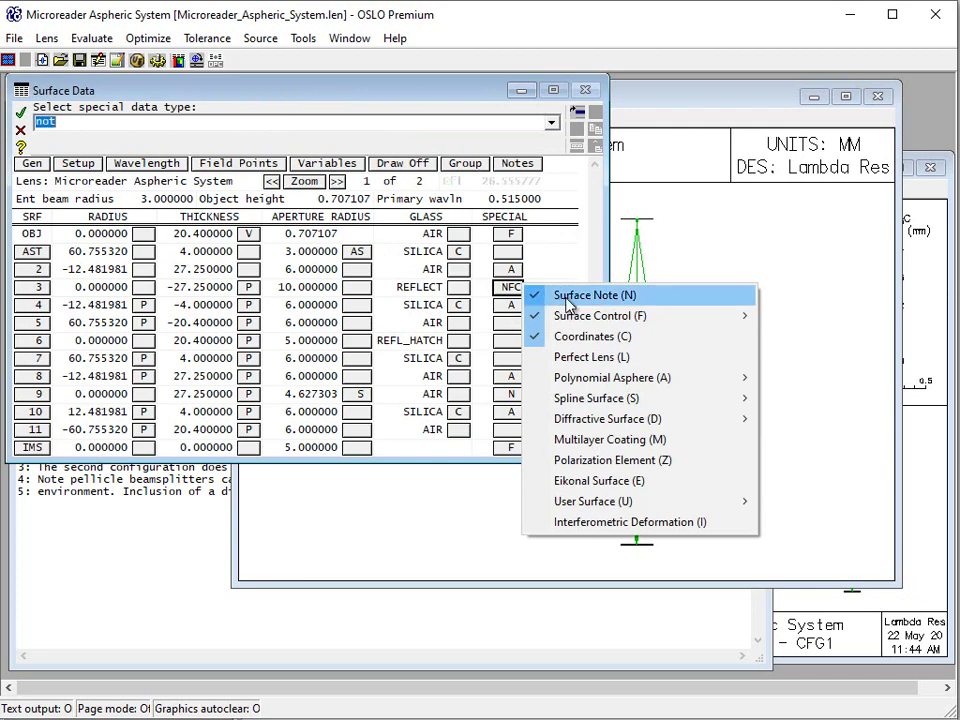
{"action": "left_click", "coordinate": [566, 297]}
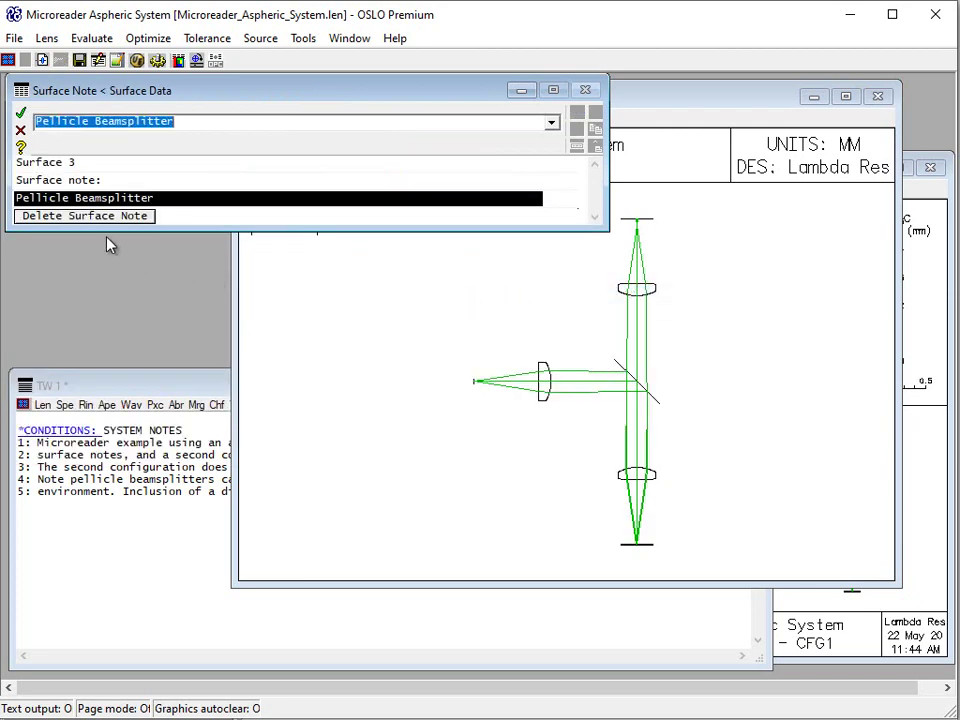
{"action": "left_click", "coordinate": [22, 114]}
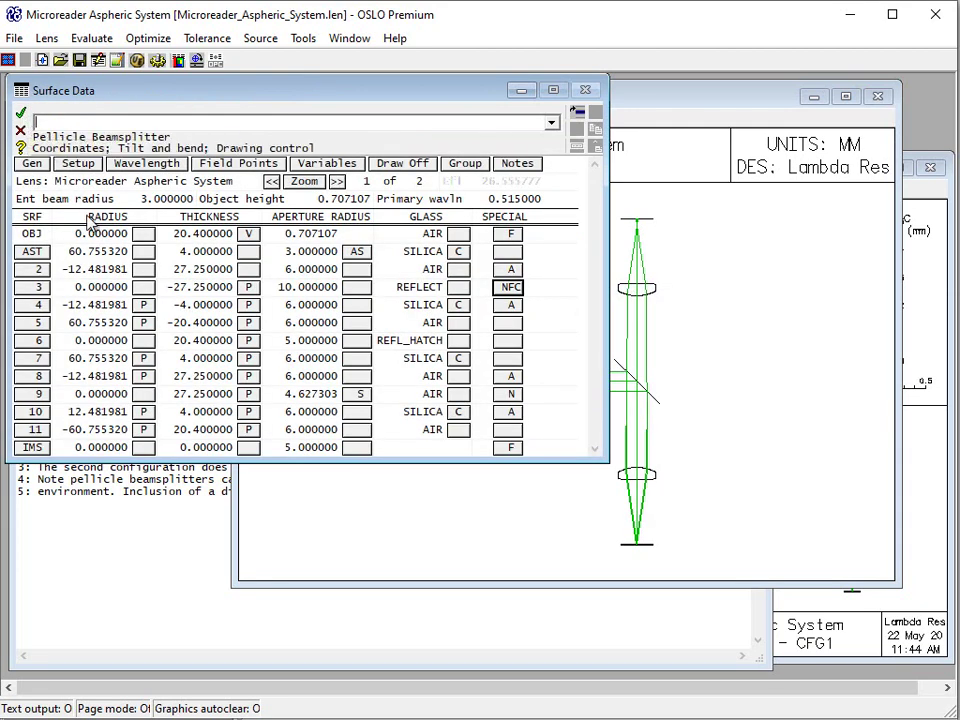
List the lens data in TW1 and scroll through the surface listing
{"action": "left_click", "coordinate": [96, 512]}
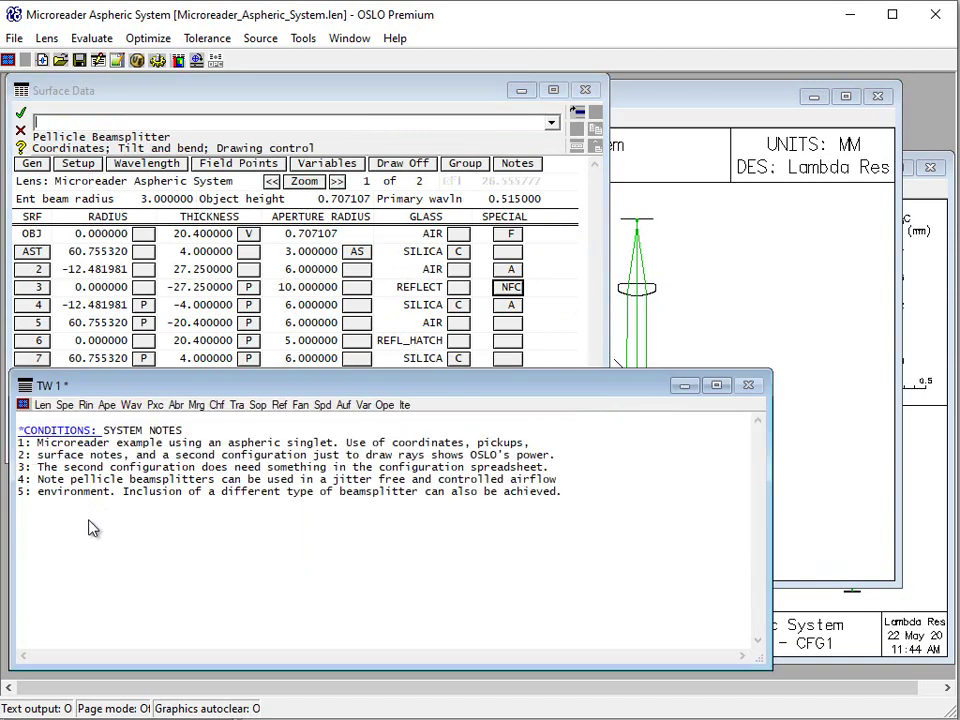
{"action": "left_click", "coordinate": [42, 405]}
{"action": "scroll", "coordinate": [292, 540], "scroll_direction": "up", "scroll_amount": 2}
{"action": "scroll", "coordinate": [292, 540], "scroll_direction": "up", "scroll_amount": 1}
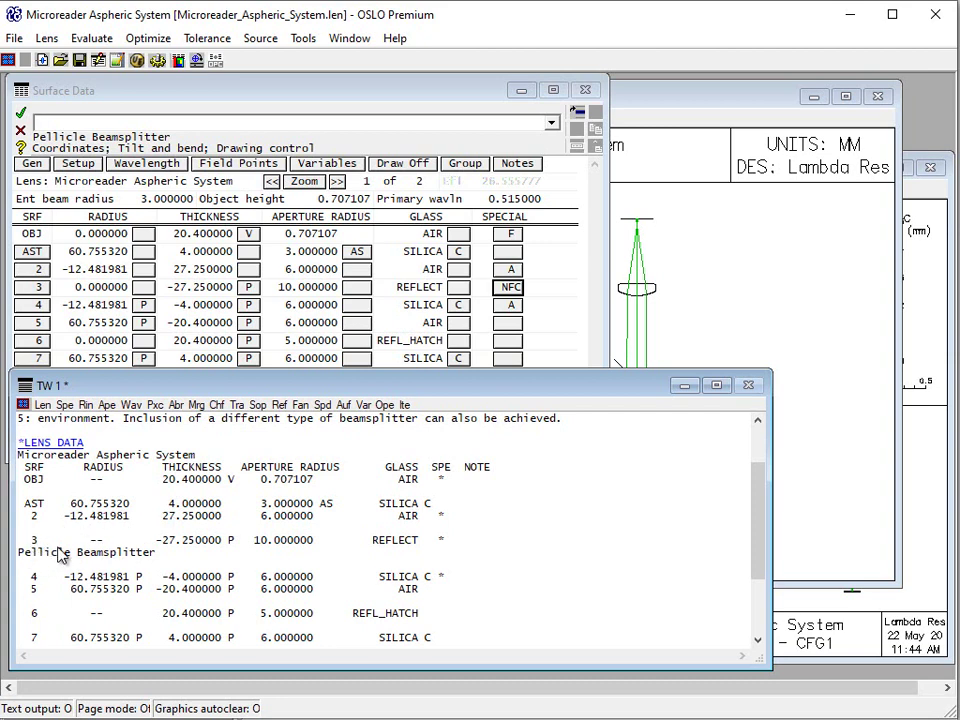
{"action": "scroll", "coordinate": [62, 555], "scroll_direction": "down", "scroll_amount": 3}
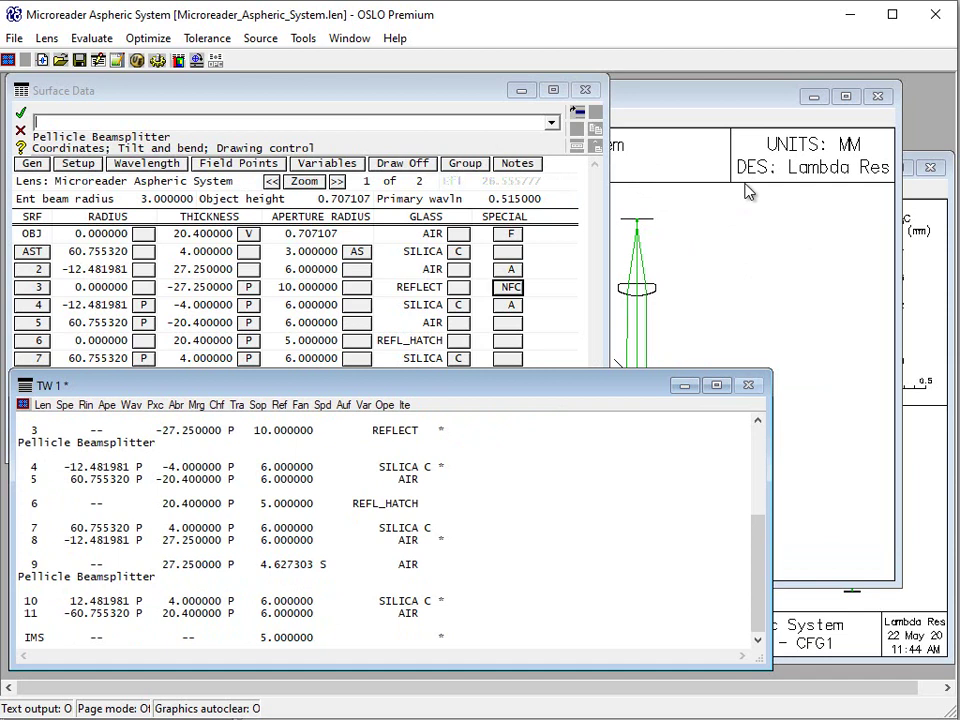
{"action": "left_click", "coordinate": [668, 199]}
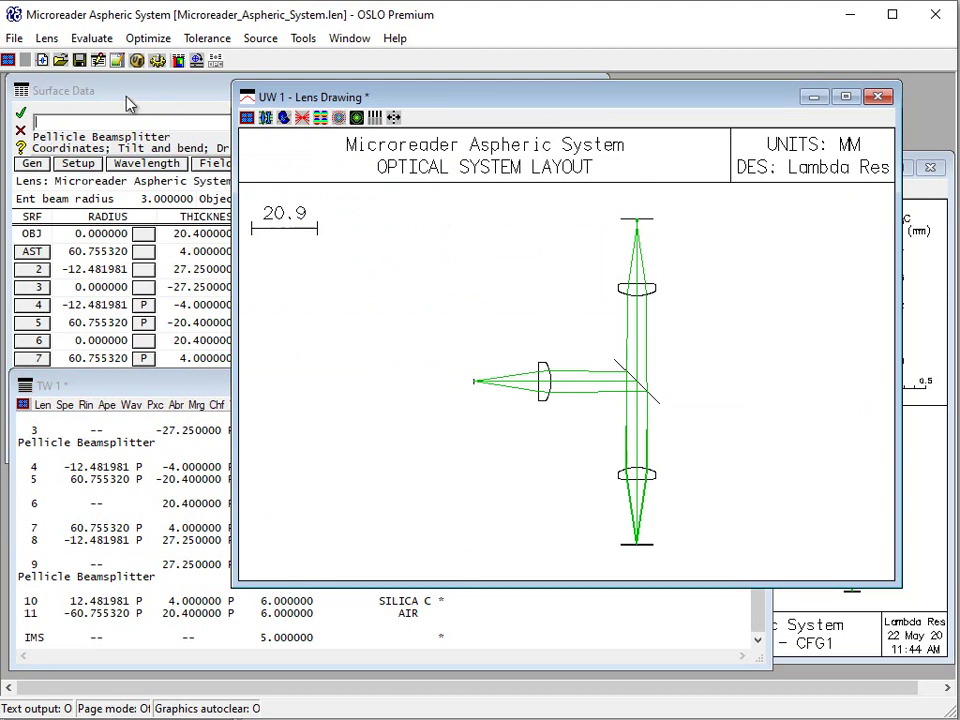
{"action": "left_click", "coordinate": [128, 100]}
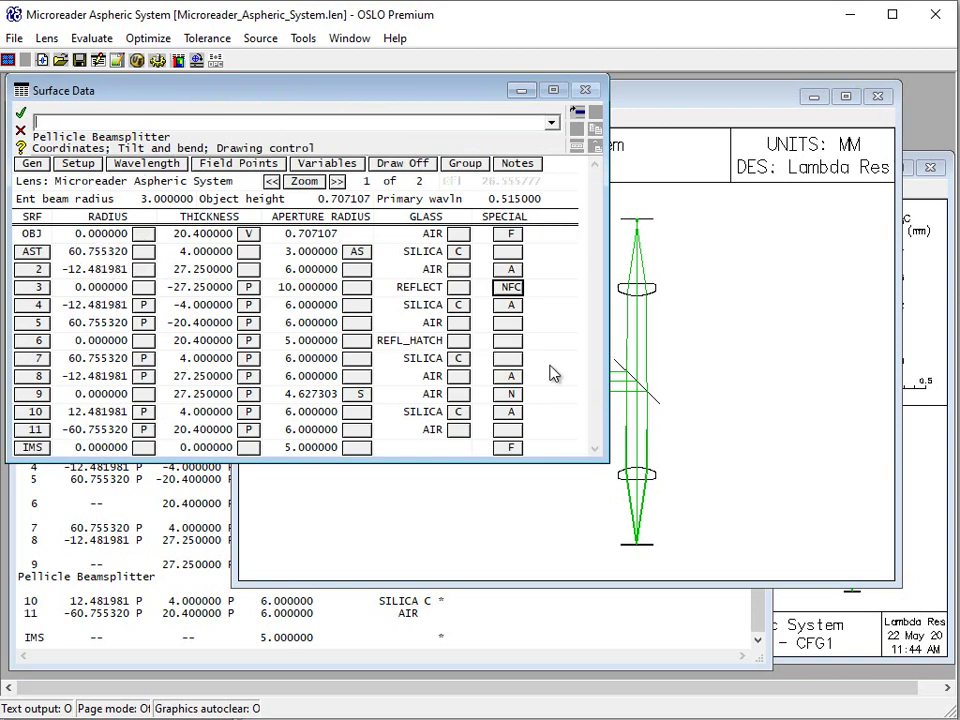
{"action": "left_click", "coordinate": [671, 384]}
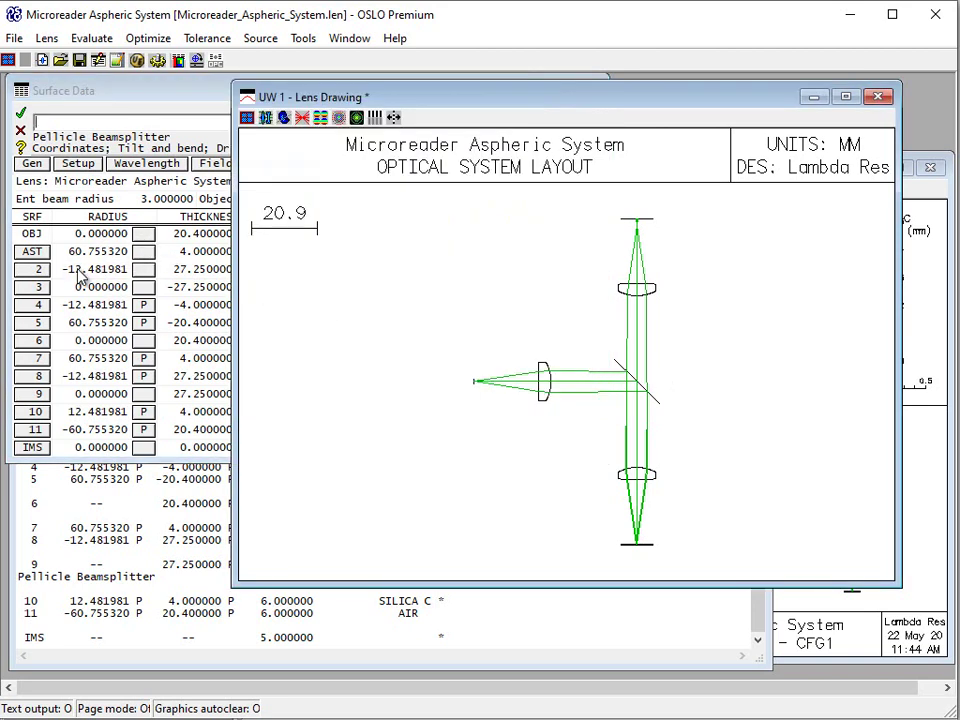
{"action": "left_click", "coordinate": [182, 97]}
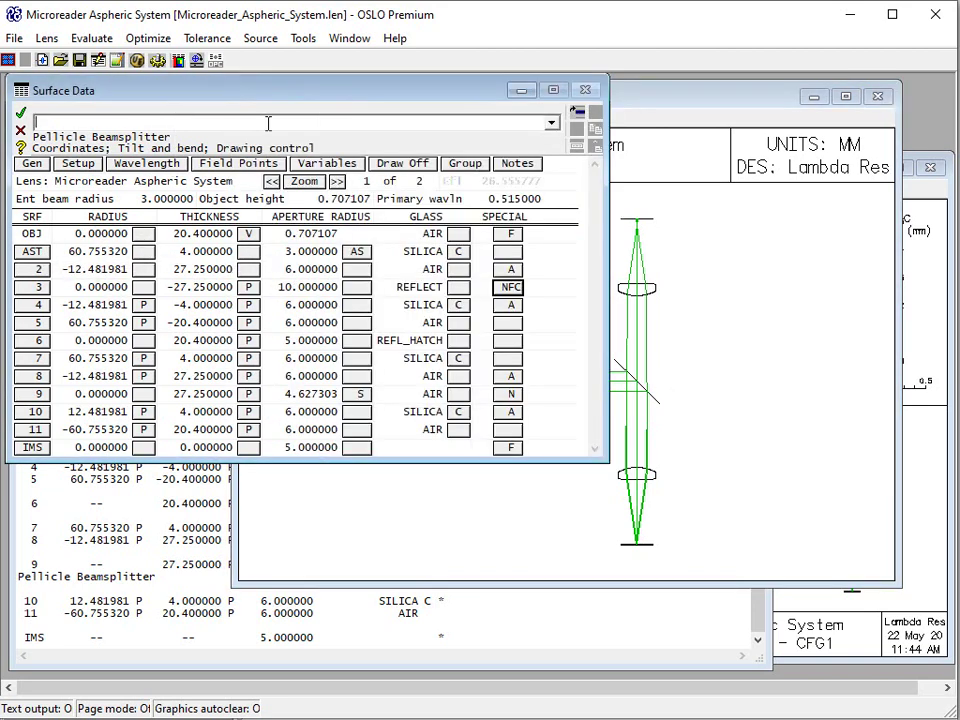
{"action": "left_click", "coordinate": [403, 163]}
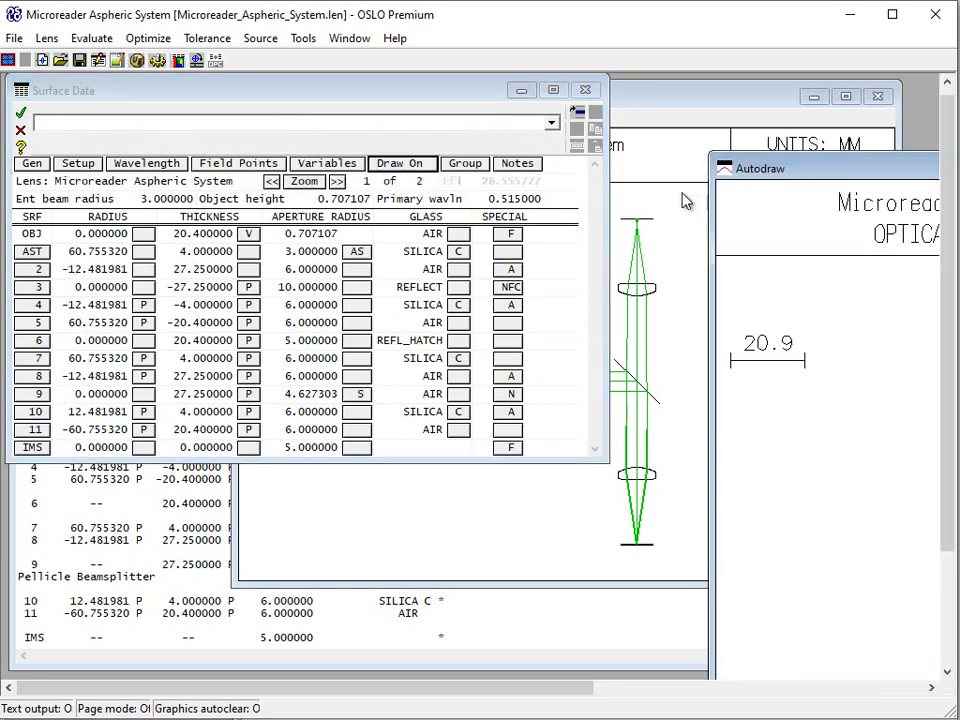
{"action": "left_click_drag", "start_coordinate": [822, 177], "coordinate": [324, 91]}
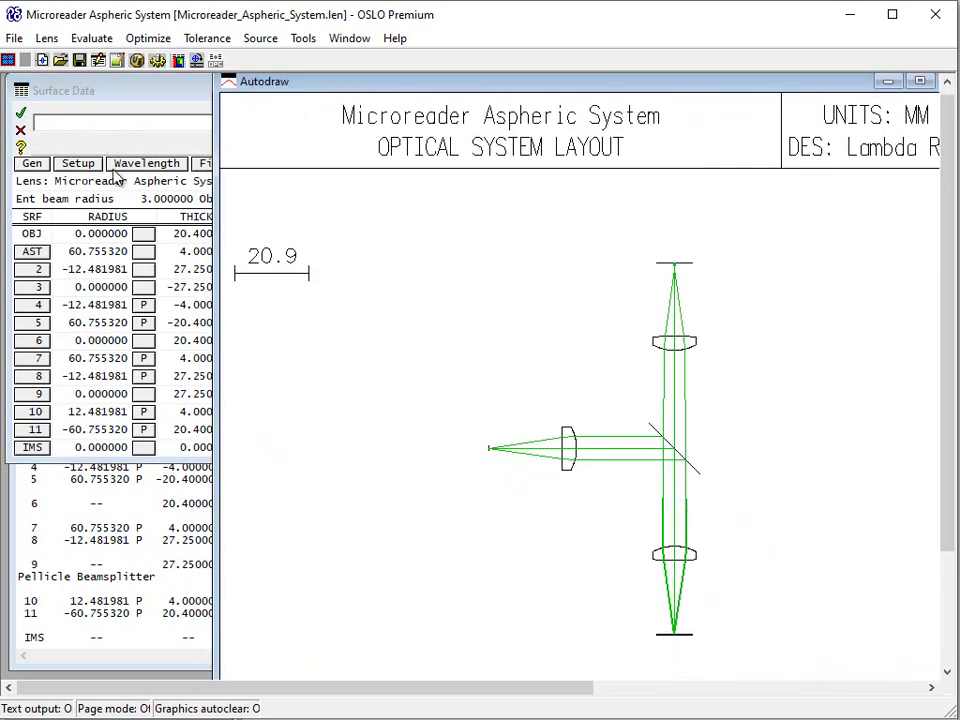
{"action": "left_click", "coordinate": [41, 252]}
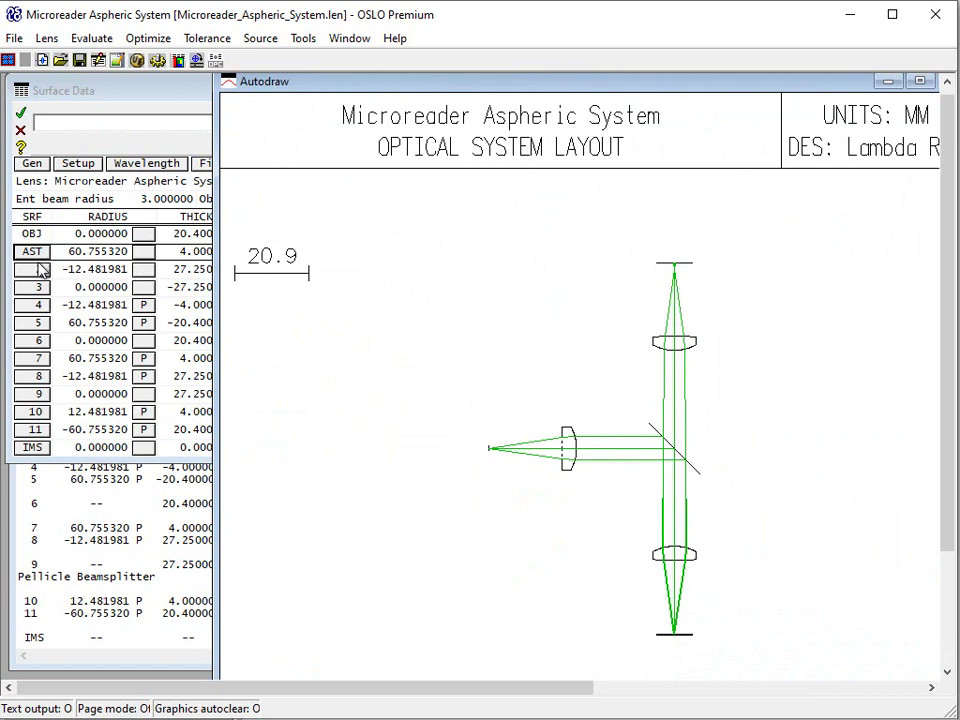
{"action": "left_click", "coordinate": [40, 270]}
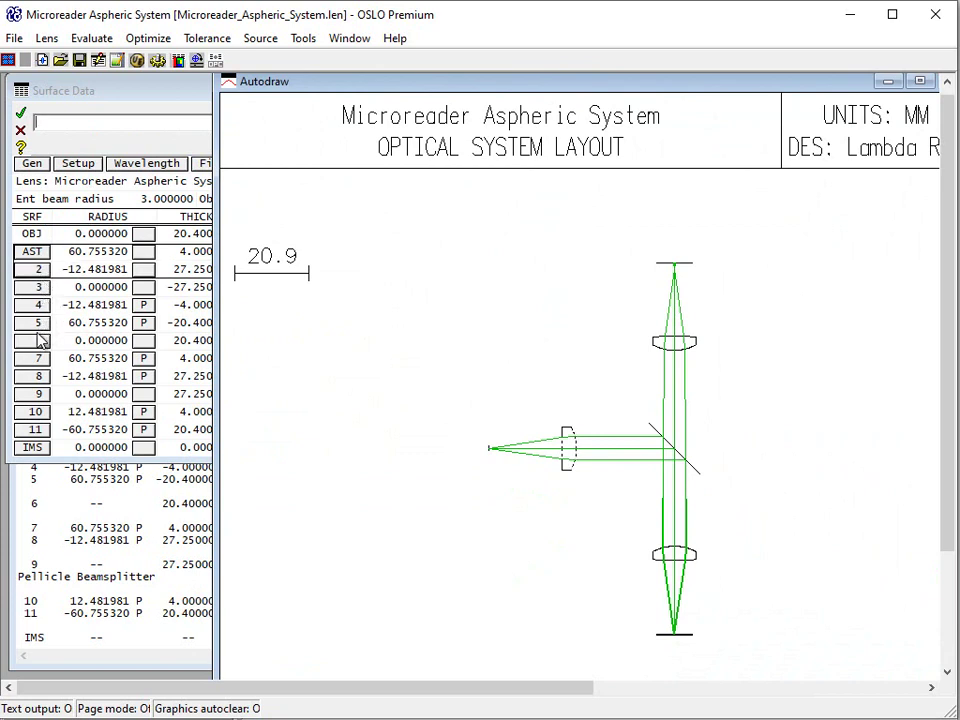
{"action": "left_click", "coordinate": [38, 306]}
{"action": "left_click", "coordinate": [40, 322], "text": "shift"}
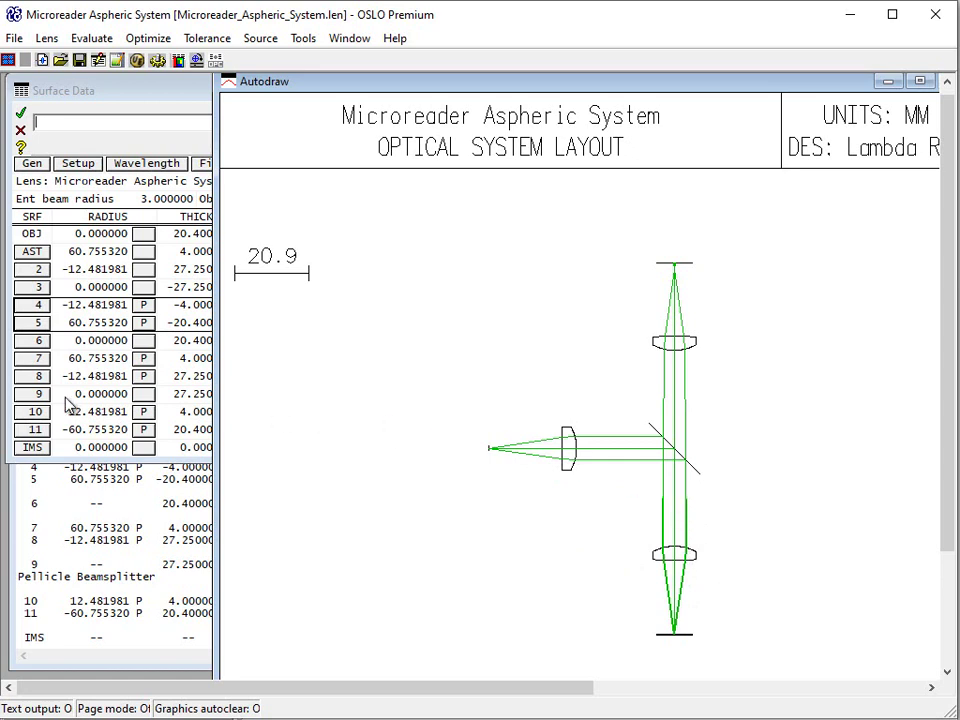
{"action": "left_click", "coordinate": [35, 361]}
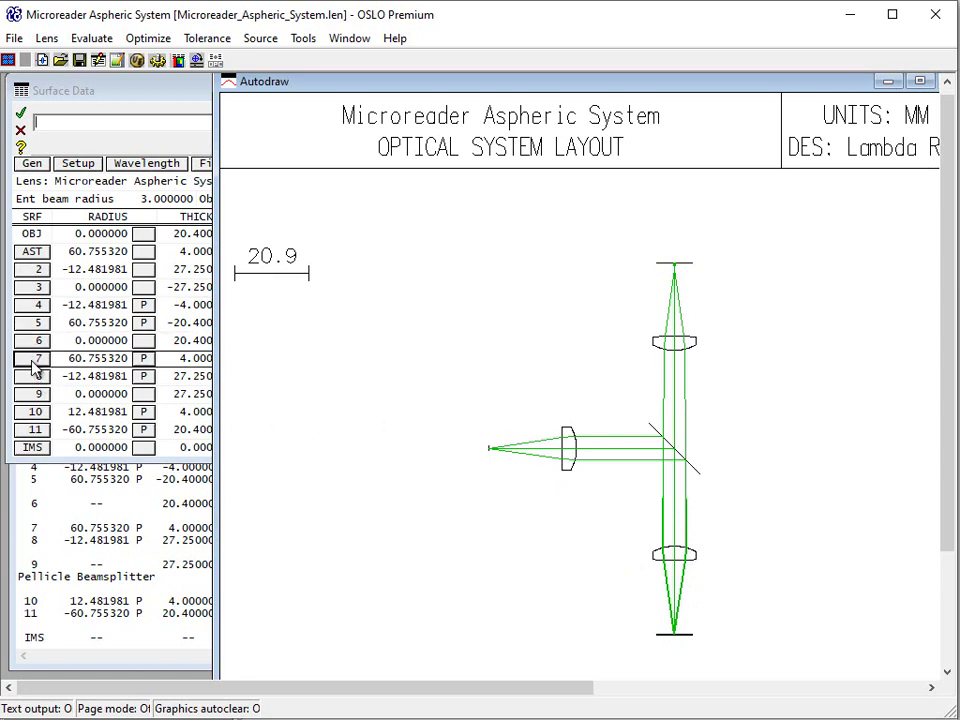
{"action": "left_click", "coordinate": [35, 411]}
{"action": "left_click", "coordinate": [35, 432]}
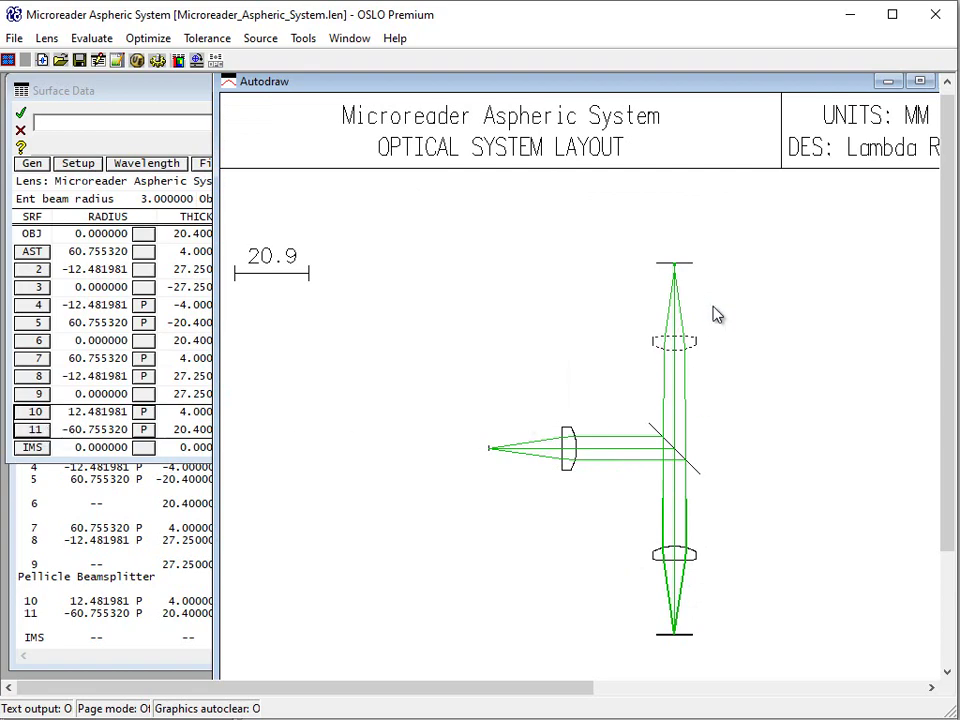
{"action": "double_click", "coordinate": [122, 91]}
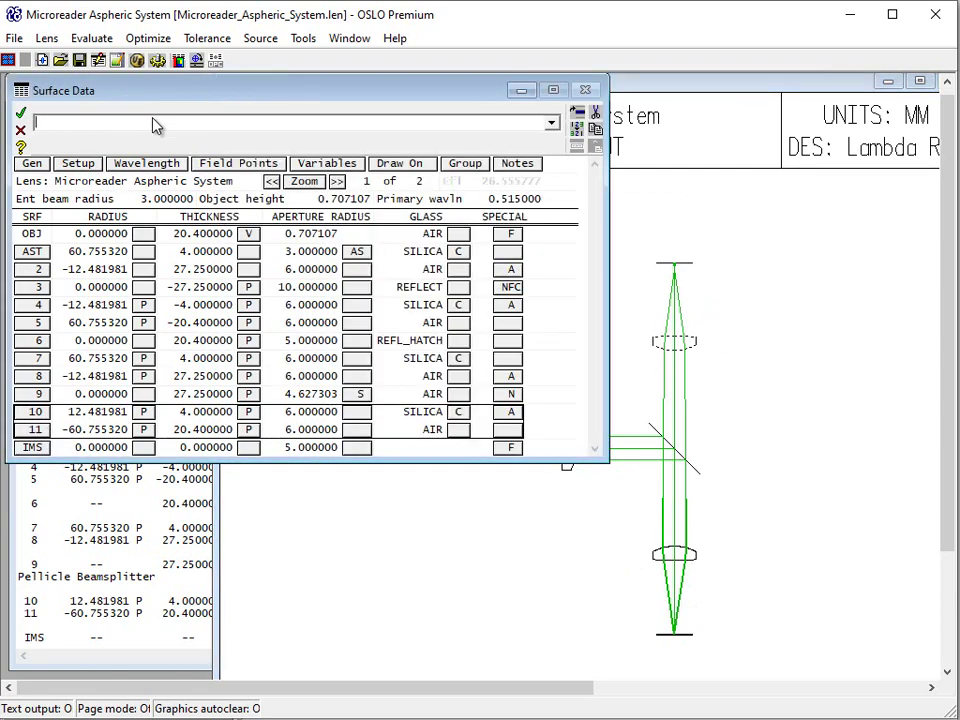
{"action": "left_click", "coordinate": [692, 384]}
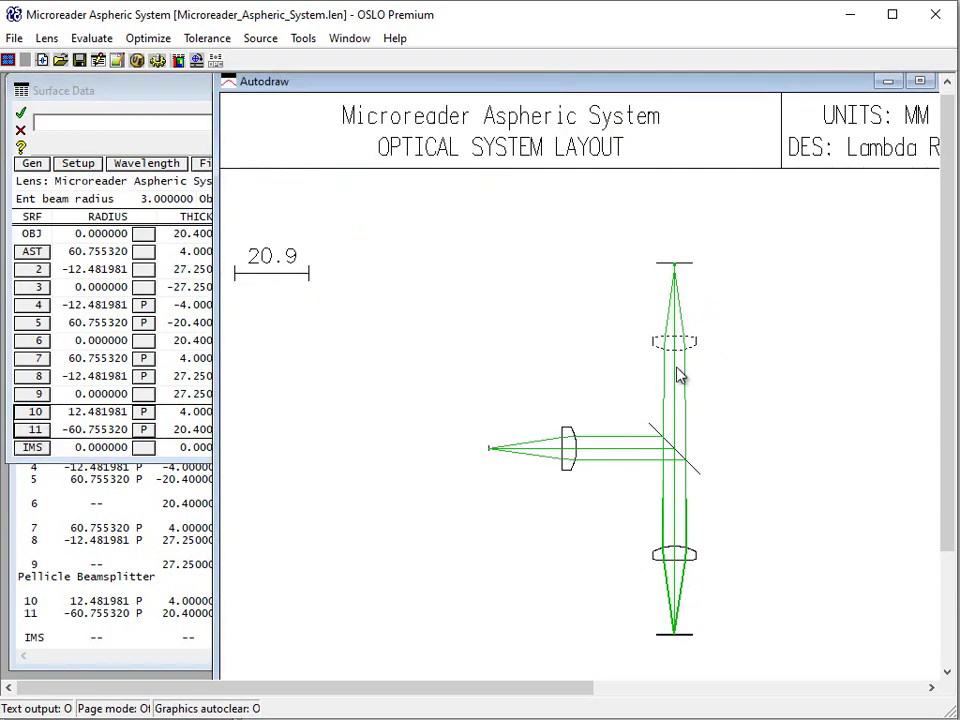
{"action": "left_click", "coordinate": [158, 104]}
{"action": "left_click", "coordinate": [388, 171]}
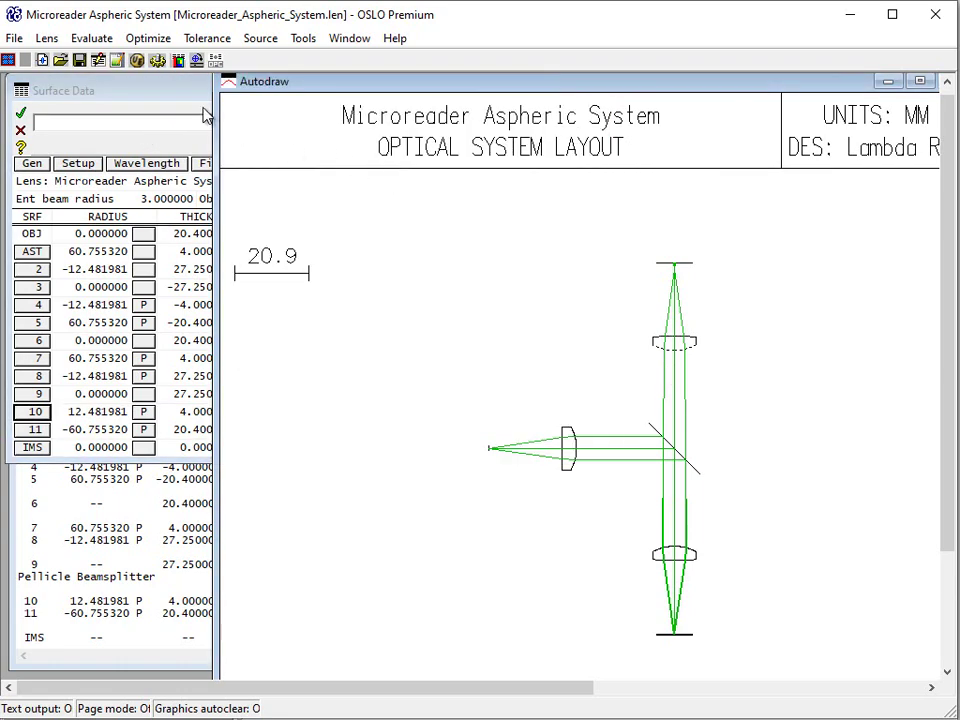
{"action": "left_click", "coordinate": [198, 115]}
{"action": "left_click", "coordinate": [410, 165]}
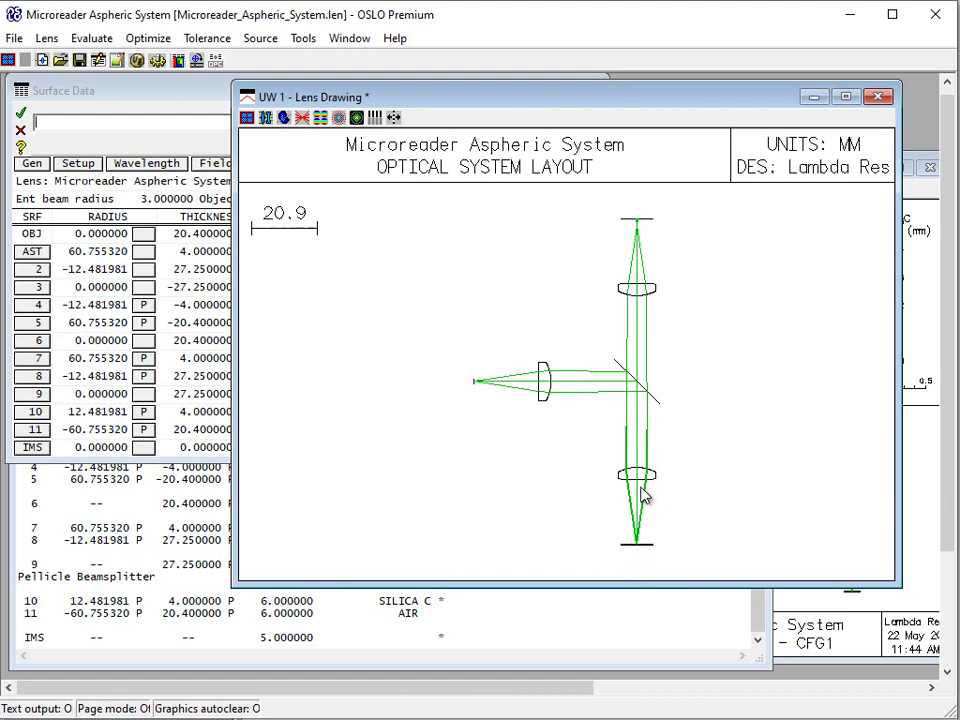
{"action": "left_click", "coordinate": [120, 98]}
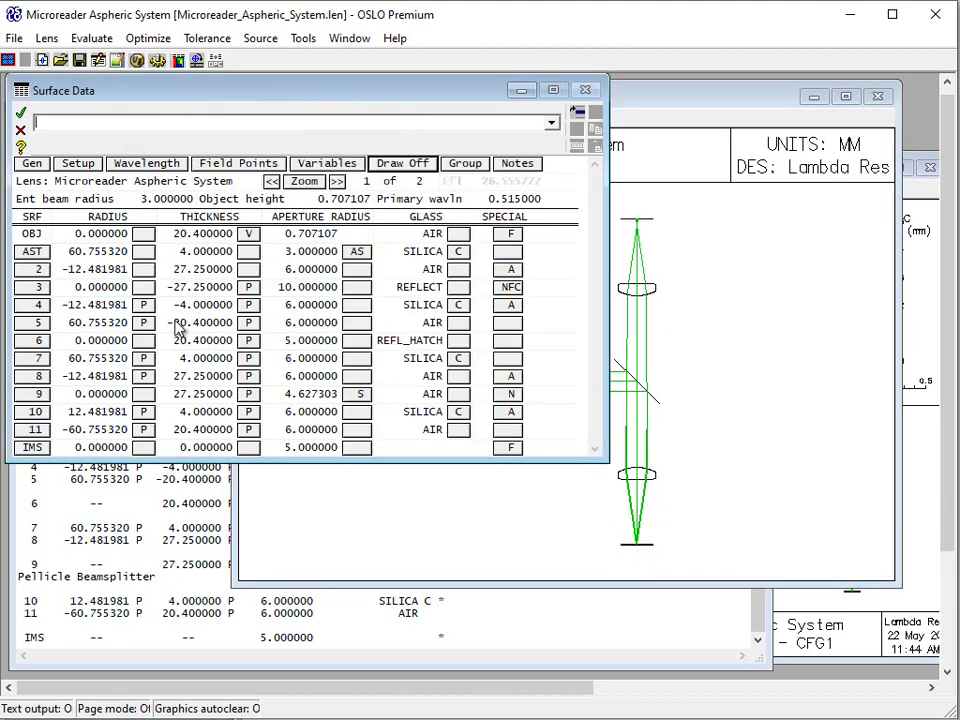
{"action": "left_click", "coordinate": [717, 377]}
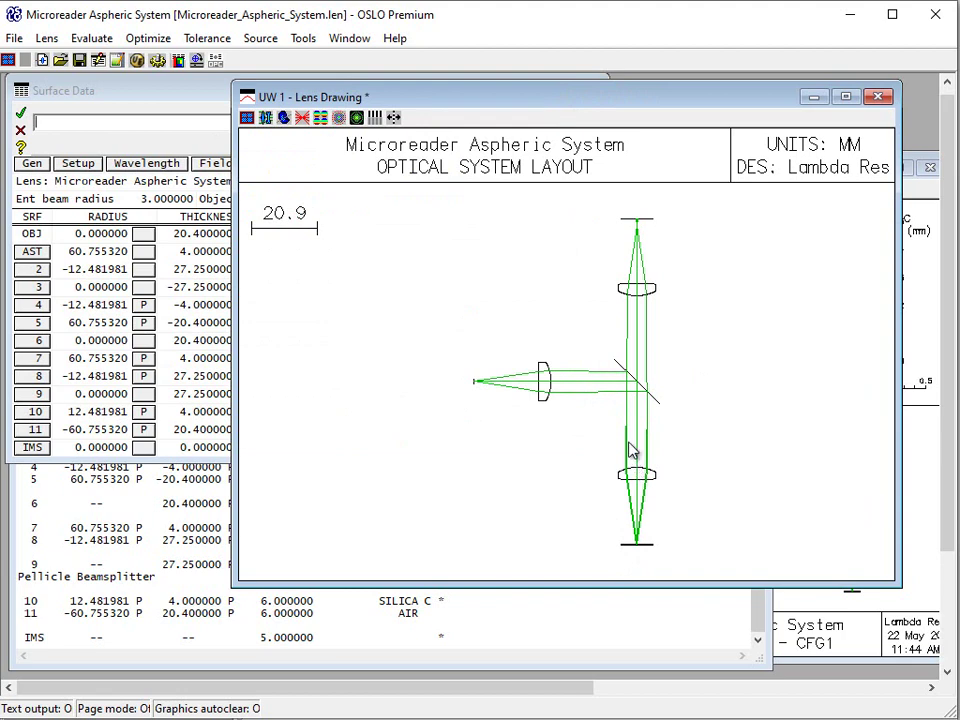
{"action": "left_click", "coordinate": [106, 97]}
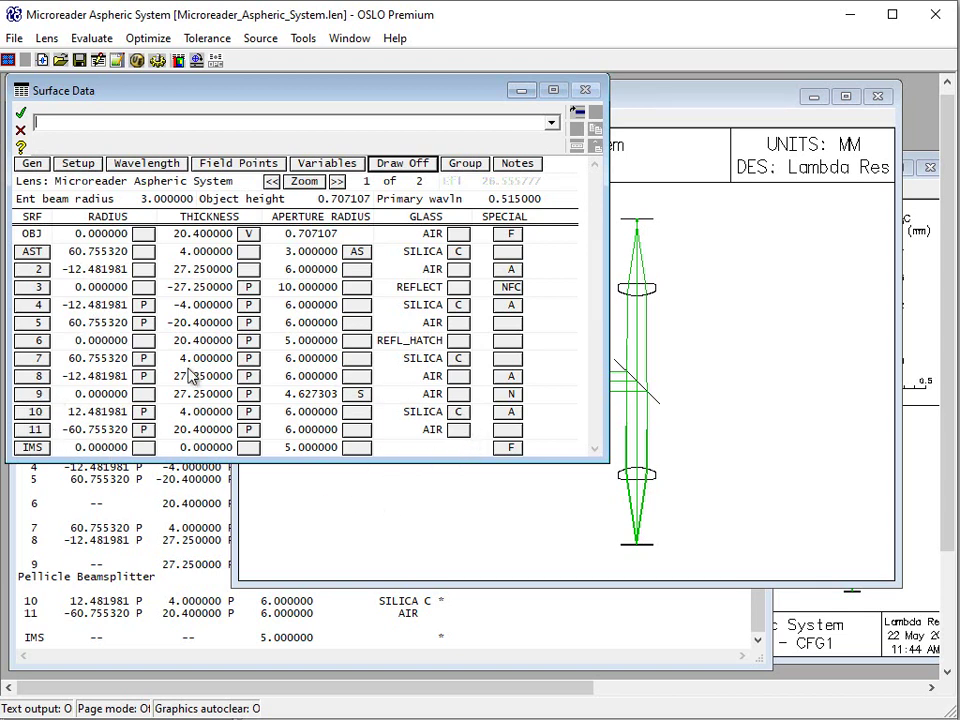
{"action": "left_click", "coordinate": [33, 396]}
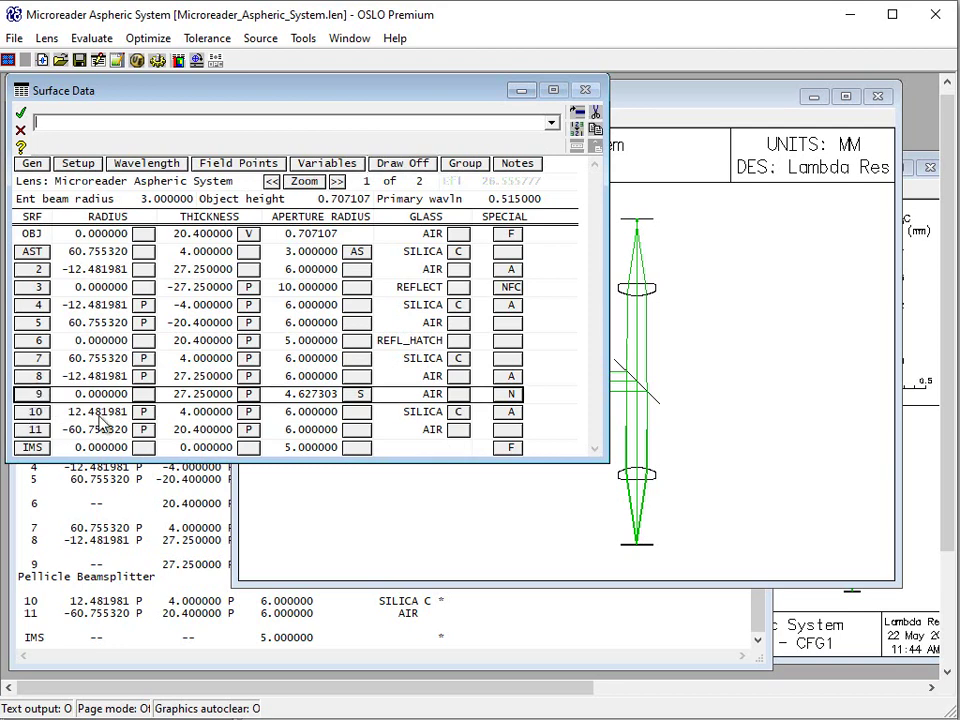
{"action": "left_click", "coordinate": [649, 439]}
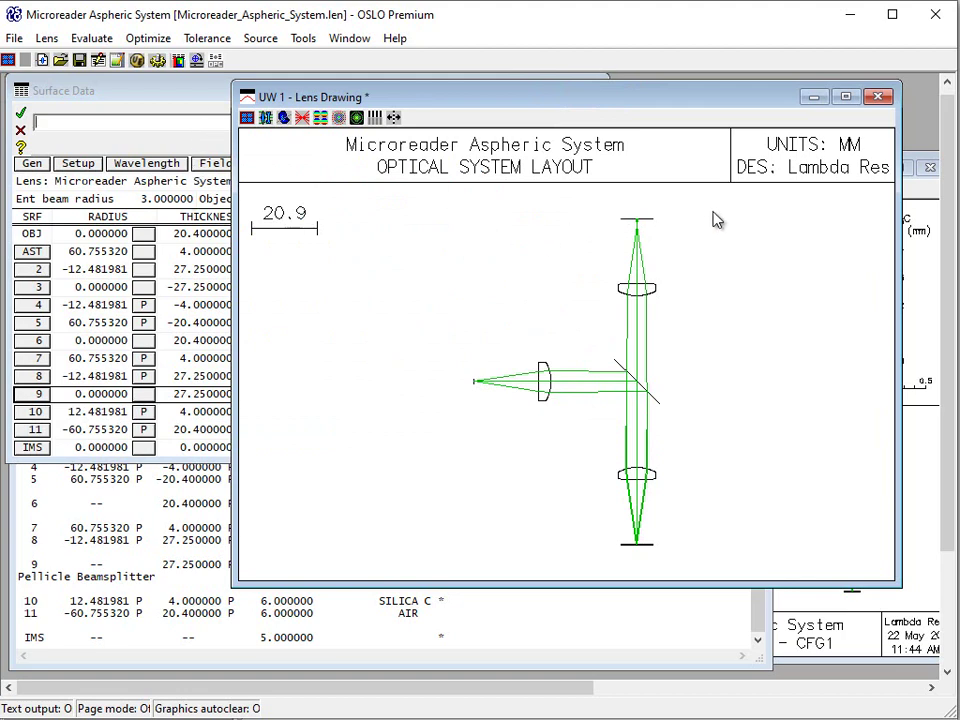
{"action": "left_click", "coordinate": [103, 92]}
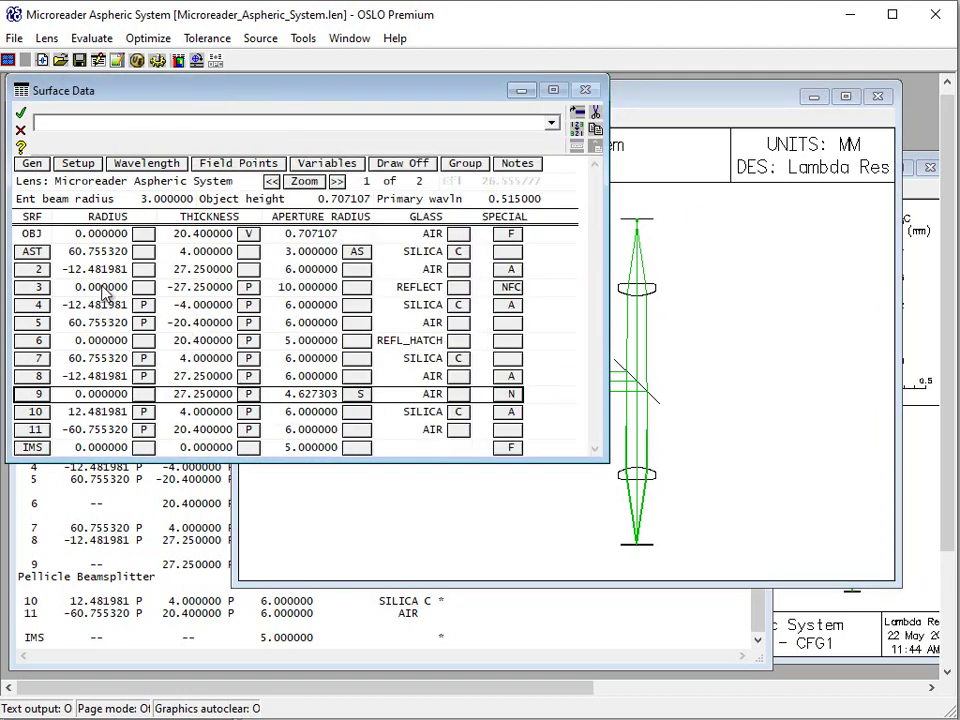
{"action": "left_click", "coordinate": [417, 515]}
{"action": "left_click", "coordinate": [184, 100]}
Compare surface 2's curvature and surface 3's -27.25 reflect thickness against the layout drawing
{"action": "left_click", "coordinate": [144, 271]}
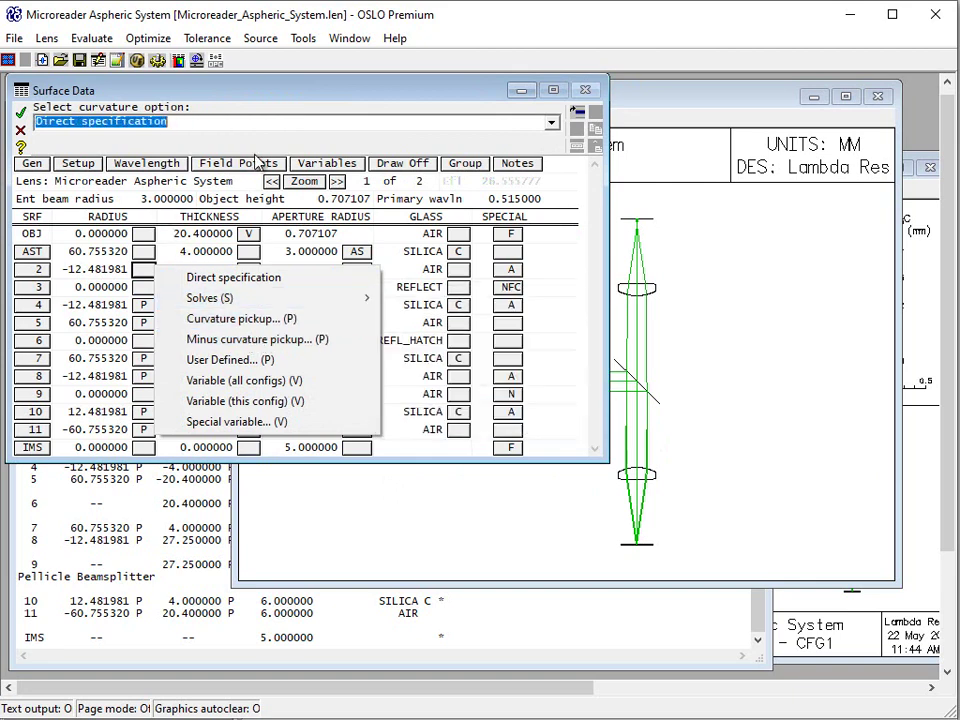
{"action": "left_click", "coordinate": [278, 107]}
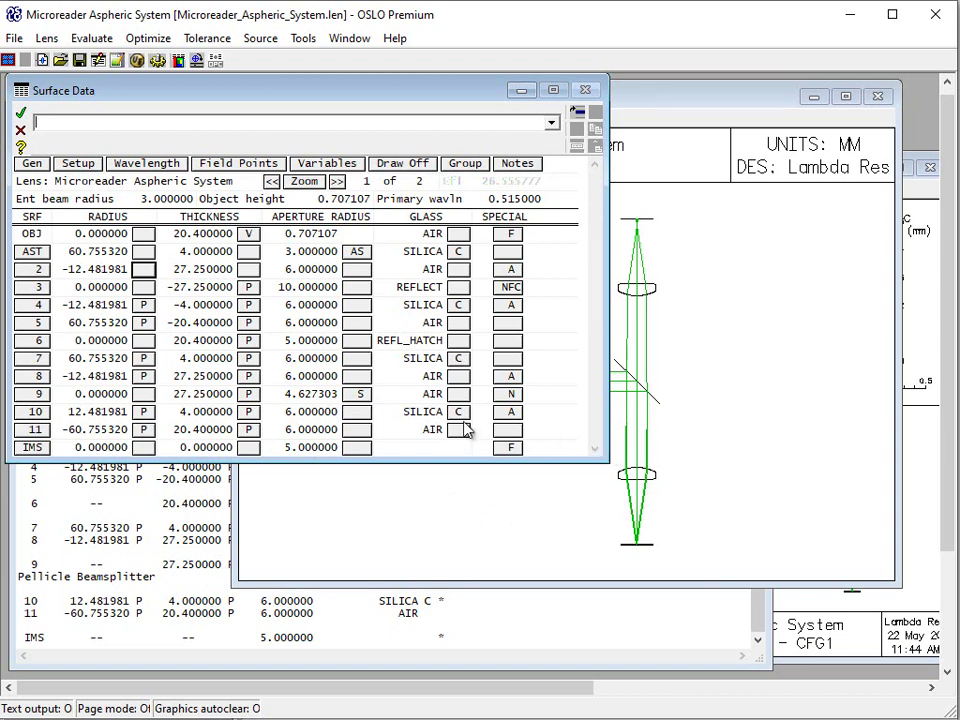
{"action": "left_click", "coordinate": [184, 290]}
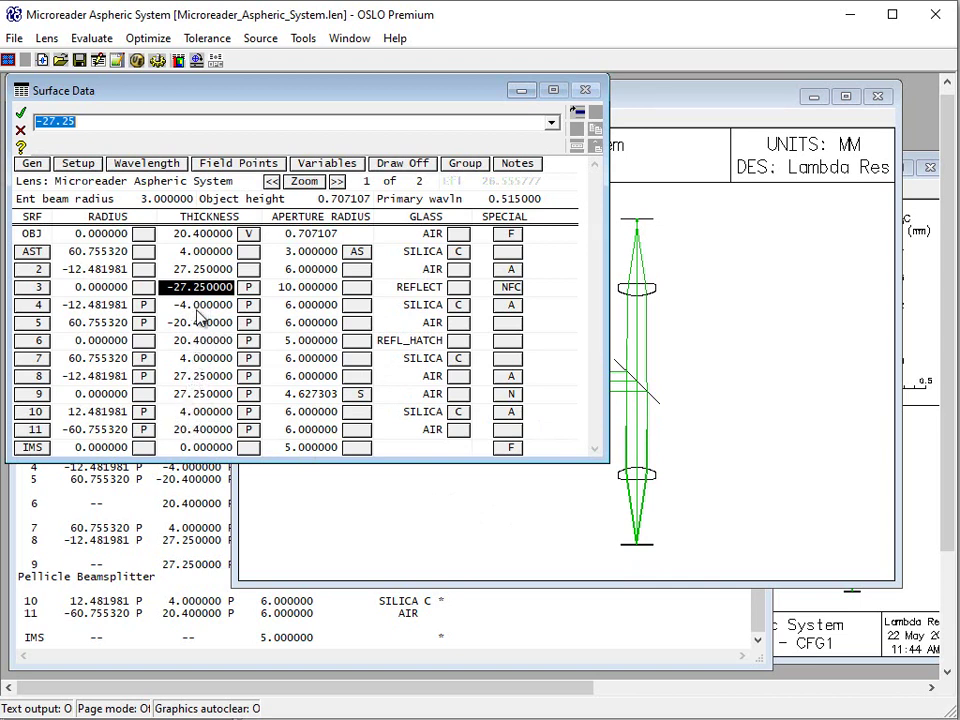
{"action": "left_click", "coordinate": [426, 476]}
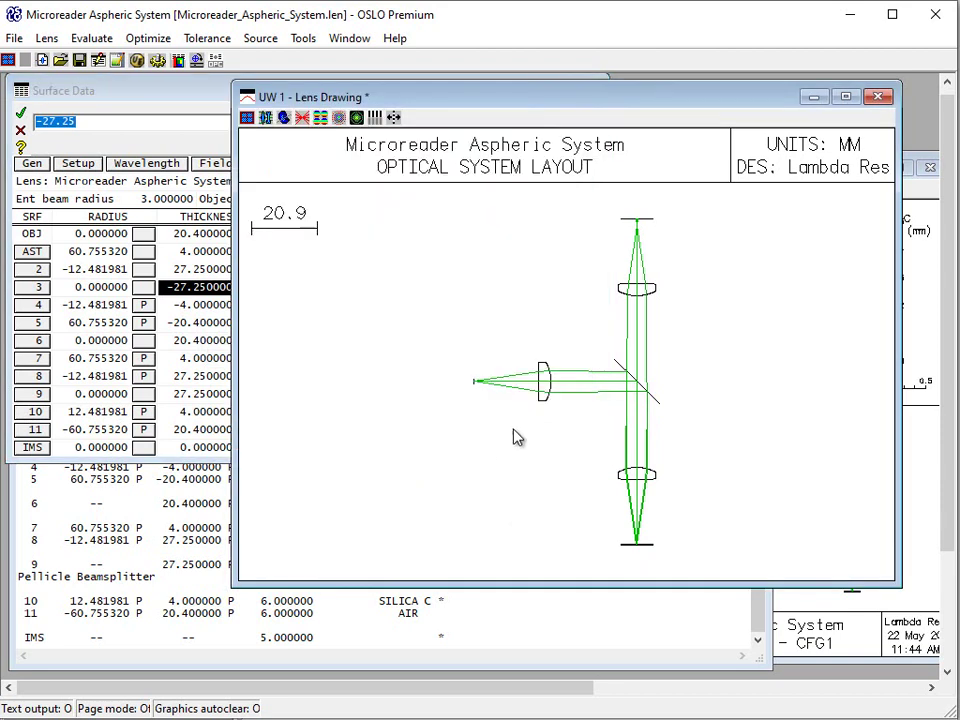
{"action": "left_click", "coordinate": [152, 92]}
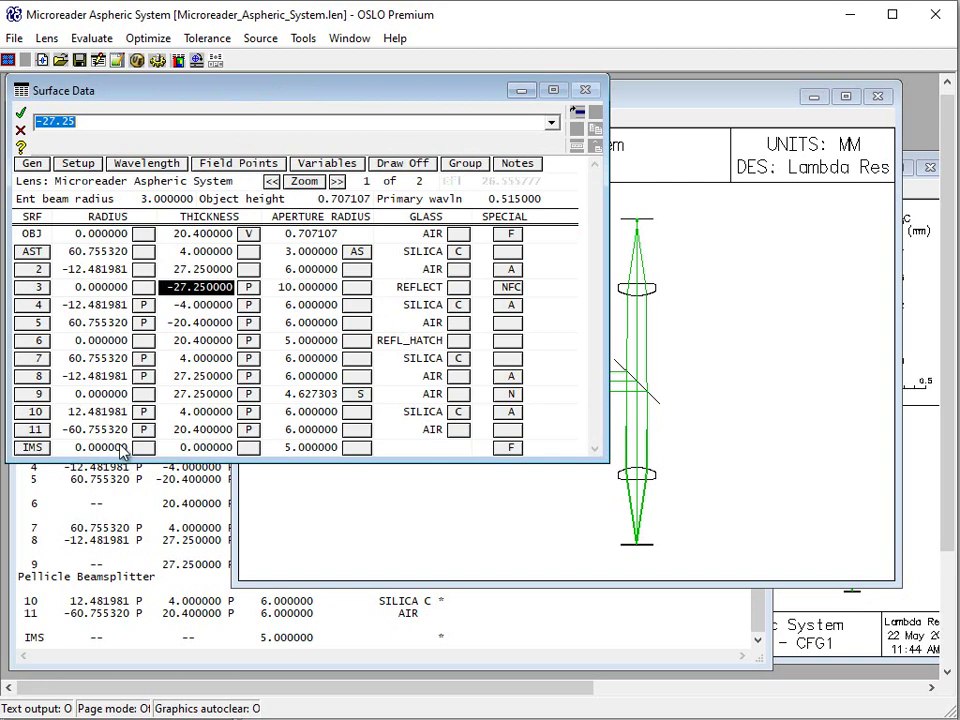
Inspect surface 3's 45° tilt in its Coordinates data, closing without changes
{"action": "left_click", "coordinate": [658, 404]}
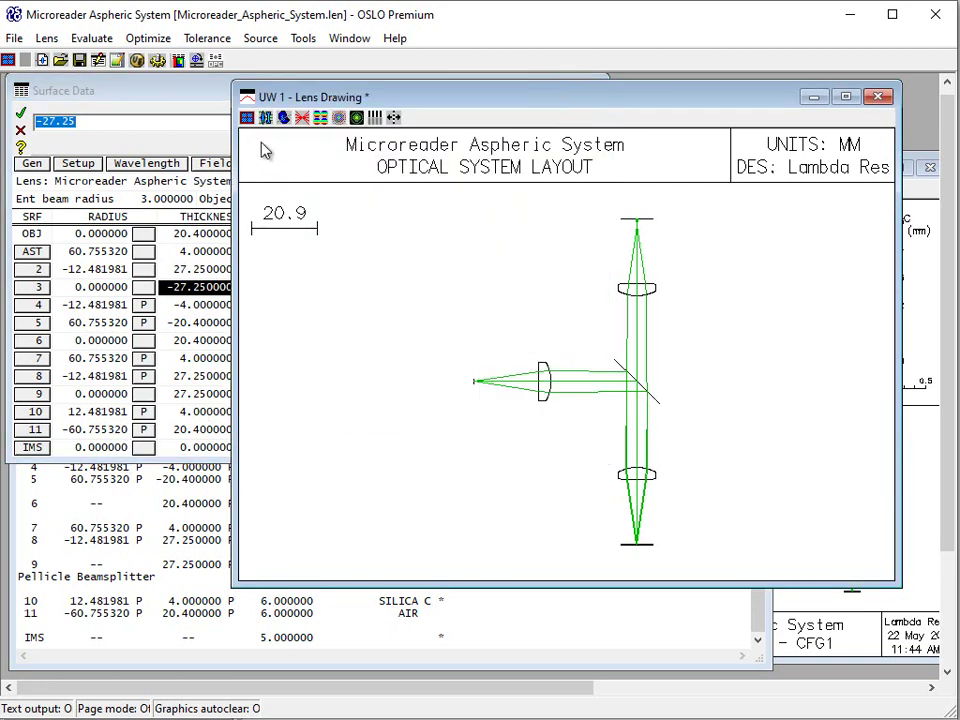
{"action": "left_click", "coordinate": [190, 110]}
{"action": "left_click", "coordinate": [512, 288]}
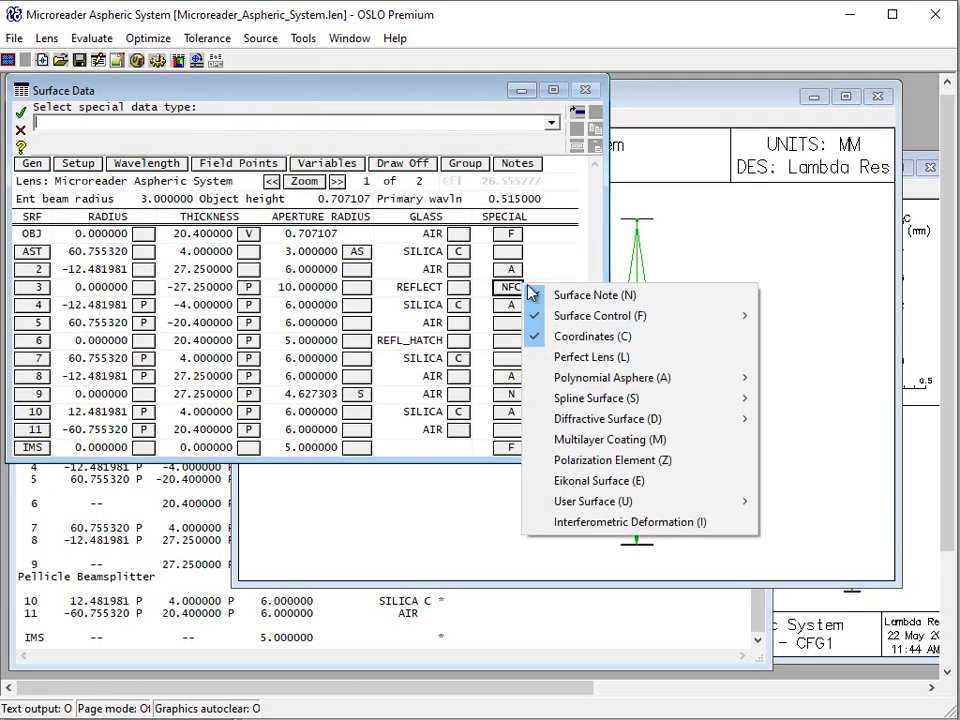
{"action": "mouse_move", "coordinate": [582, 320]}
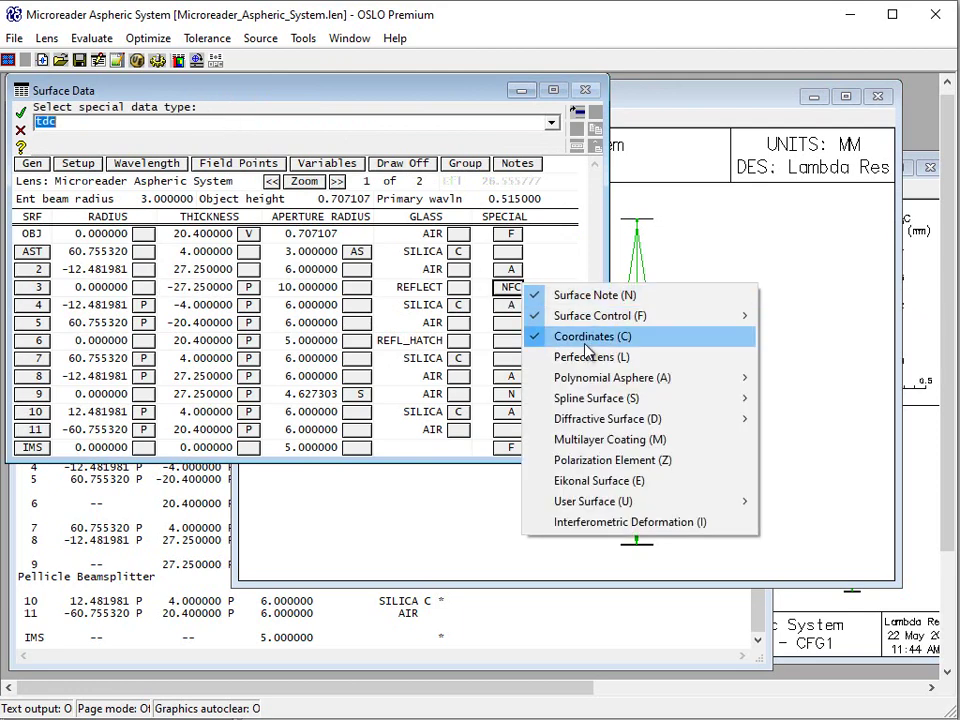
{"action": "left_click", "coordinate": [590, 340]}
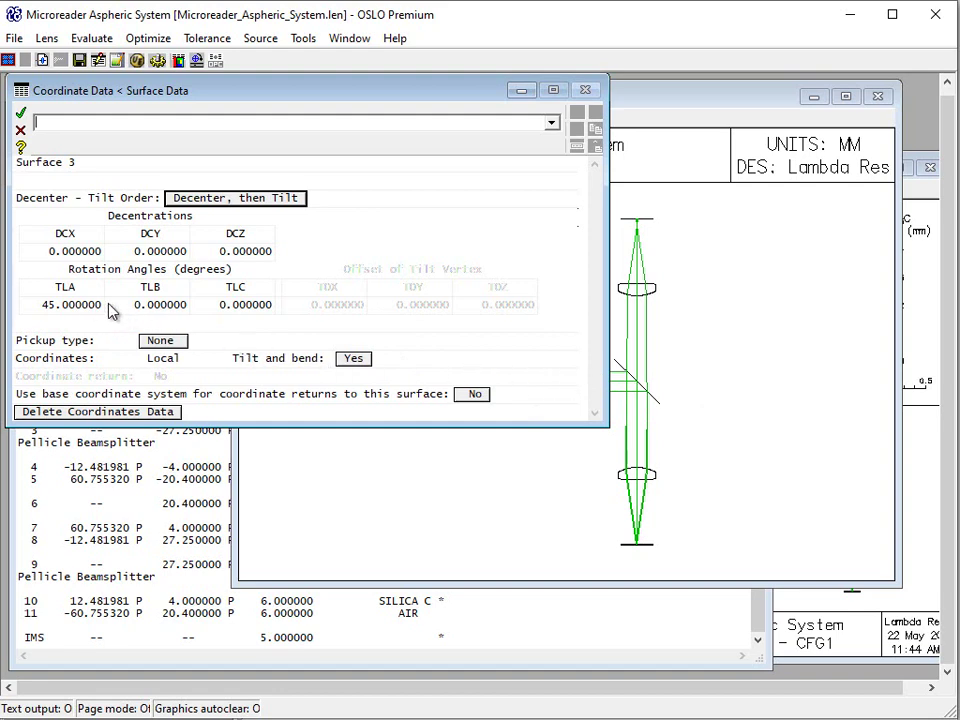
{"action": "left_click", "coordinate": [20, 130]}
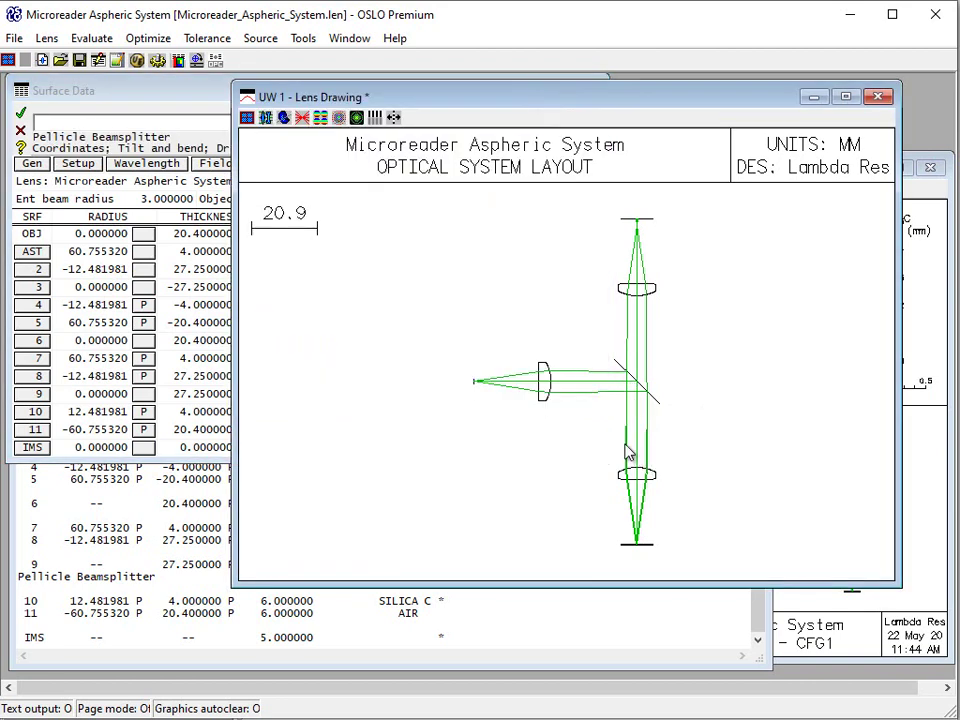
Zoom into the image surface focus in the lens drawing, then reset the view
{"action": "left_click", "coordinate": [146, 106]}
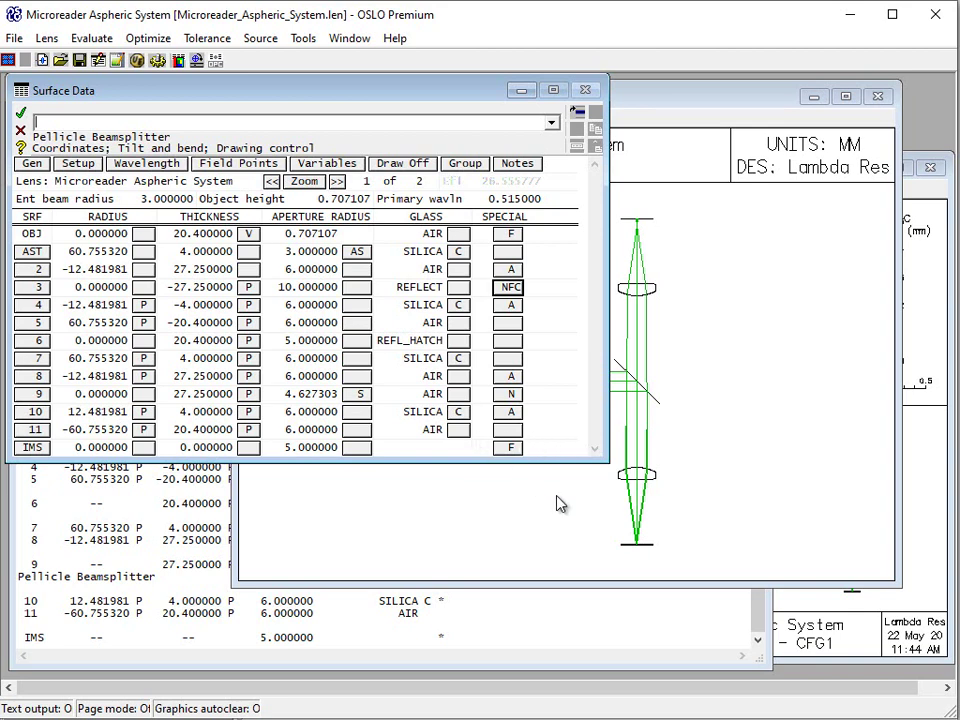
{"action": "left_click_drag", "start_coordinate": [611, 525], "coordinate": [673, 561]}
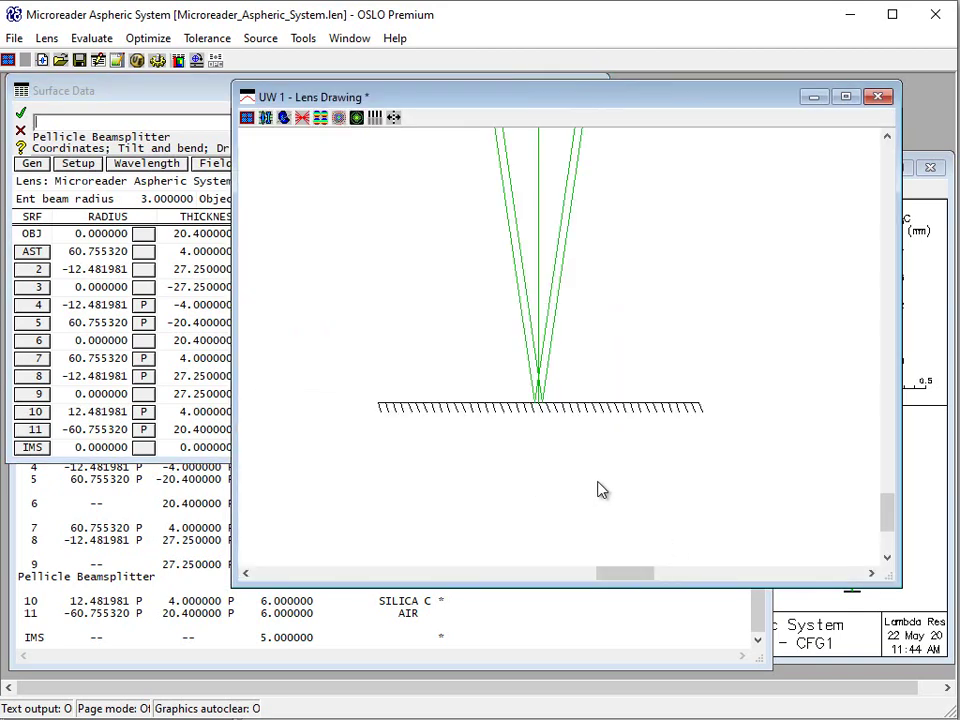
{"action": "left_click", "coordinate": [578, 457]}
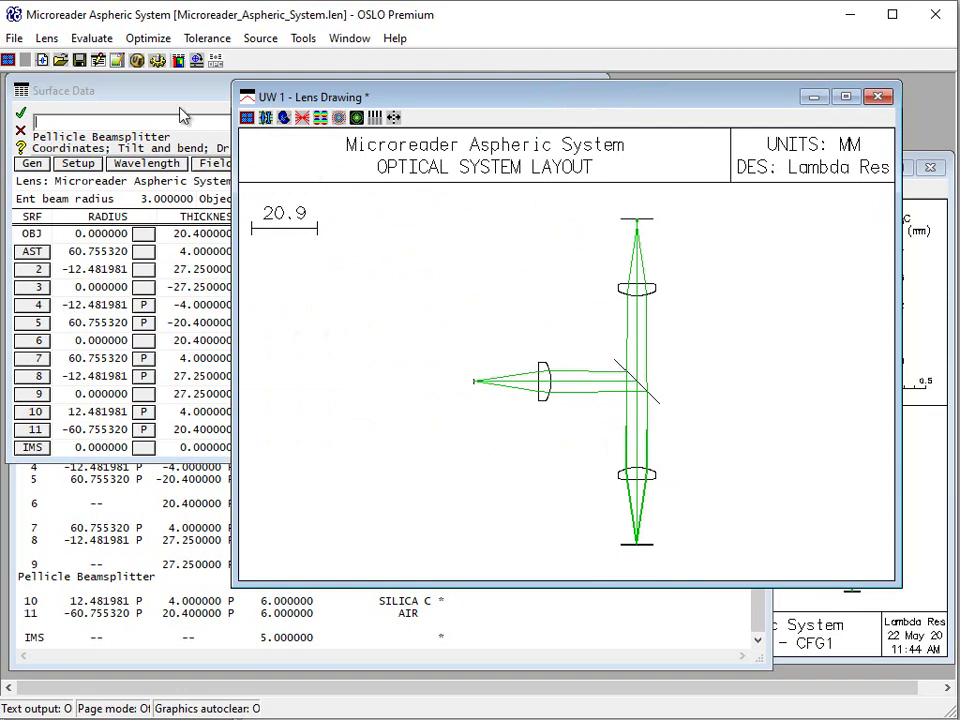
{"action": "left_click", "coordinate": [133, 86]}
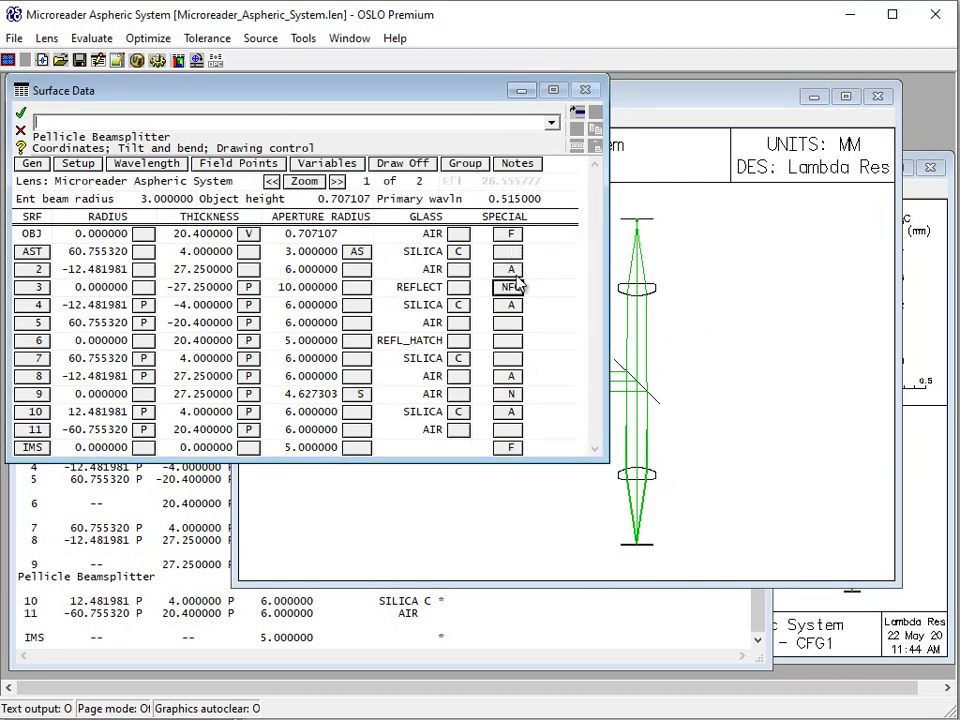
{"action": "left_click", "coordinate": [512, 451]}
{"action": "mouse_move", "coordinate": [700, 476]}
{"action": "left_click", "coordinate": [768, 476]}
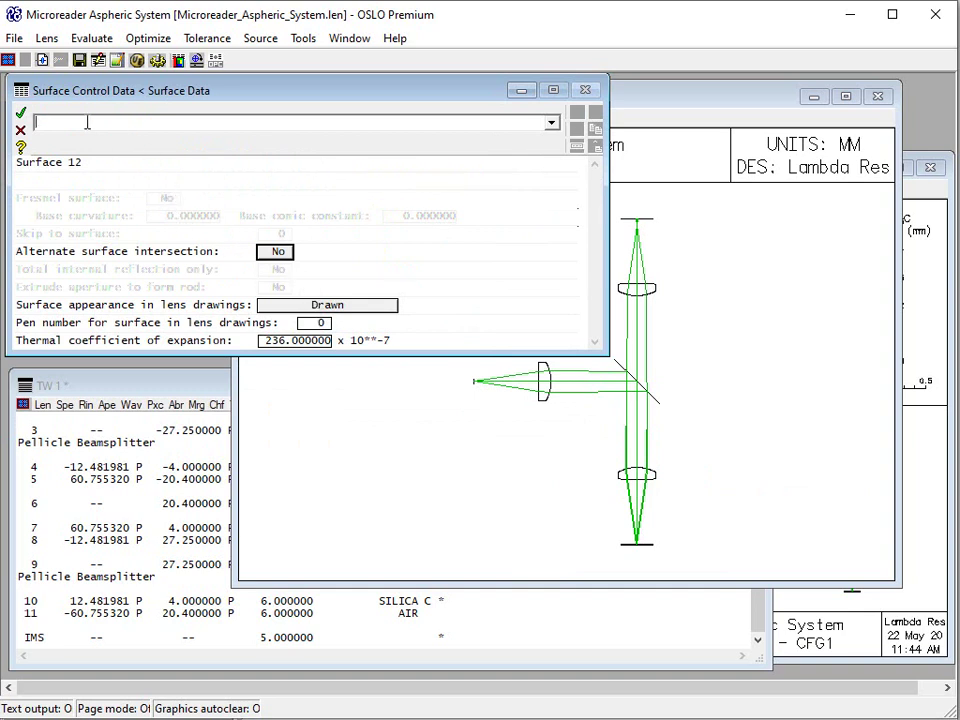
{"action": "left_click", "coordinate": [20, 117]}
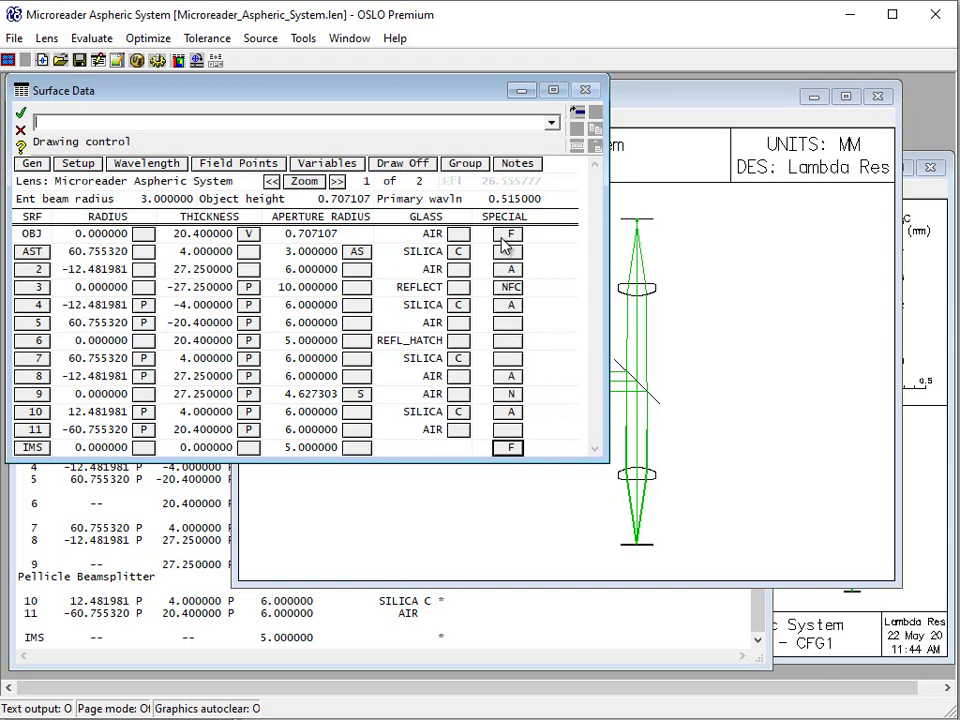
{"action": "left_click", "coordinate": [663, 308]}
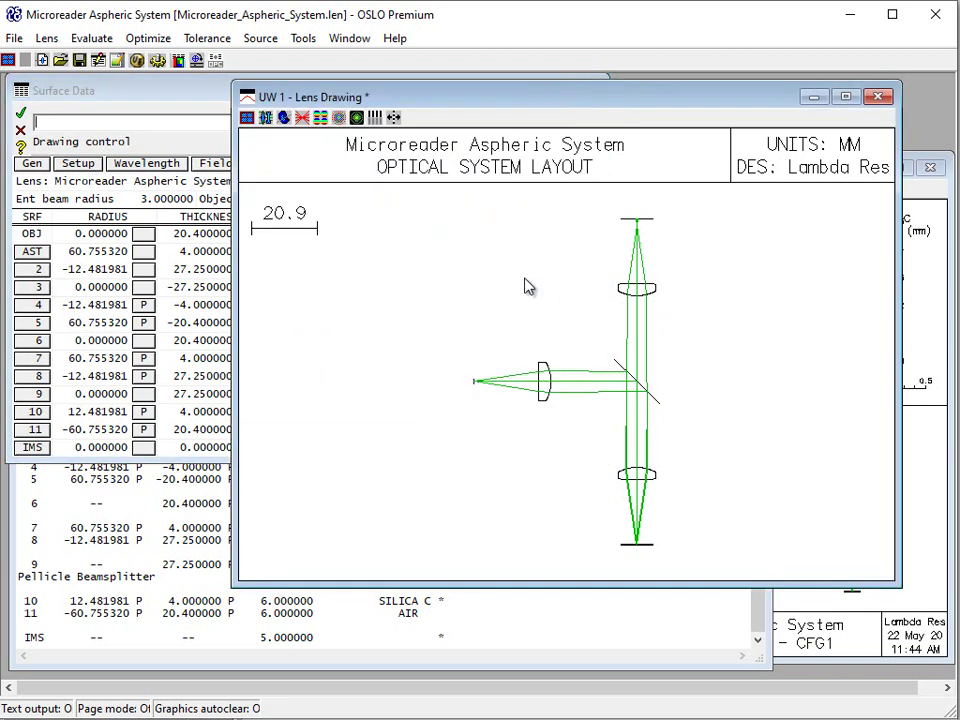
{"action": "left_click", "coordinate": [176, 99]}
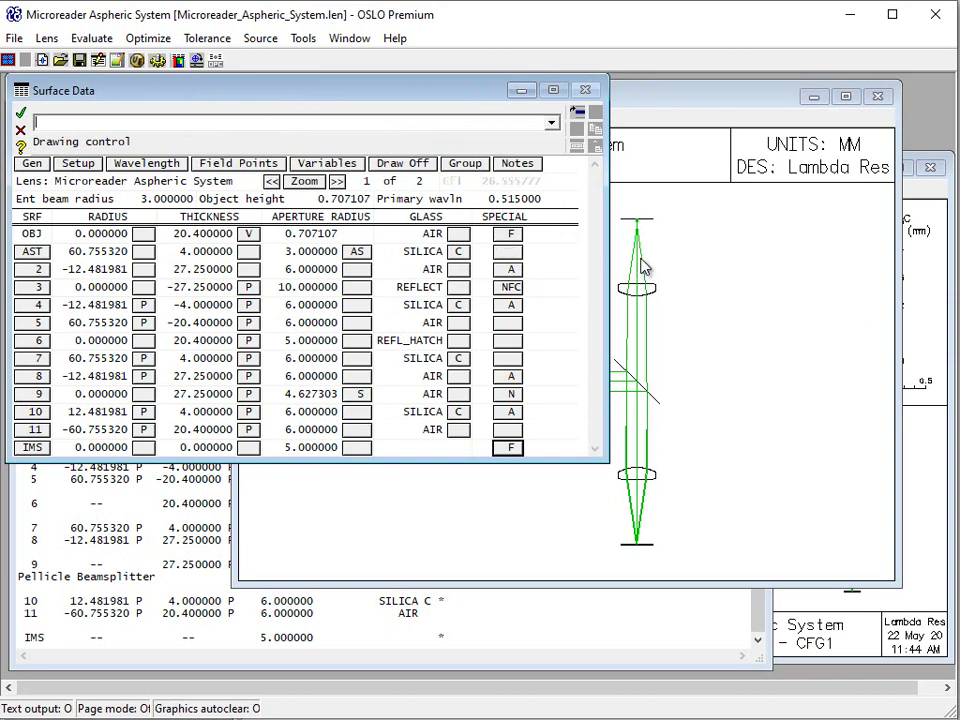
{"action": "left_click", "coordinate": [338, 182]}
Show configuration 2 and zoom around its multi-field ray layout, then return to Surface Data
{"action": "left_click", "coordinate": [700, 316]}
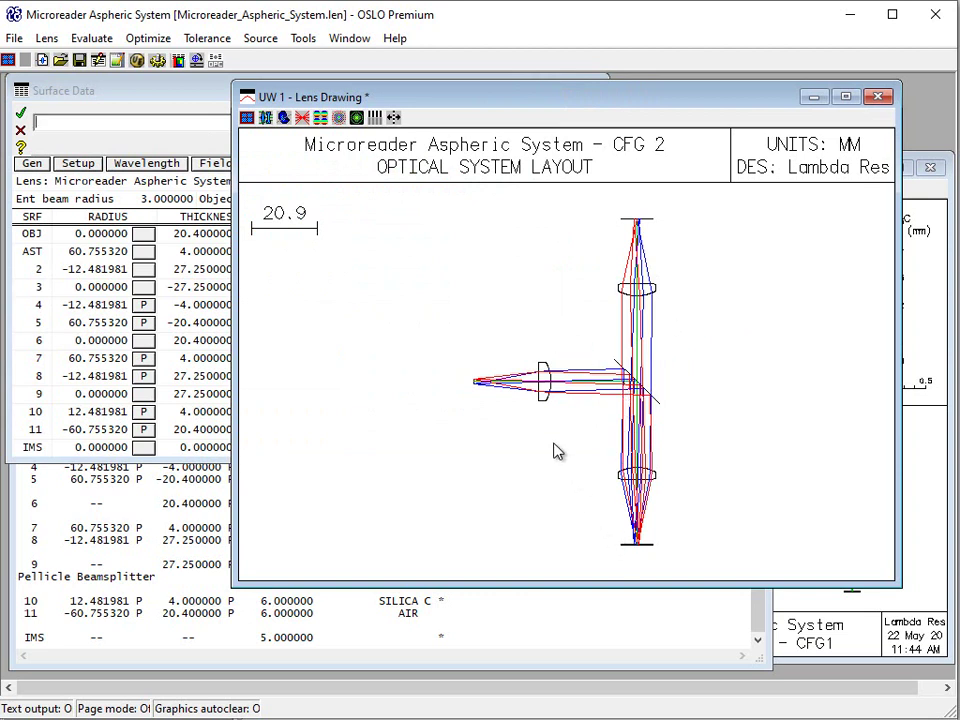
{"action": "left_click_drag", "start_coordinate": [461, 364], "coordinate": [535, 427]}
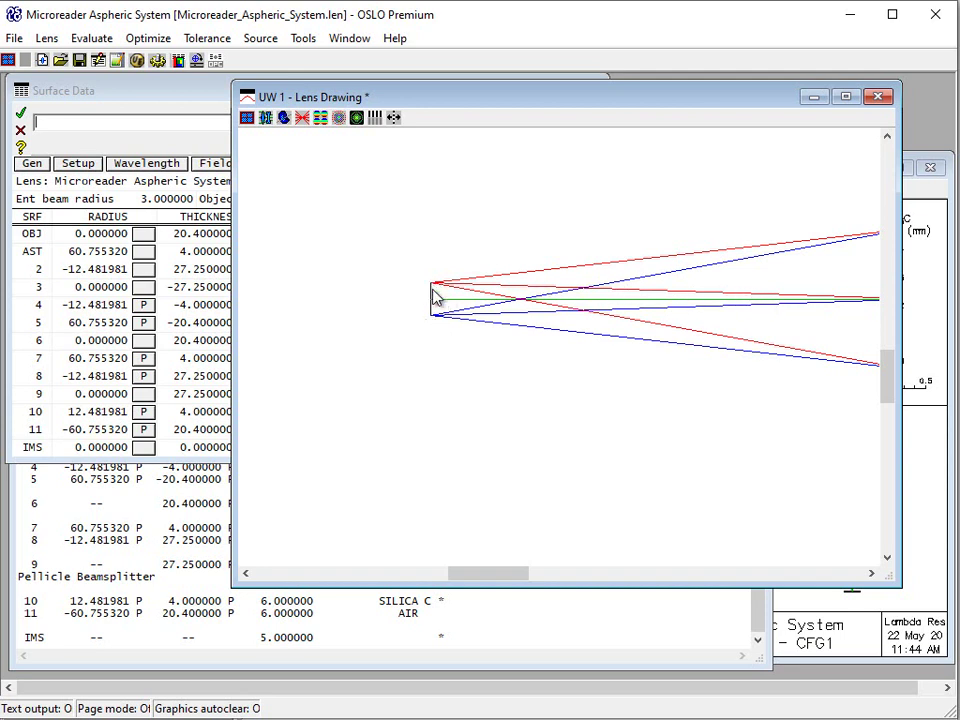
{"action": "left_click", "coordinate": [465, 350]}
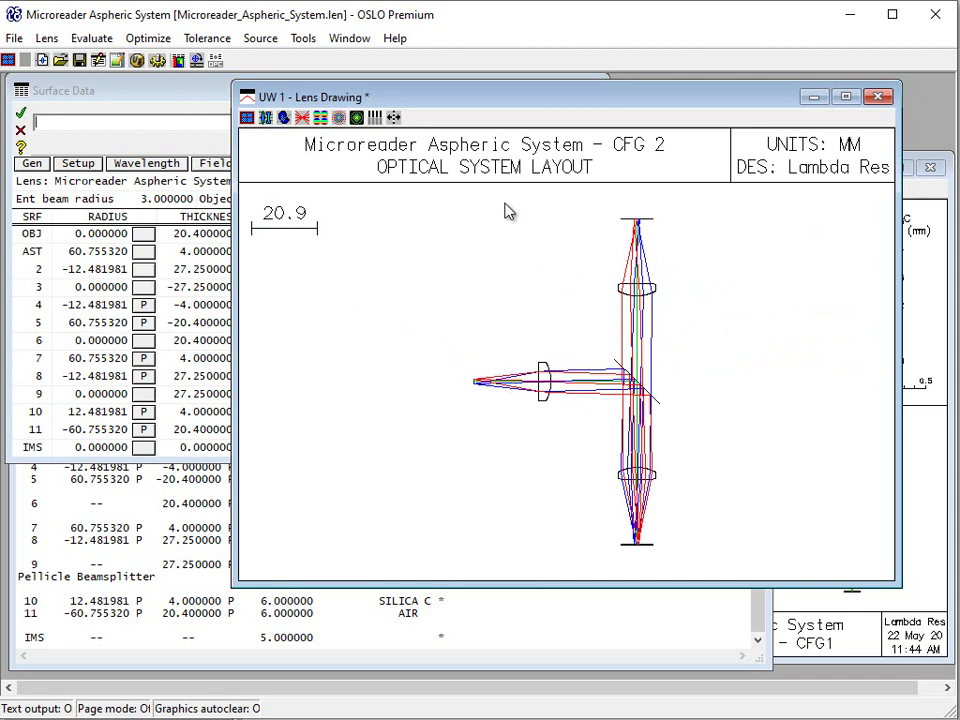
{"action": "mouse_move", "coordinate": [592, 305]}
{"action": "left_mouse_down"}
{"action": "mouse_move", "coordinate": [776, 521]}
{"action": "mouse_move", "coordinate": [776, 556]}
{"action": "left_mouse_up"}
{"action": "left_click_drag", "start_coordinate": [546, 154], "coordinate": [662, 225]}
{"action": "right_click", "coordinate": [512, 285]}
{"action": "right_click", "coordinate": [640, 521]}
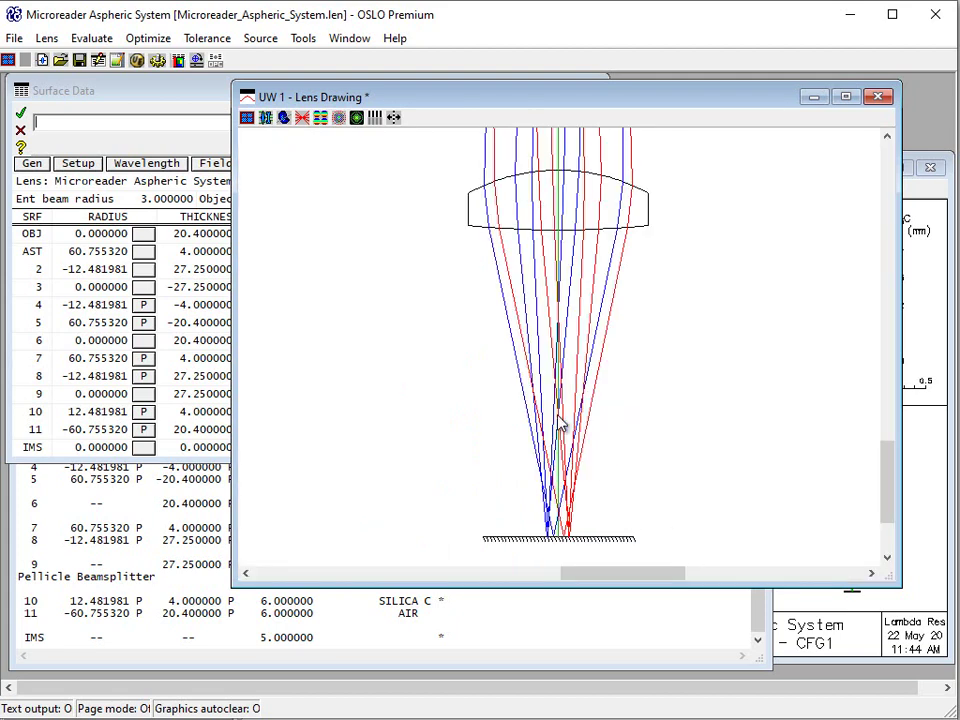
{"action": "right_click", "coordinate": [611, 398]}
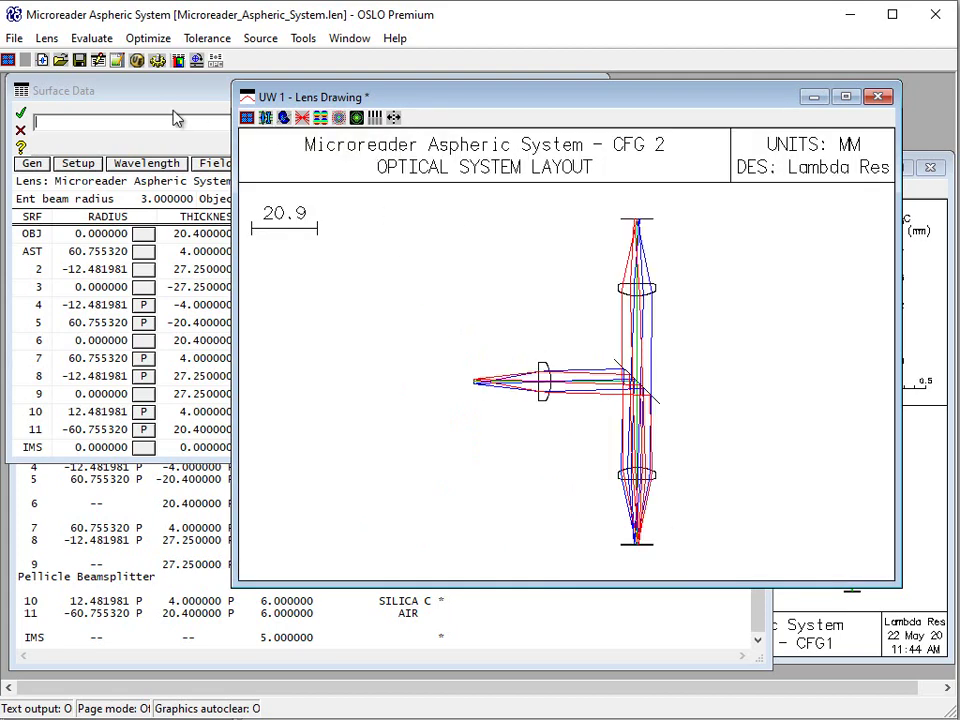
{"action": "left_click", "coordinate": [172, 108]}
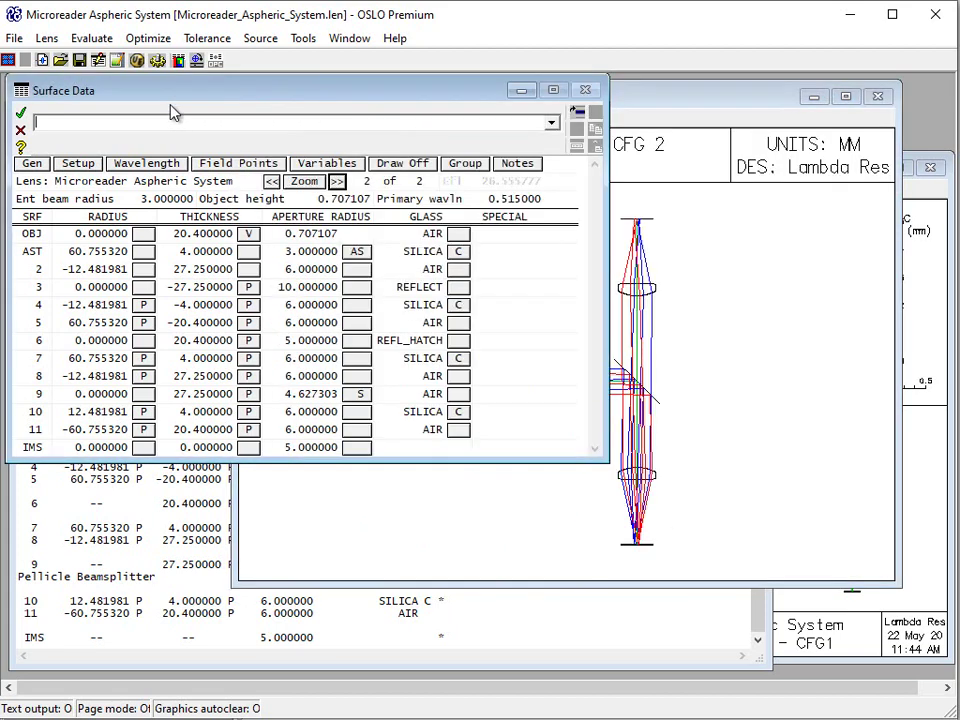
{"action": "left_click", "coordinate": [20, 116]}
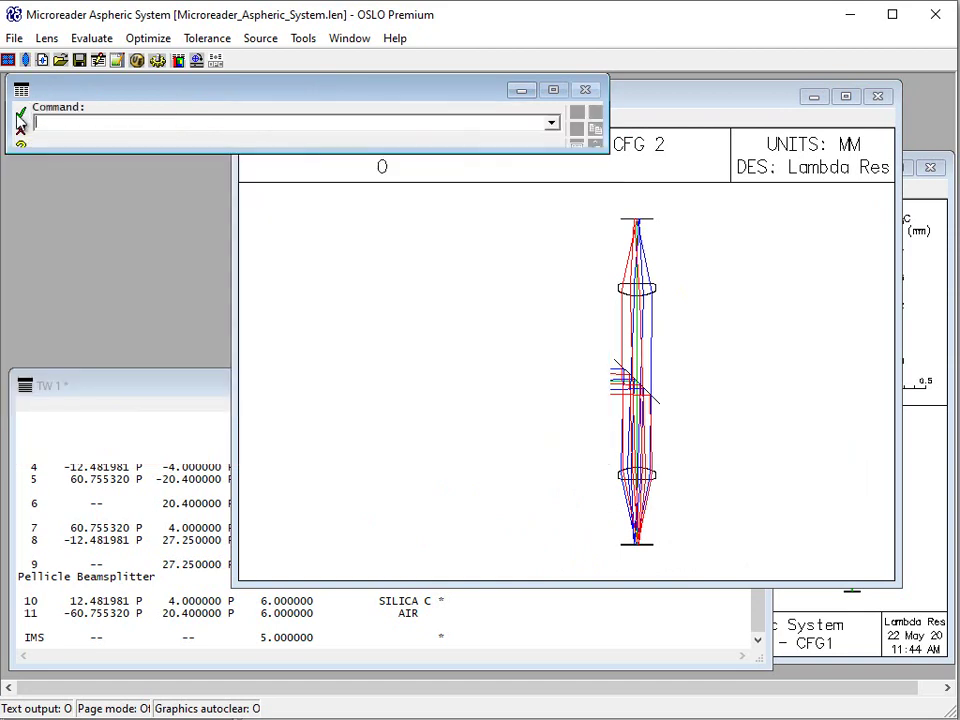
{"action": "left_click", "coordinate": [450, 249]}
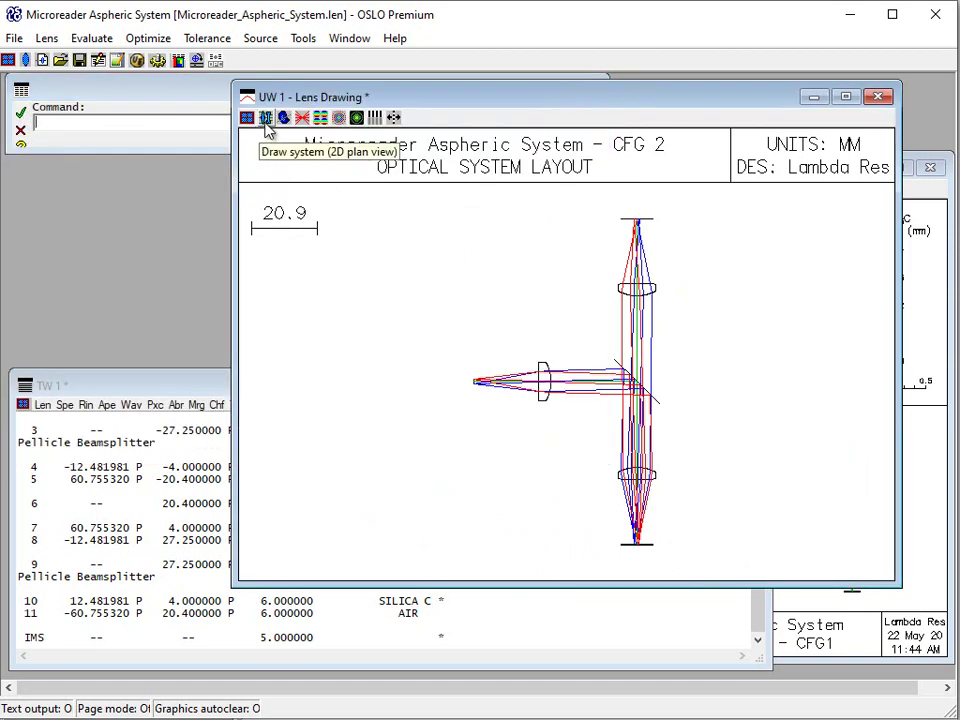
{"action": "left_click", "coordinate": [266, 120]}
{"action": "left_click", "coordinate": [300, 186]}
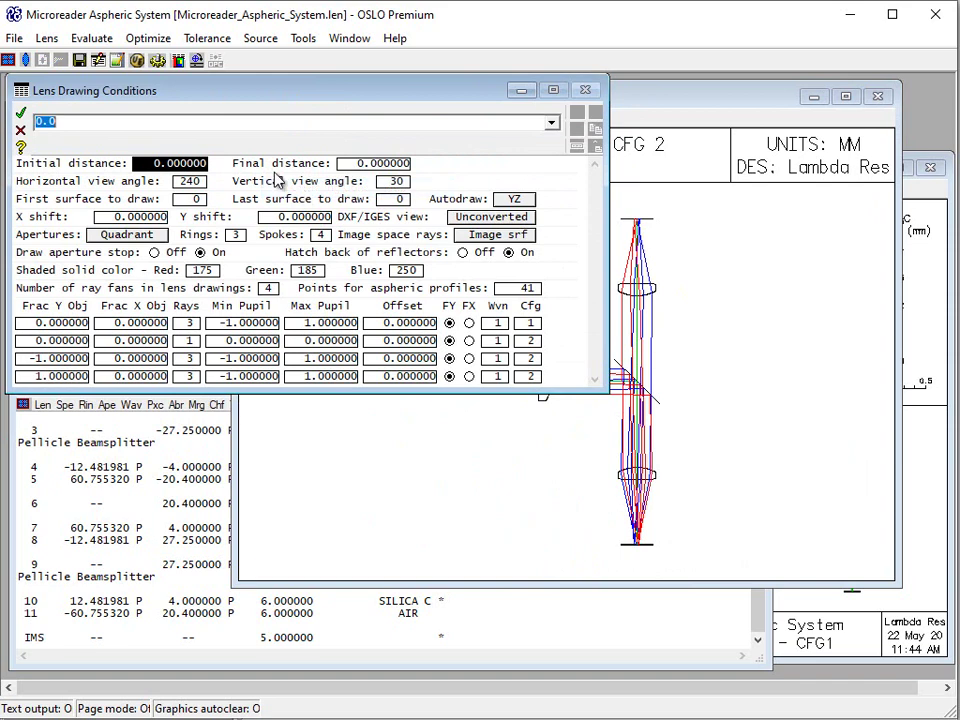
{"action": "left_click", "coordinate": [47, 40]}
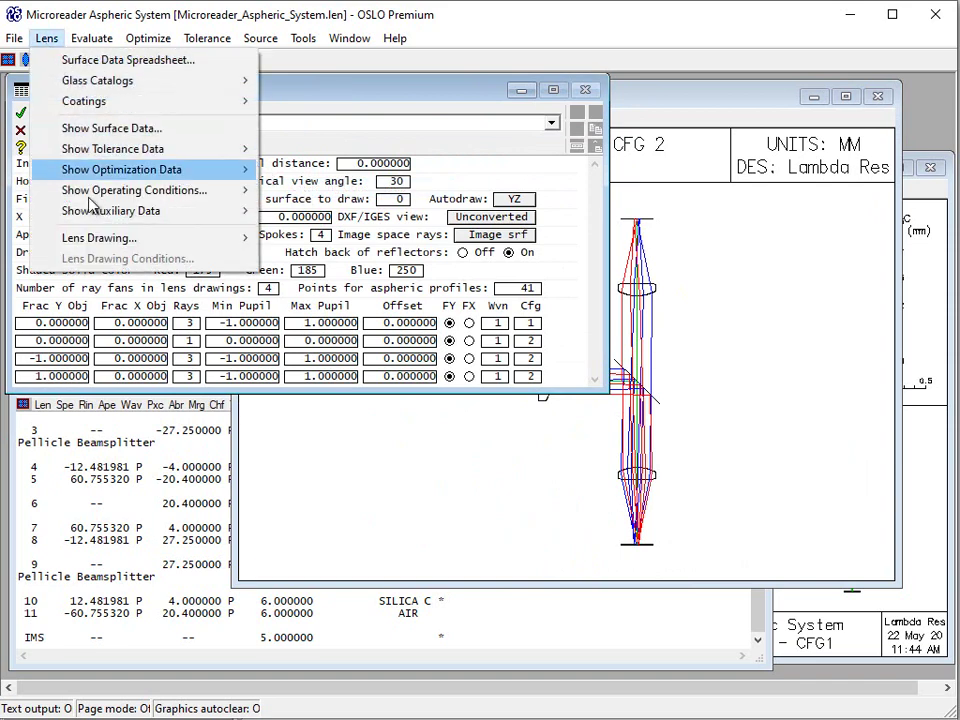
{"action": "left_click", "coordinate": [320, 106]}
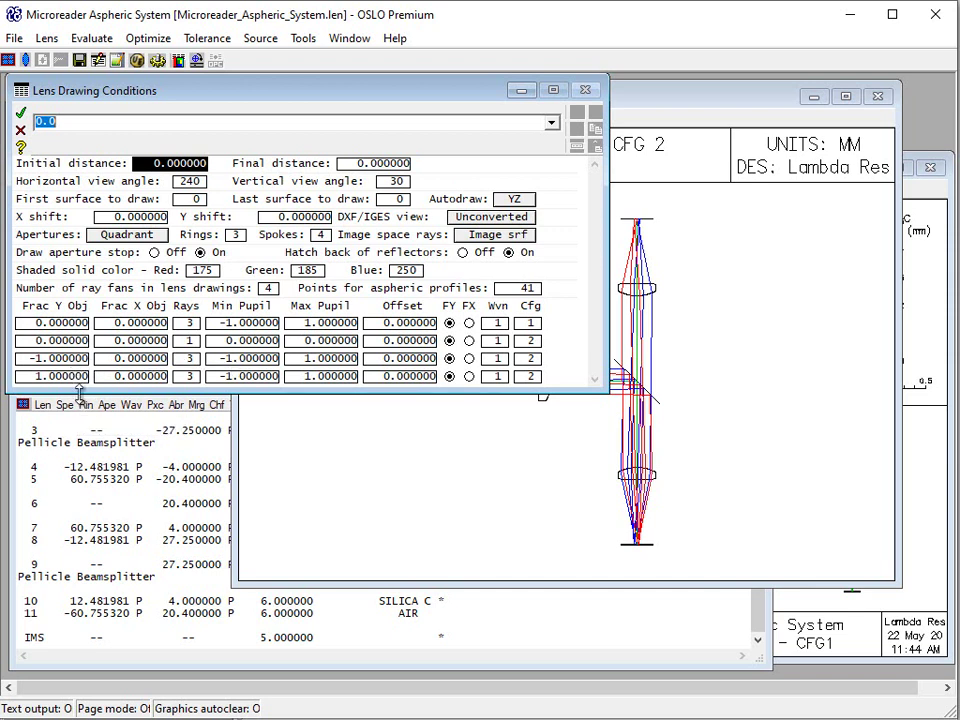
{"action": "left_click", "coordinate": [21, 118]}
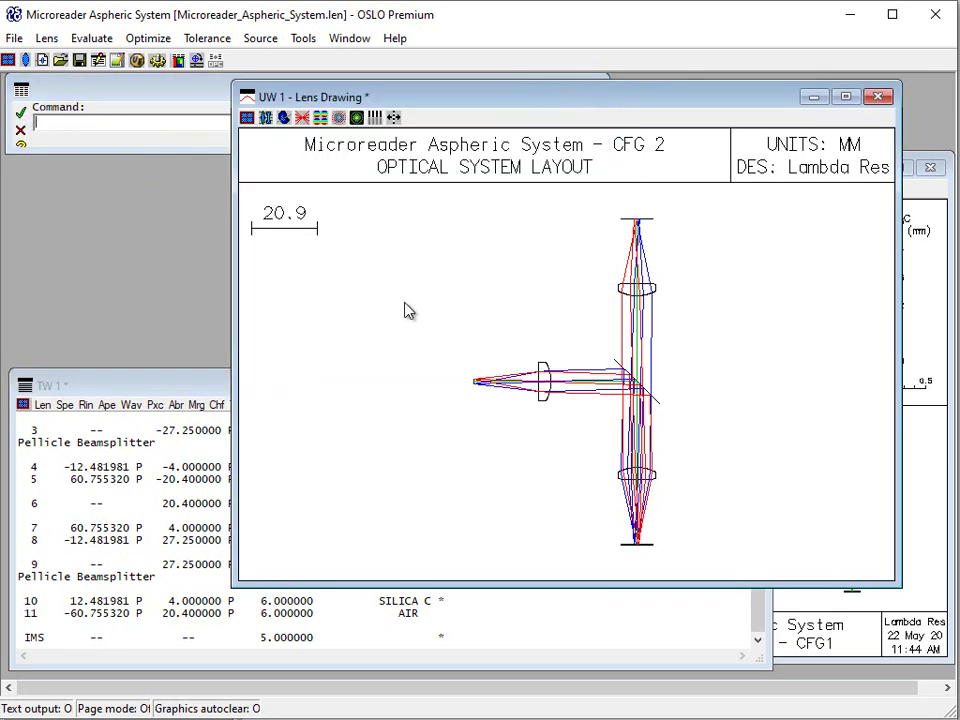
Bring the Surface Data spreadsheet forward and open surface 2's Special data options
{"action": "left_click", "coordinate": [115, 88]}
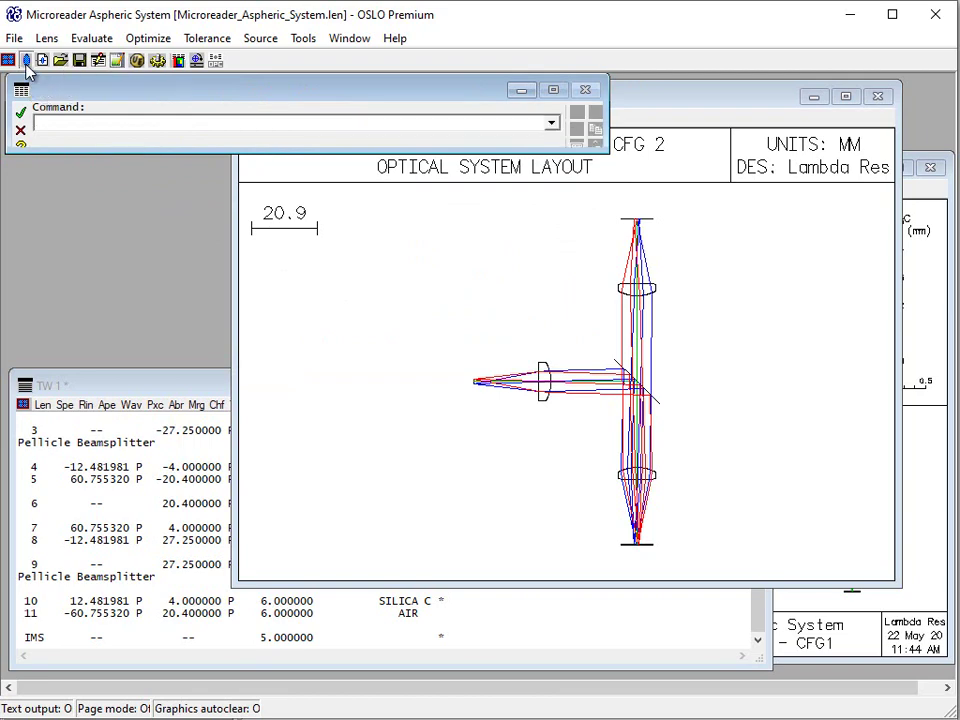
{"action": "left_click", "coordinate": [26, 60]}
{"action": "left_click", "coordinate": [460, 225]}
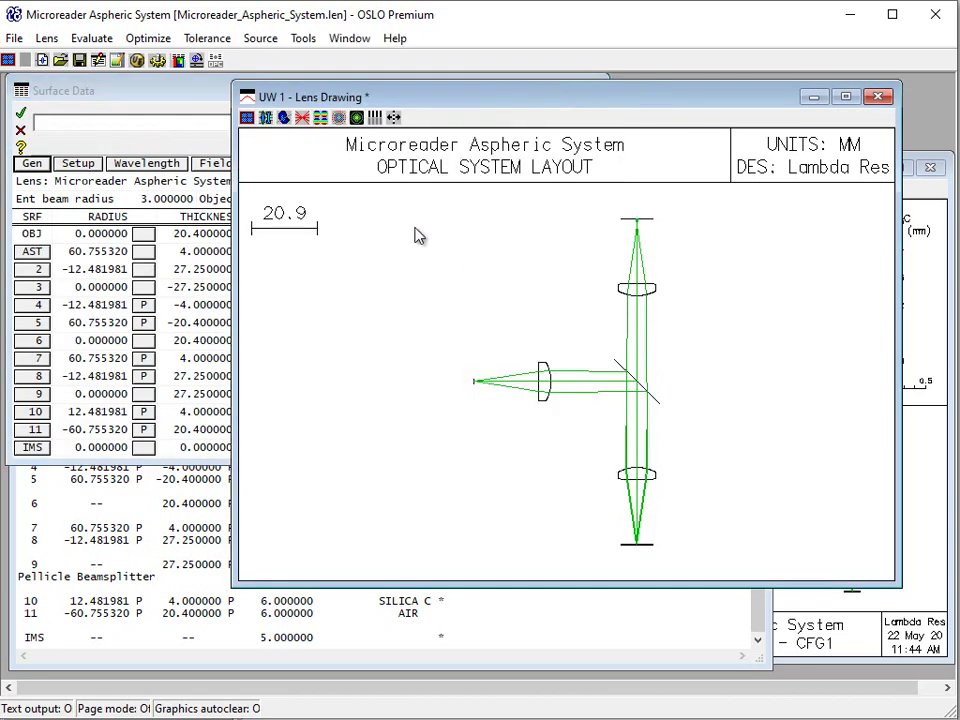
{"action": "left_click", "coordinate": [168, 96]}
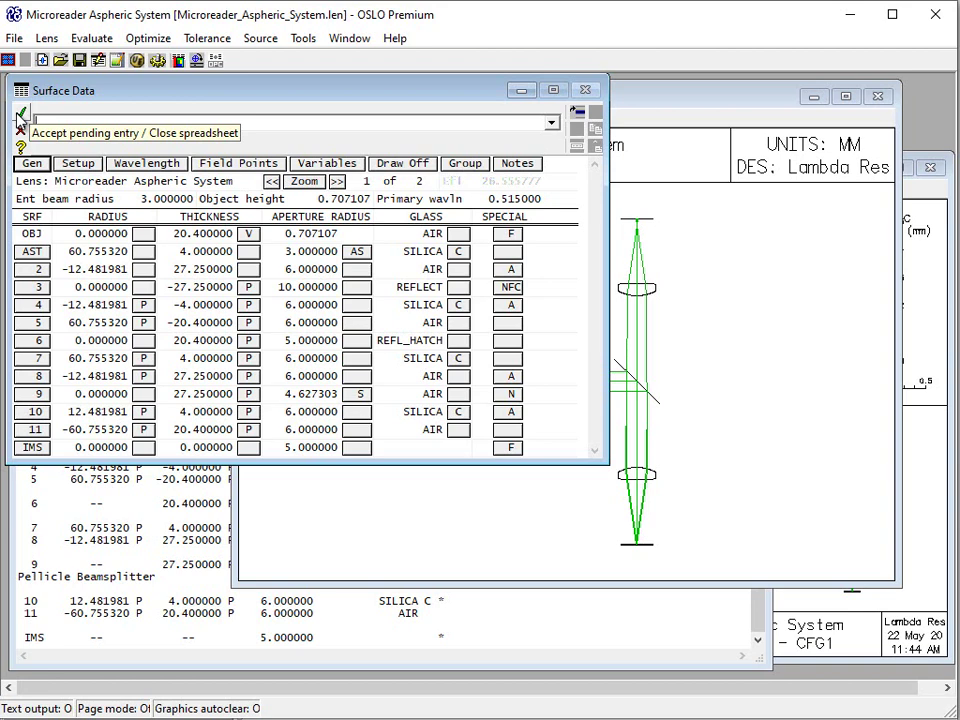
{"action": "left_click", "coordinate": [722, 340]}
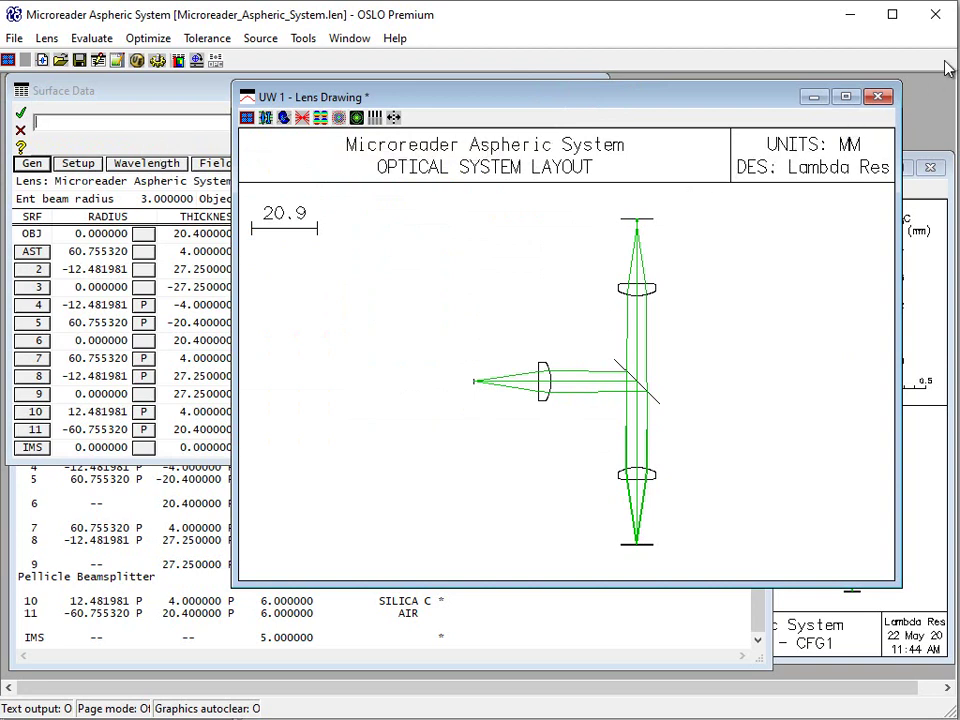
{"action": "left_click", "coordinate": [127, 123]}
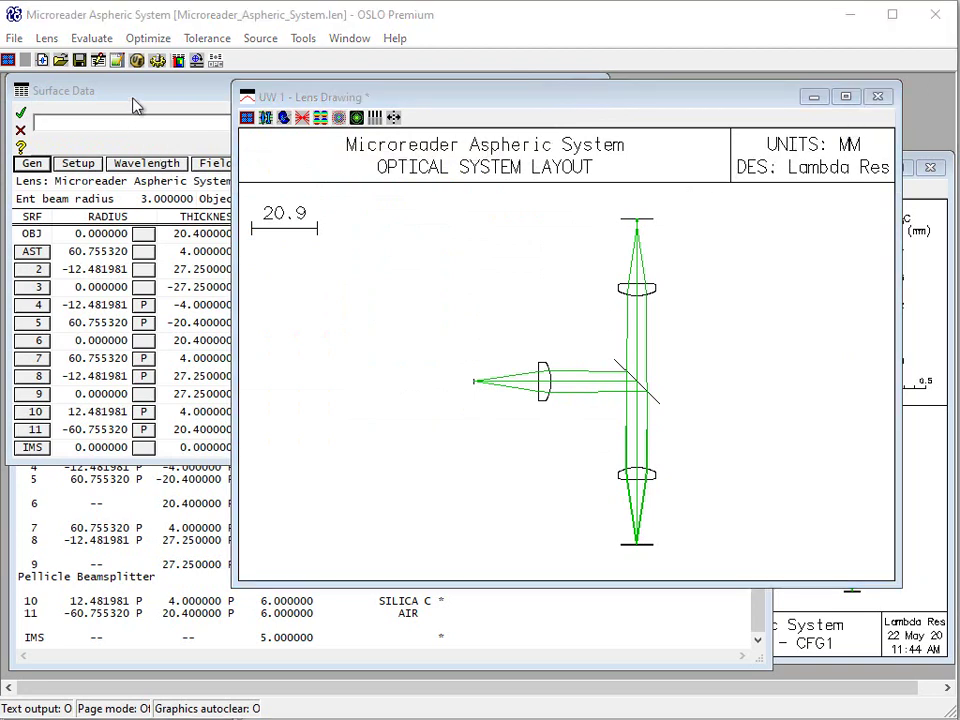
{"action": "left_click", "coordinate": [137, 106]}
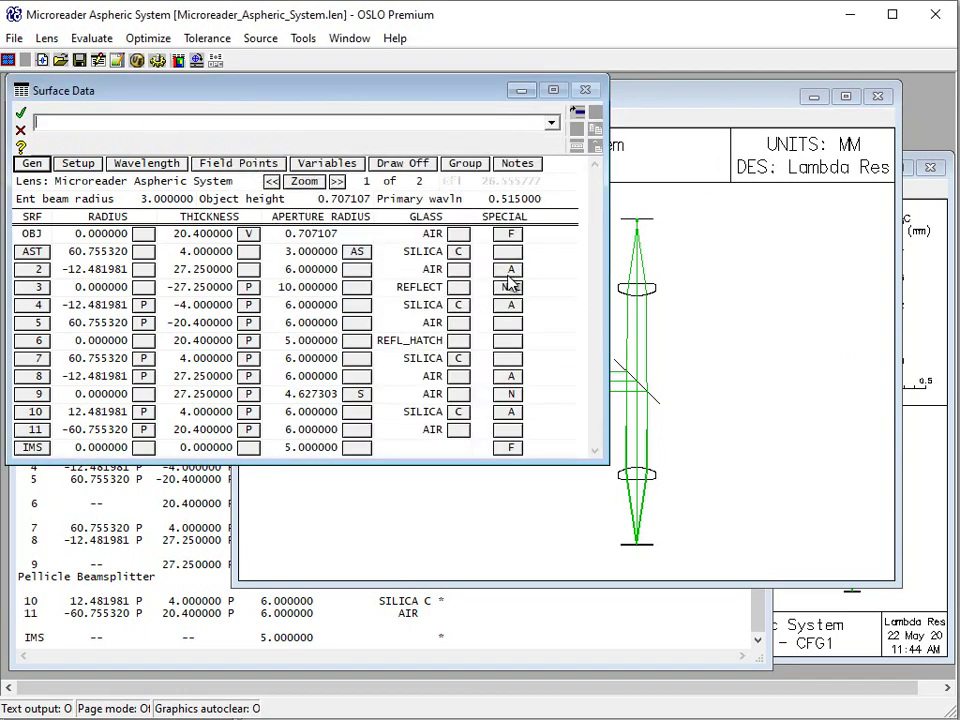
{"action": "left_click", "coordinate": [619, 354]}
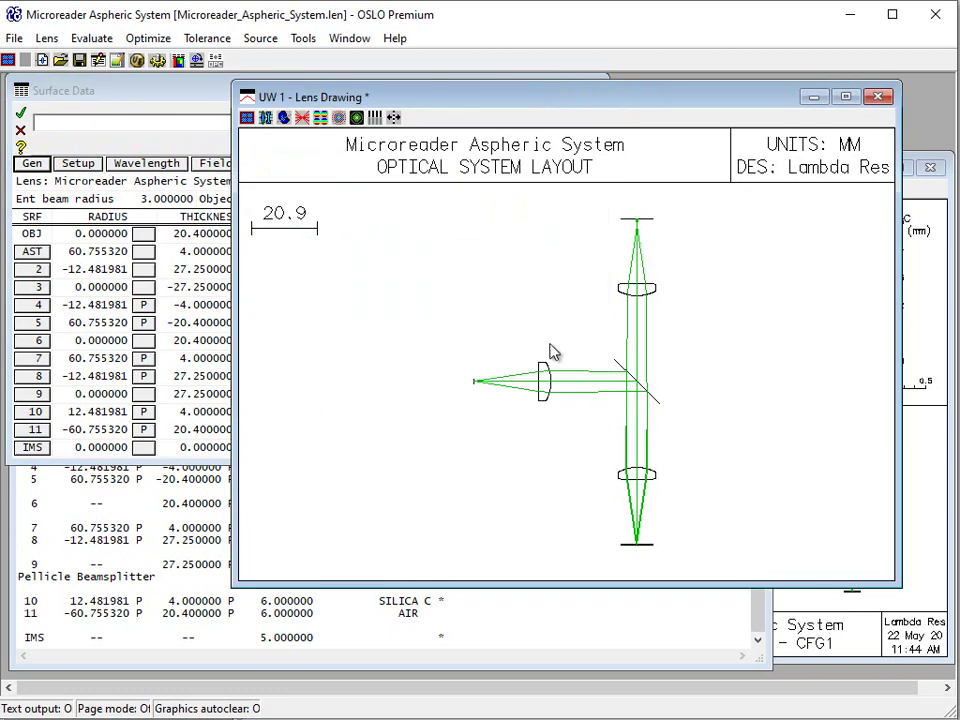
{"action": "left_click", "coordinate": [173, 93]}
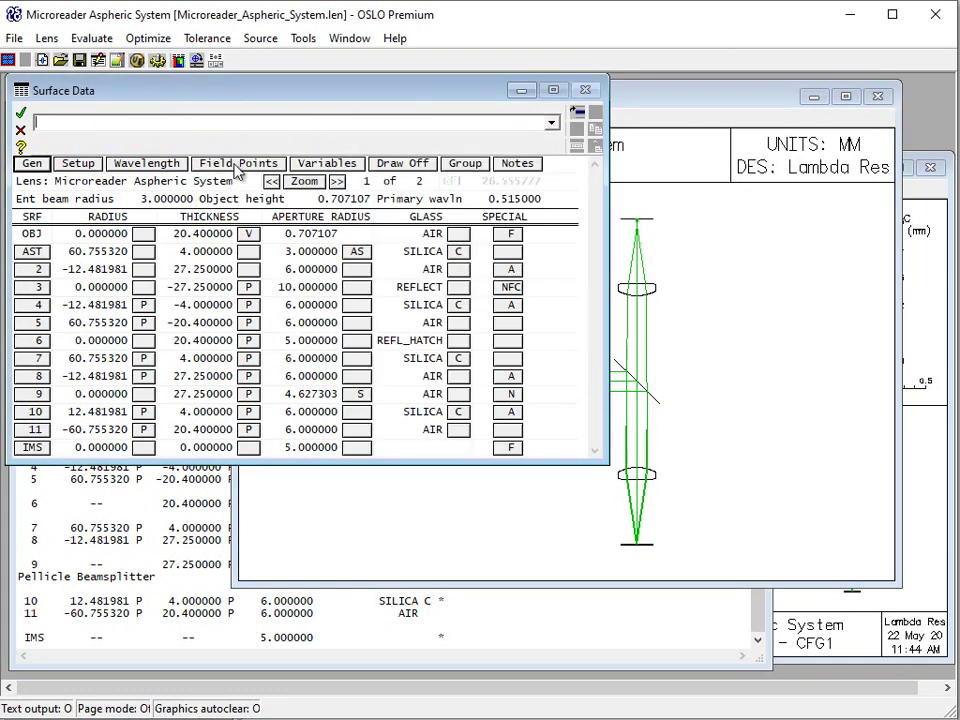
{"action": "left_click", "coordinate": [509, 272]}
Make surface 2 a standard polynomial asphere and accept its coefficients
{"action": "mouse_move", "coordinate": [700, 360]}
{"action": "left_click", "coordinate": [788, 380]}
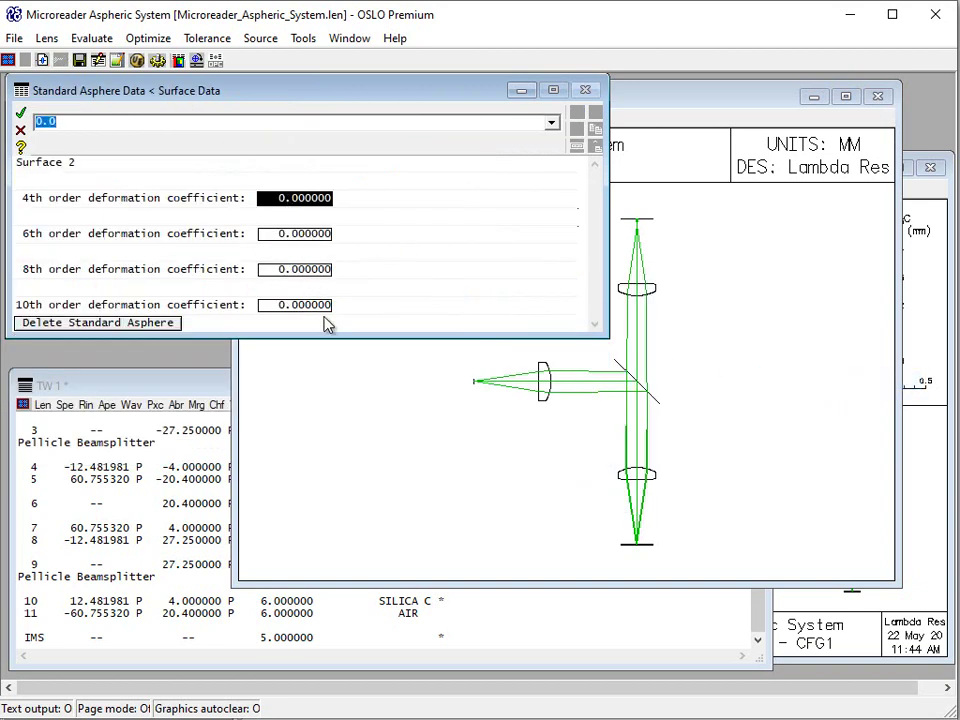
{"action": "left_click", "coordinate": [21, 115]}
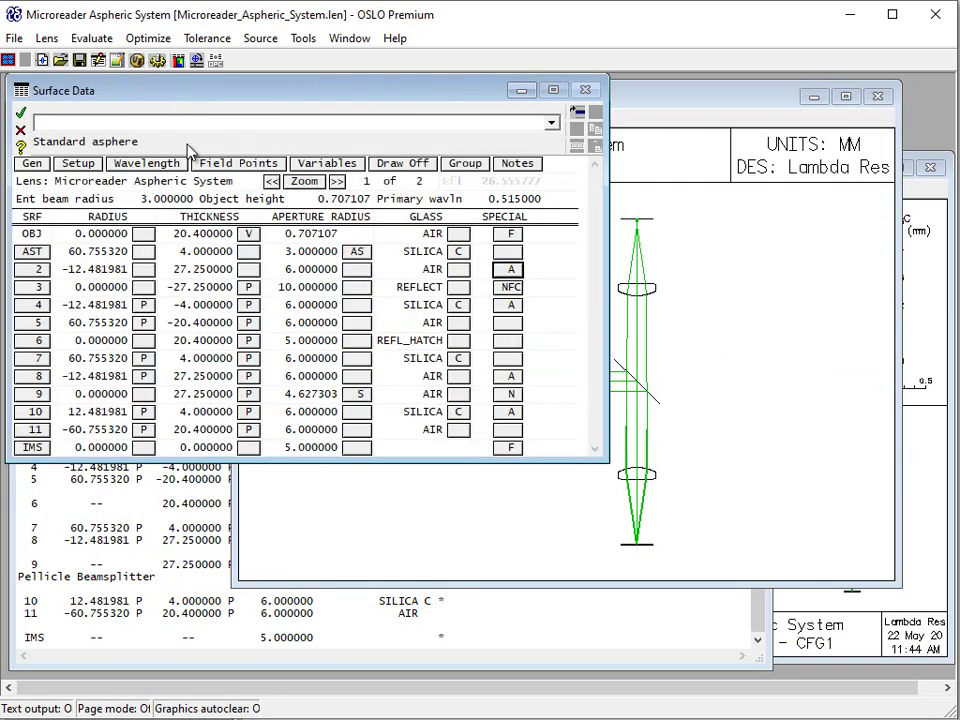
Set the object thickness to a Special variable and accept the variables list
{"action": "left_click", "coordinate": [249, 235]}
{"action": "left_click", "coordinate": [283, 243]}
{"action": "left_click", "coordinate": [249, 236]}
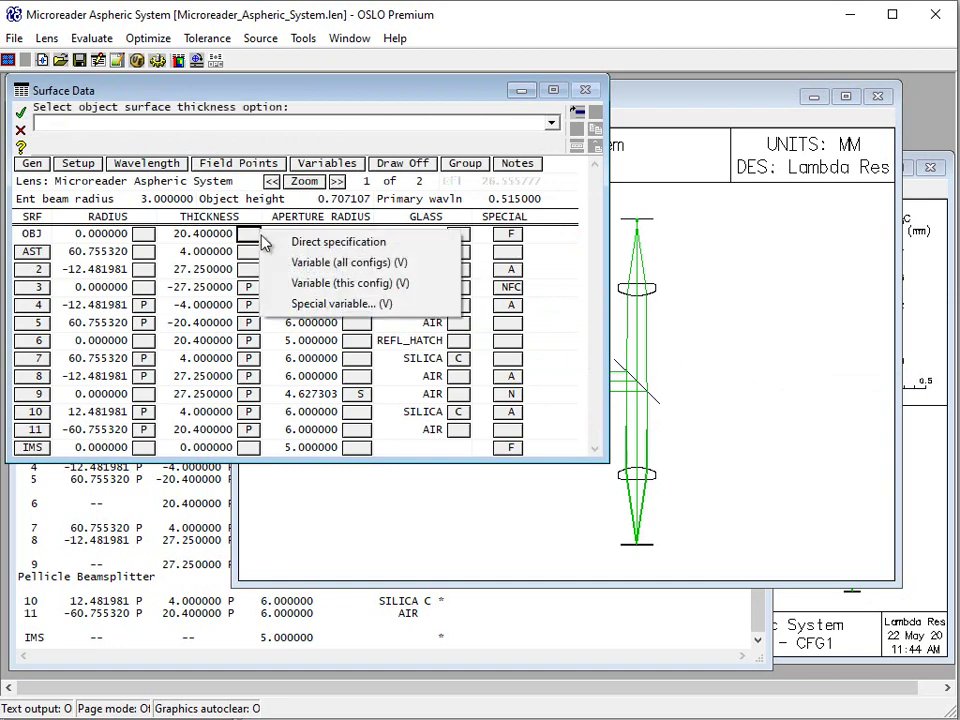
{"action": "left_click", "coordinate": [300, 304]}
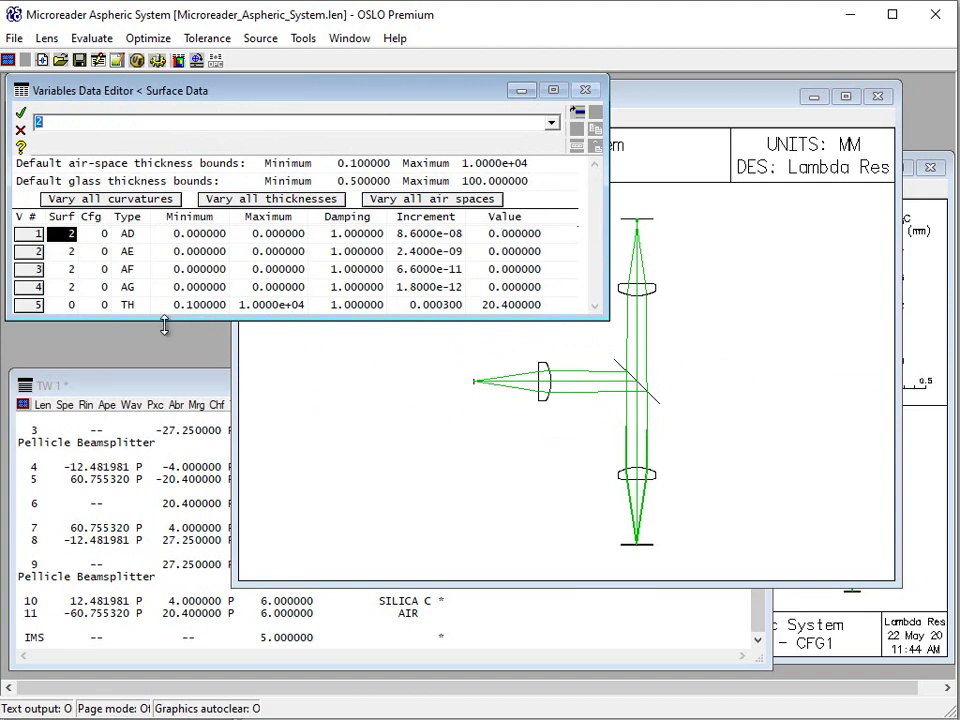
{"action": "left_click_drag", "start_coordinate": [164, 326], "coordinate": [164, 340]}
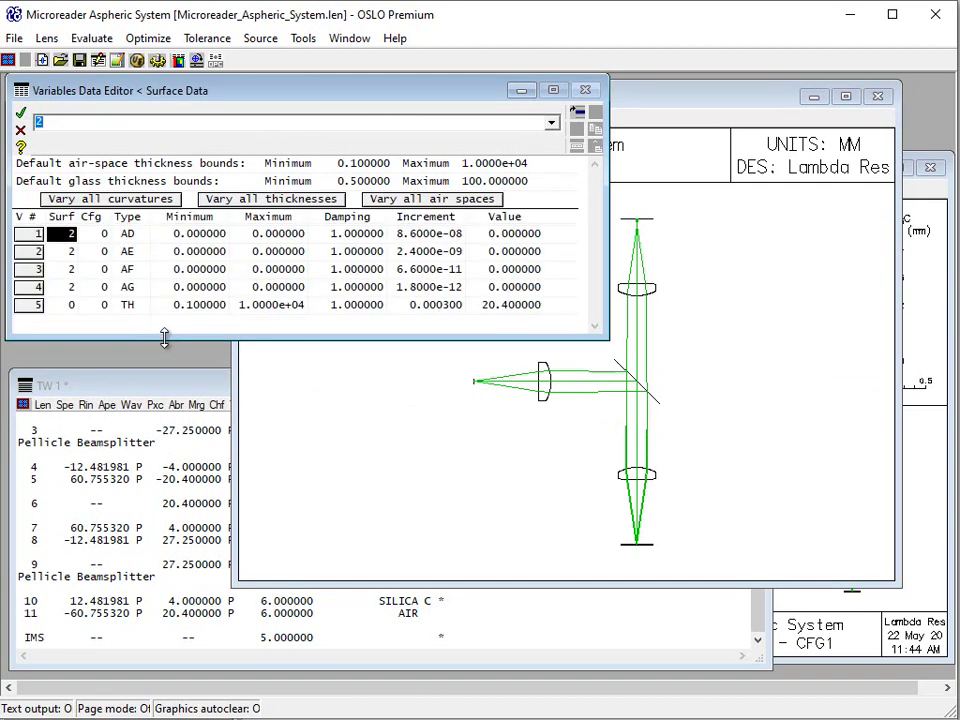
{"action": "left_click", "coordinate": [21, 113]}
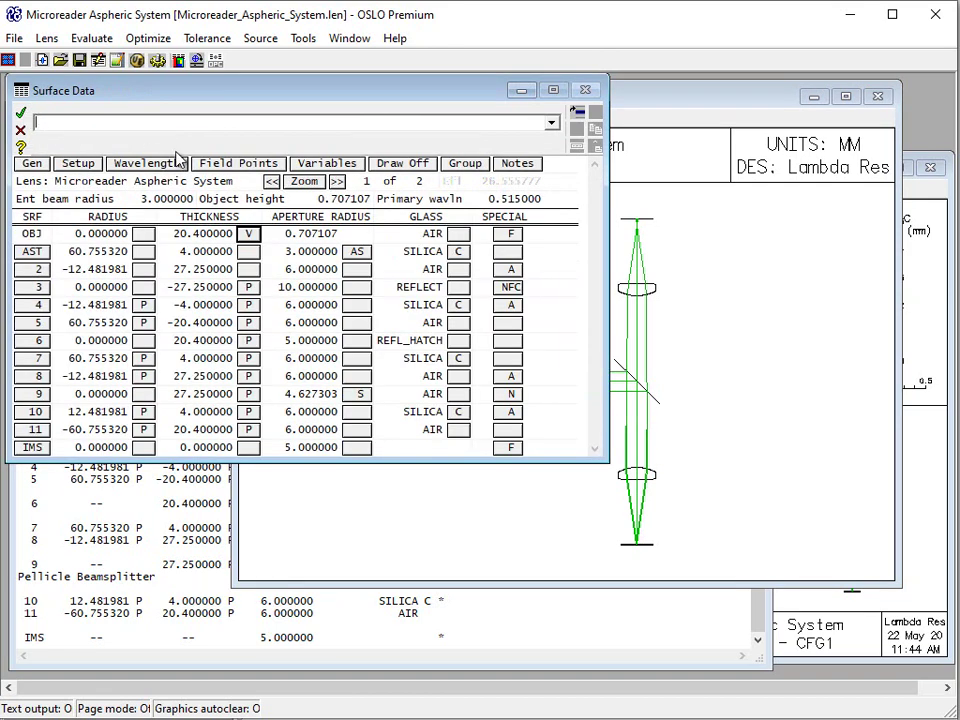
Check the Variables editor for AD–AG and object thickness, then return to the layout drawing
{"action": "left_click", "coordinate": [313, 165]}
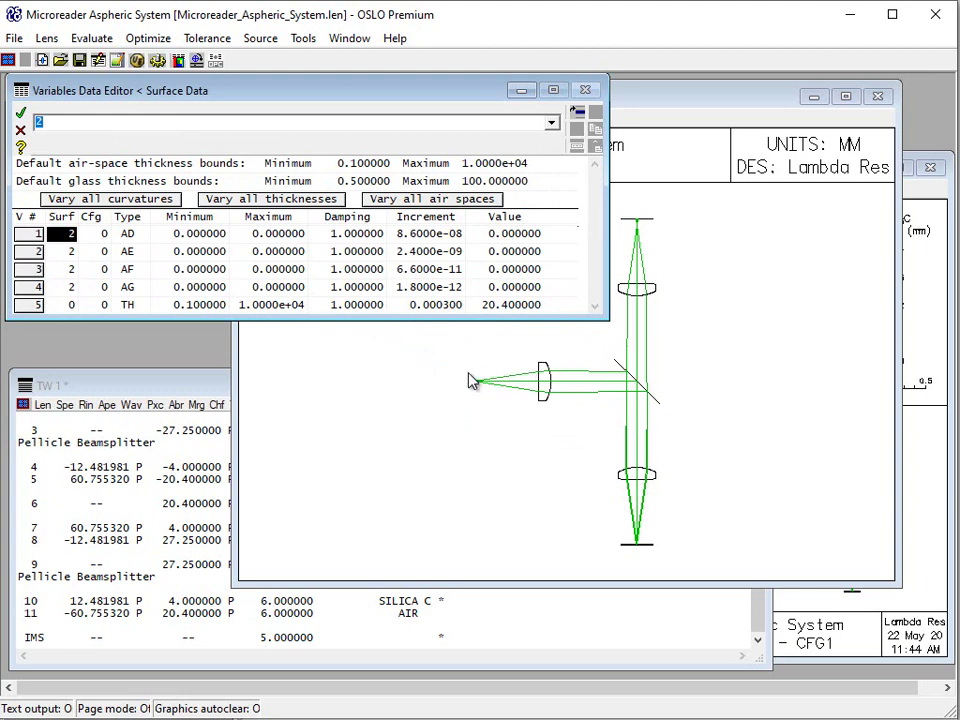
{"action": "left_click", "coordinate": [20, 112]}
{"action": "left_click", "coordinate": [714, 399]}
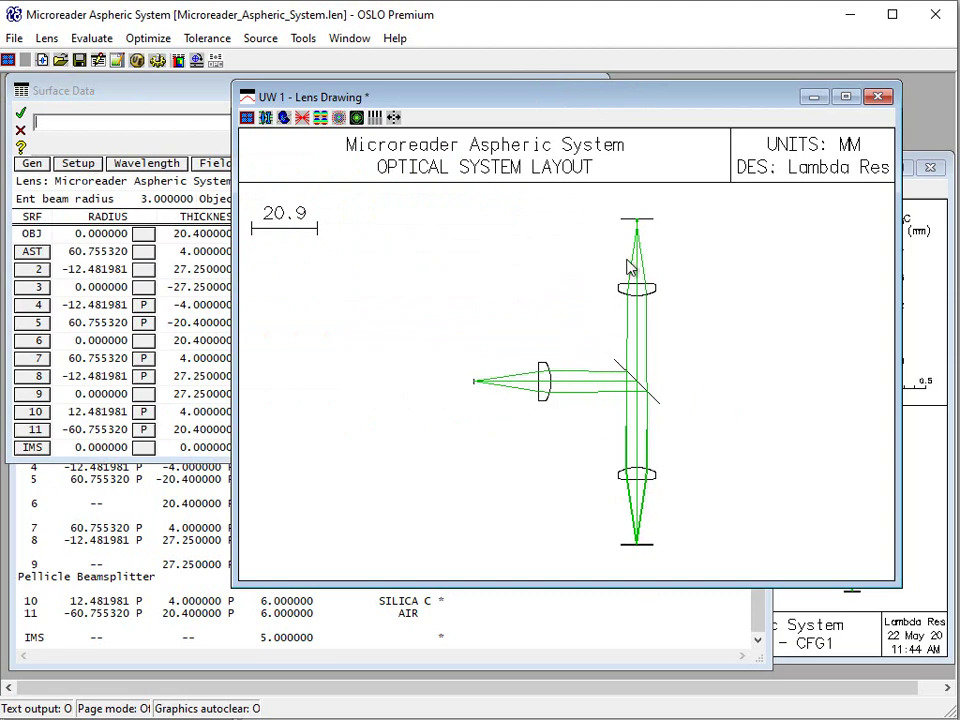
Use the AST aperture button, then open Variables listing surface 2's AD–AG and object thickness 20.4
{"action": "left_click", "coordinate": [105, 90]}
{"action": "left_click", "coordinate": [357, 251]}
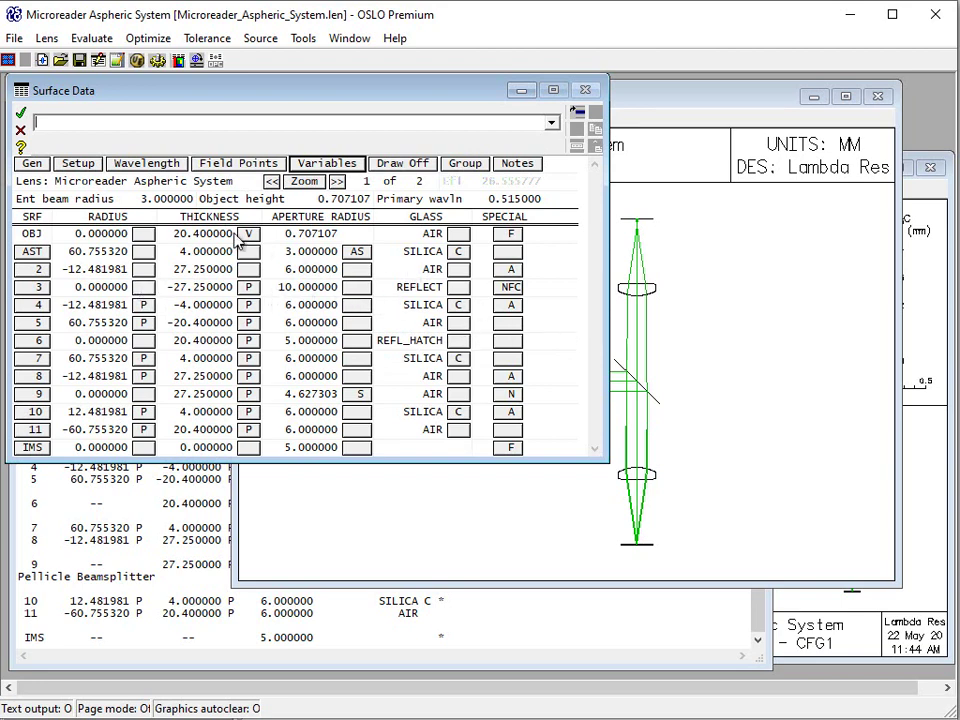
{"action": "left_click", "coordinate": [308, 166]}
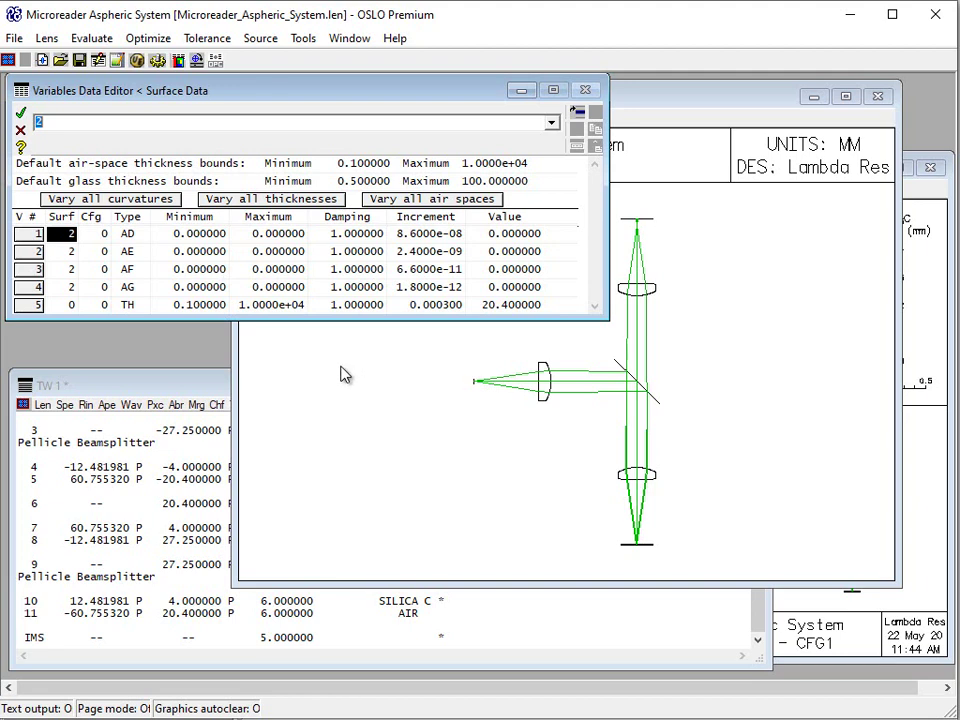
List the surfaces' special data in the TW1 text output window
{"action": "left_click", "coordinate": [358, 390]}
{"action": "left_click", "coordinate": [165, 392]}
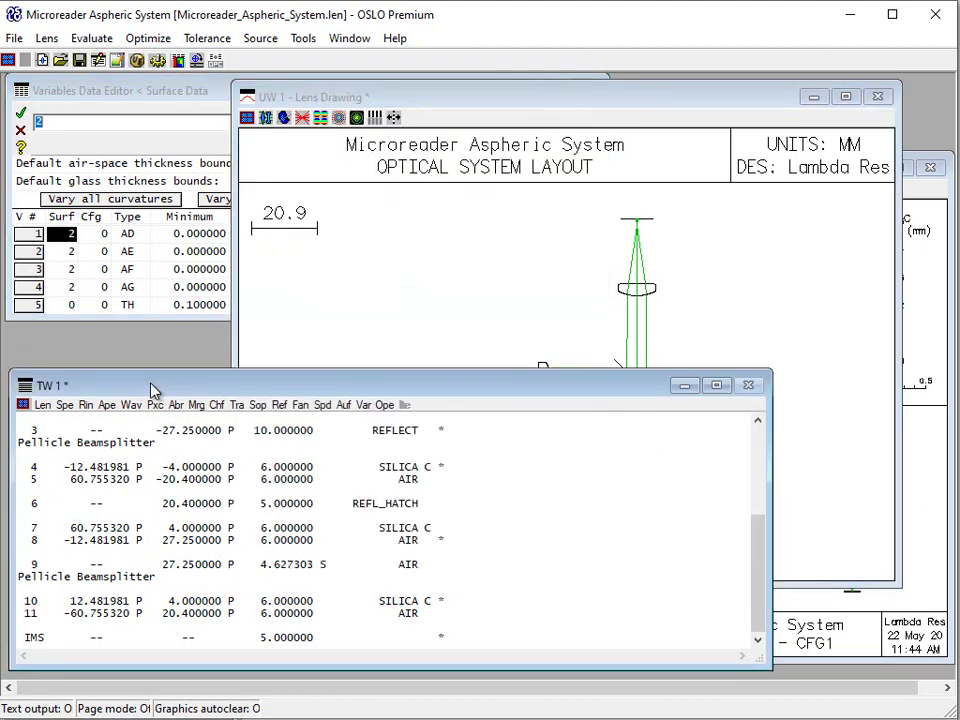
{"action": "left_click", "coordinate": [64, 404]}
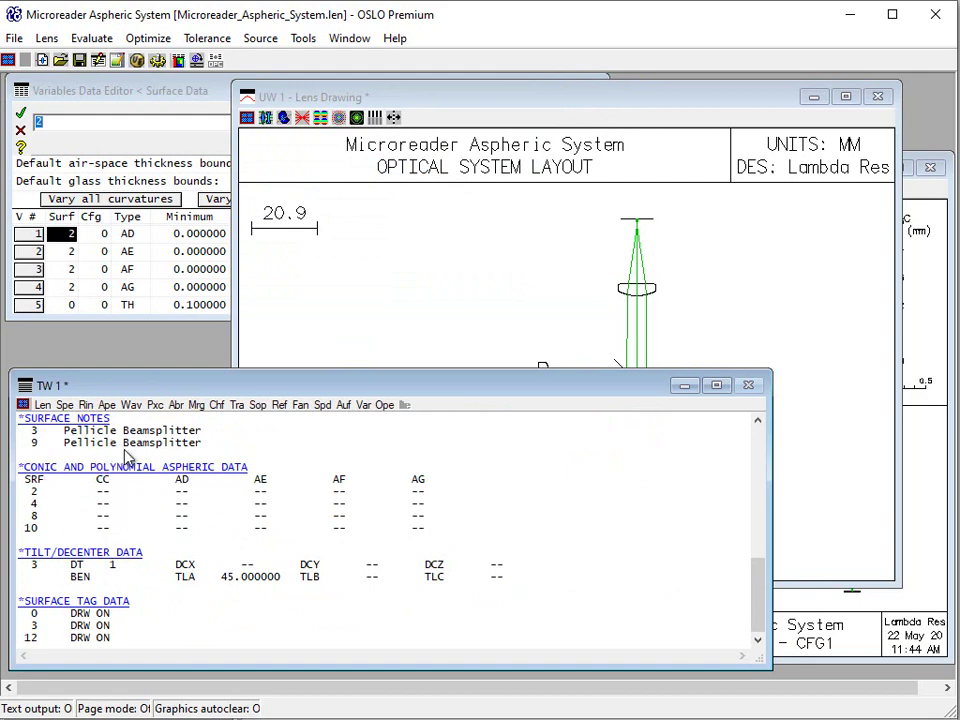
Clear the text output window and close the Variables list, leaving the layout drawing in front
{"action": "left_click", "coordinate": [430, 297]}
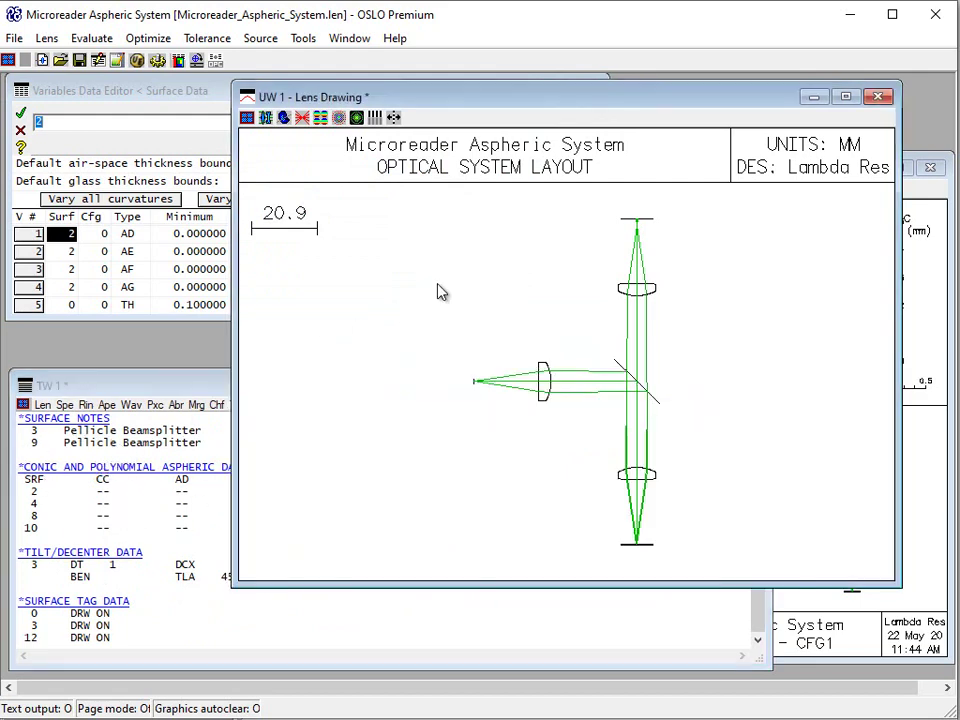
{"action": "right_click", "coordinate": [386, 620]}
{"action": "left_click", "coordinate": [433, 610]}
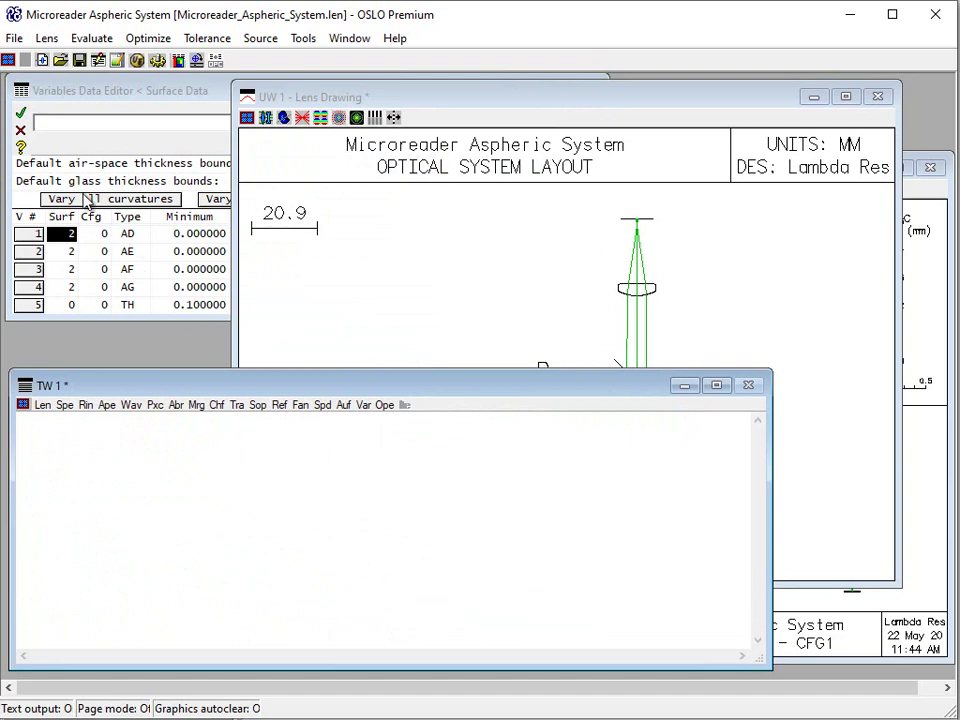
{"action": "left_click", "coordinate": [21, 115]}
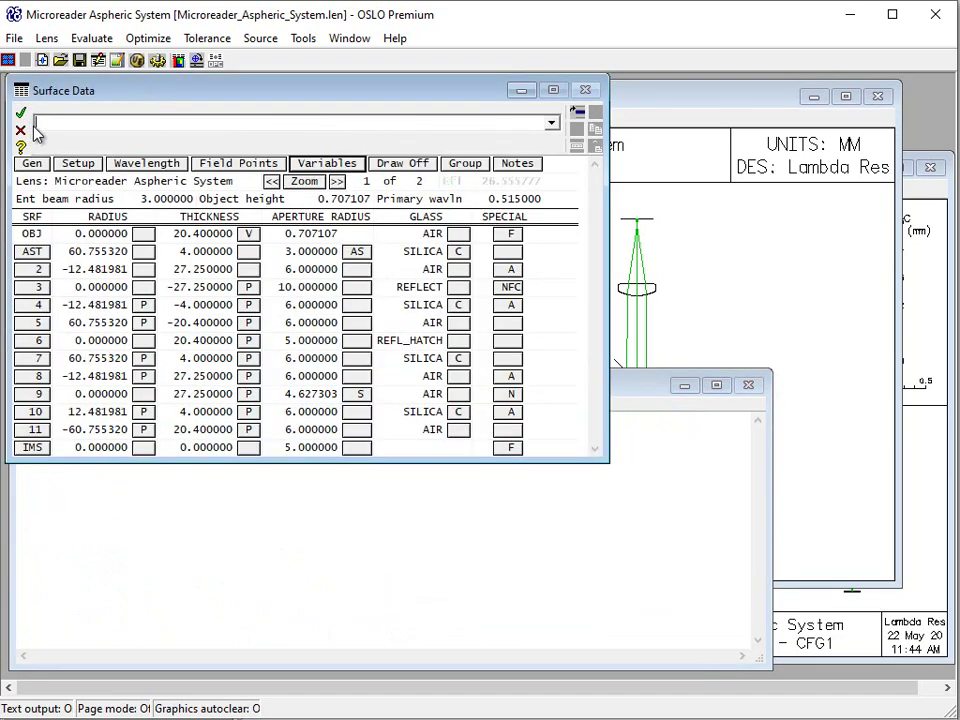
{"action": "left_click", "coordinate": [703, 207]}
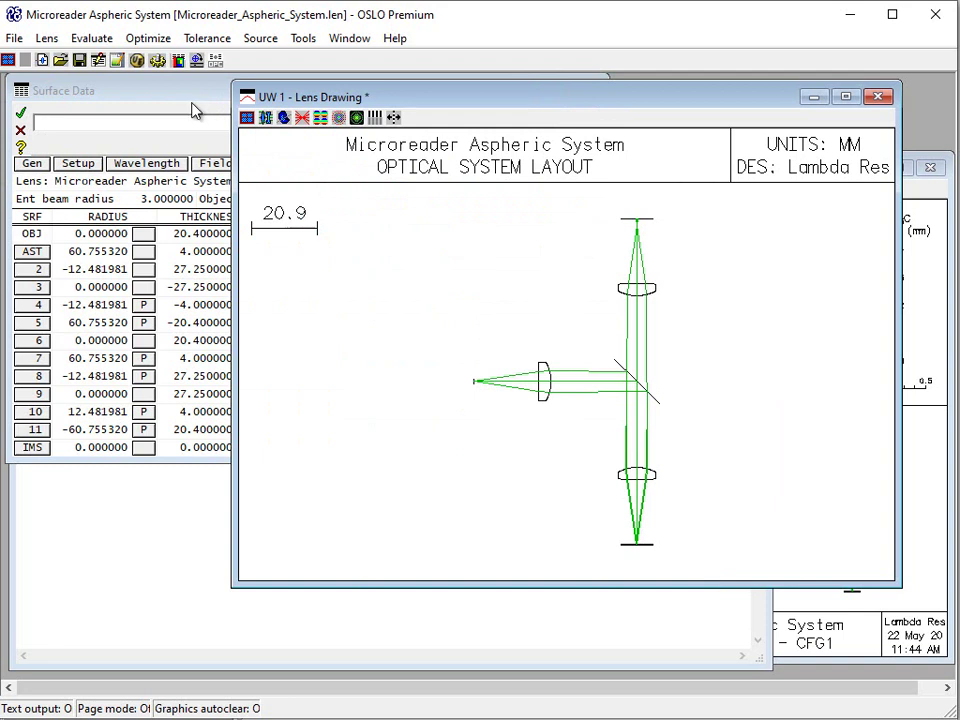
Show the operands list with its single PU(1,2) operand, Min mode, weight 10
{"action": "left_click", "coordinate": [150, 39]}
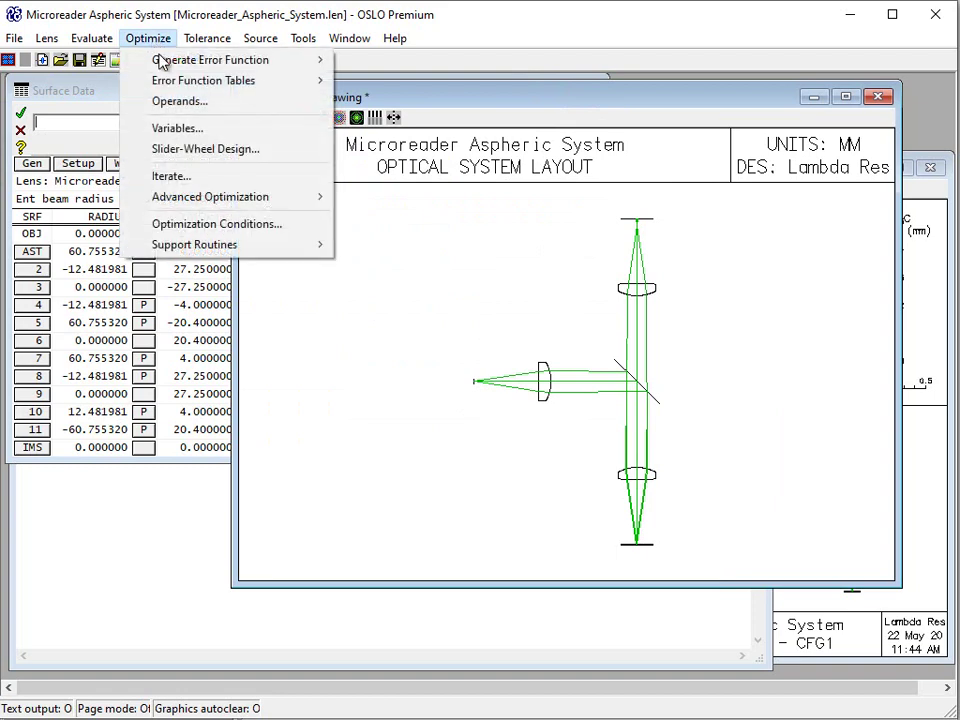
{"action": "left_click", "coordinate": [180, 102]}
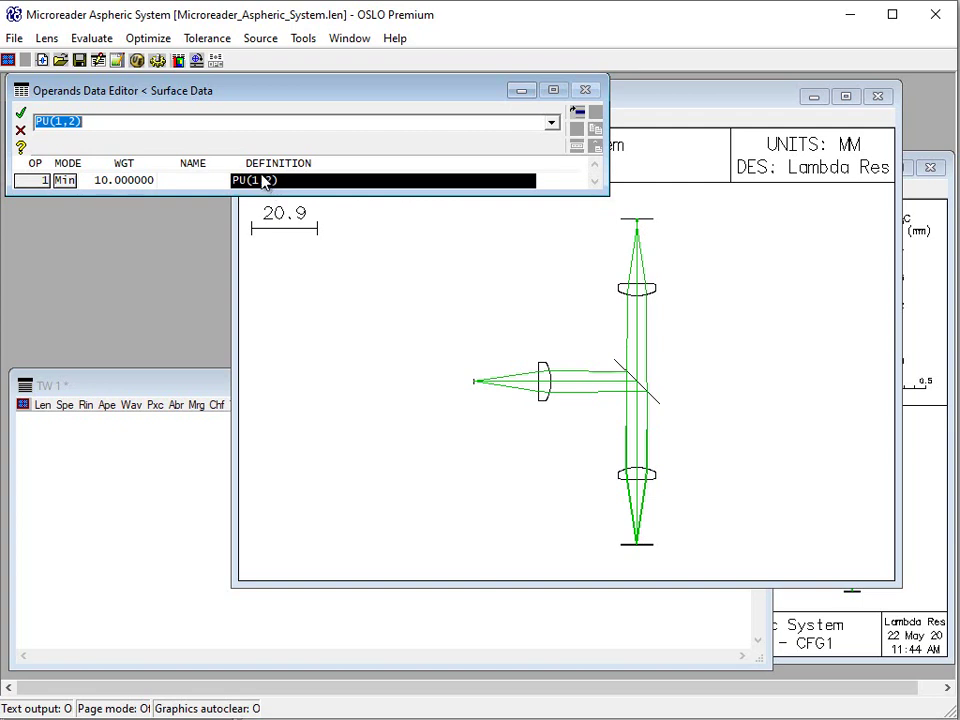
{"action": "left_click", "coordinate": [391, 38]}
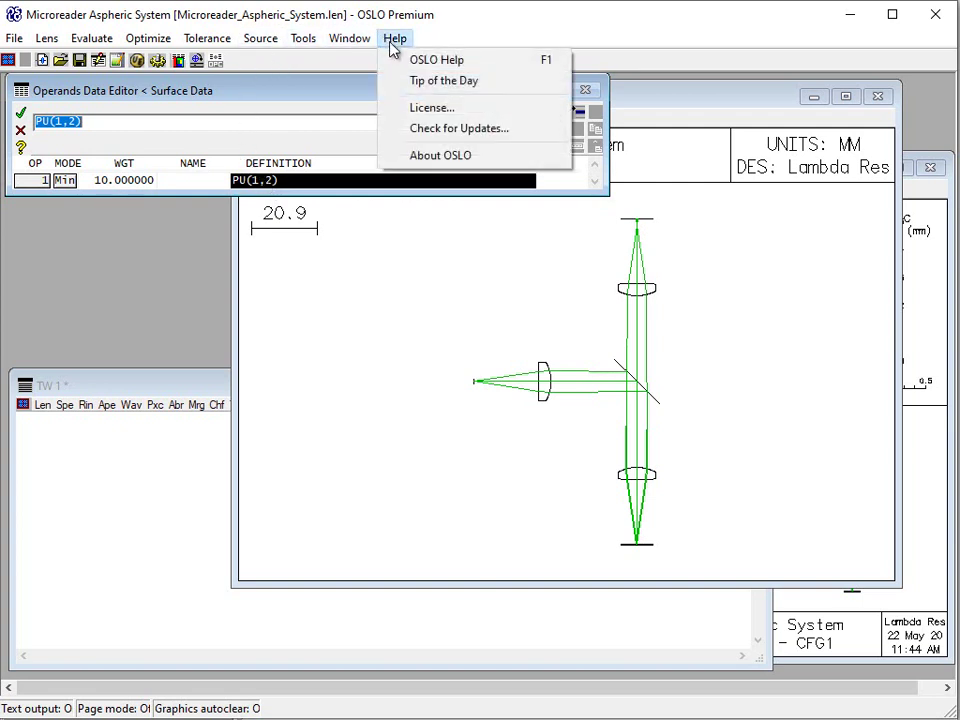
{"action": "left_click", "coordinate": [244, 88]}
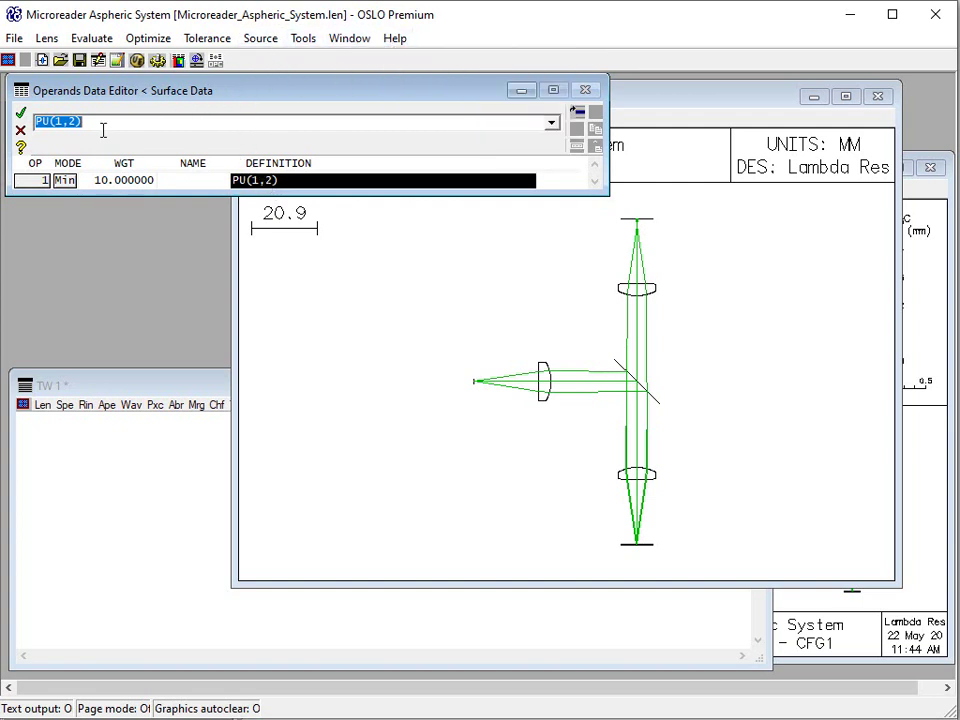
{"action": "left_click", "coordinate": [22, 147]}
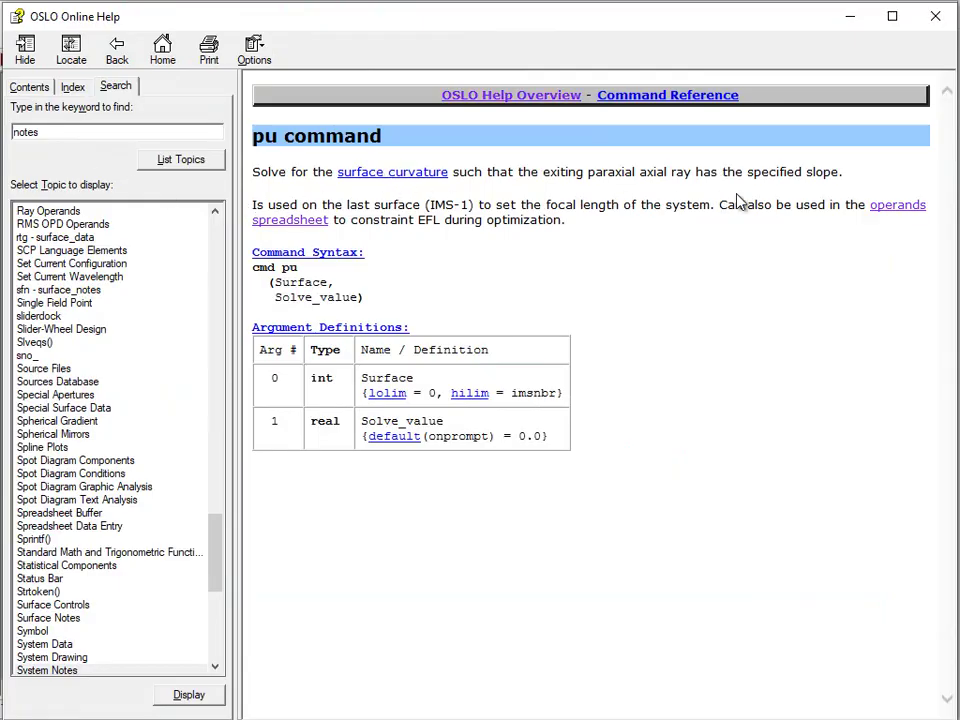
{"action": "left_click", "coordinate": [885, 206]}
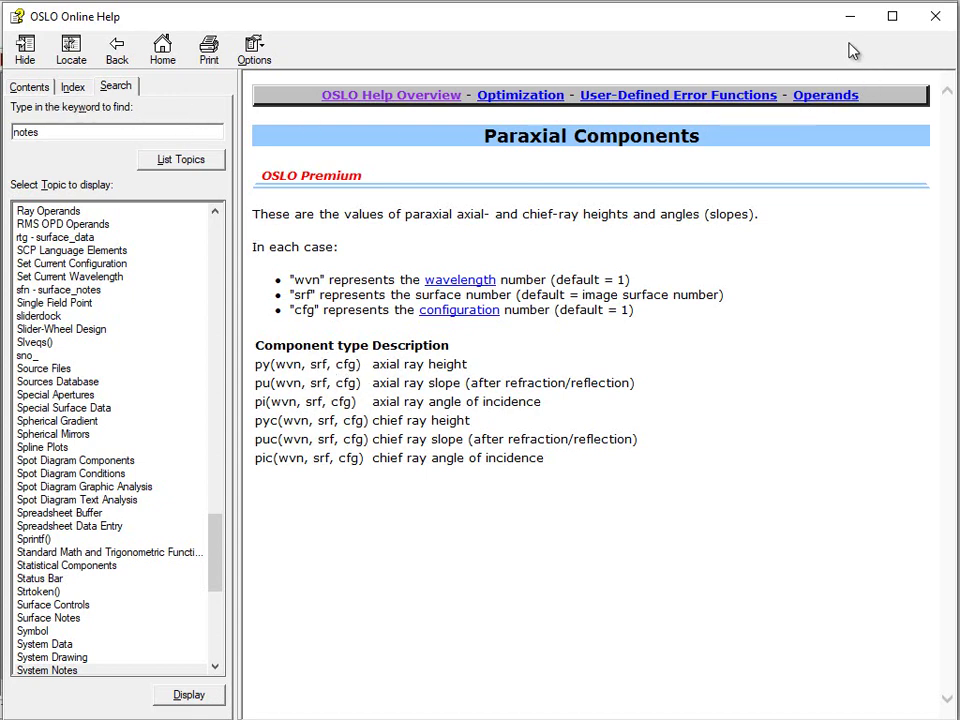
{"action": "left_click", "coordinate": [850, 17]}
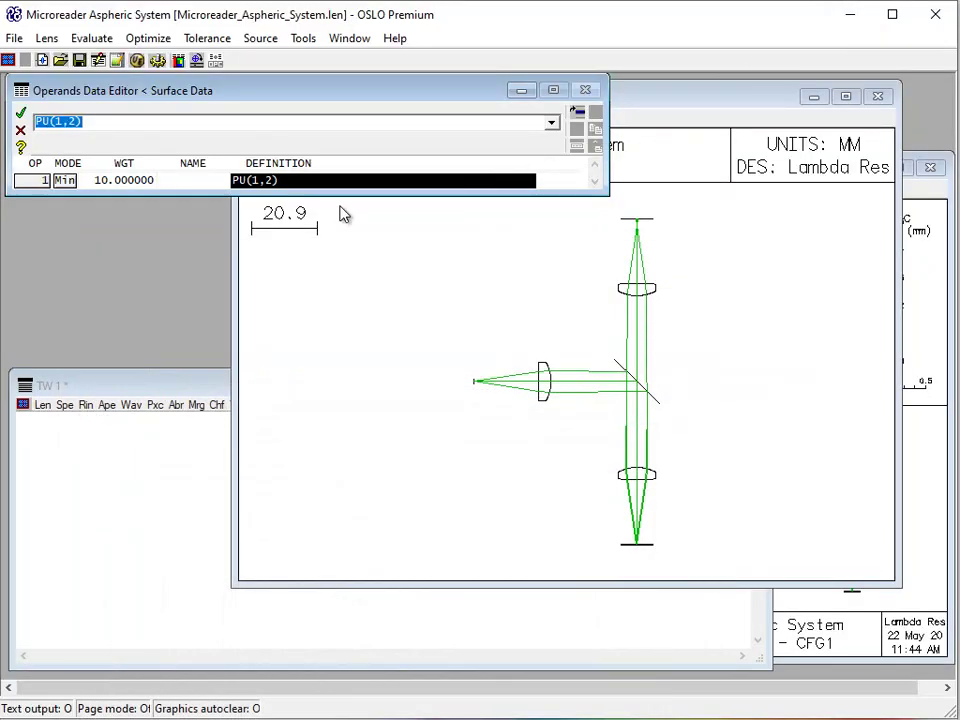
Generate an RMS spot-size error function using all wavelengths, appended to the existing error function
{"action": "left_click", "coordinate": [21, 113]}
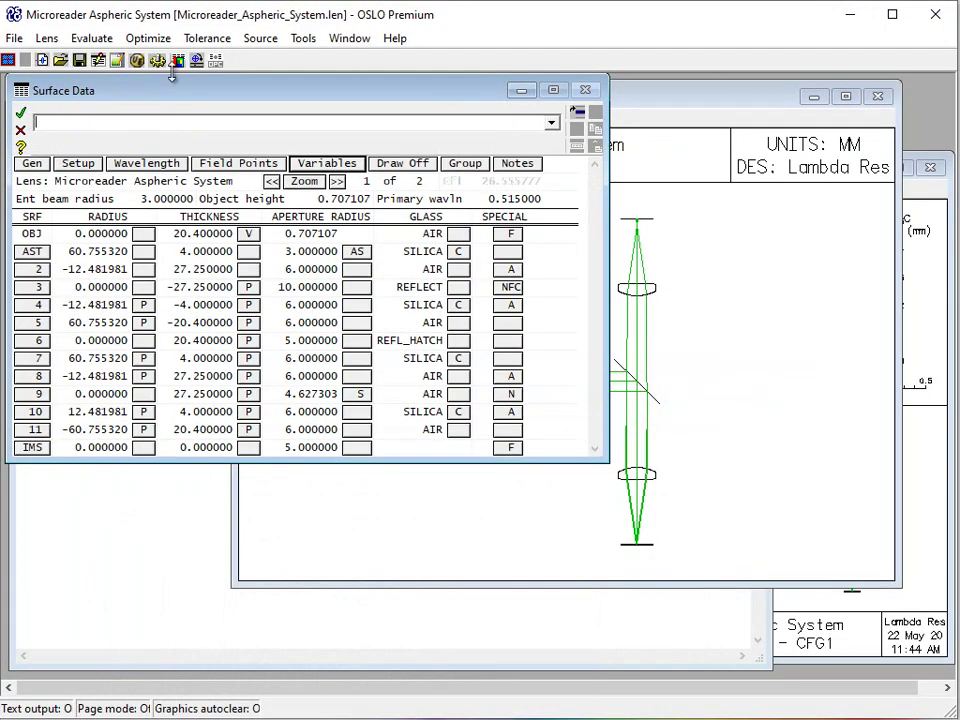
{"action": "left_click", "coordinate": [158, 42]}
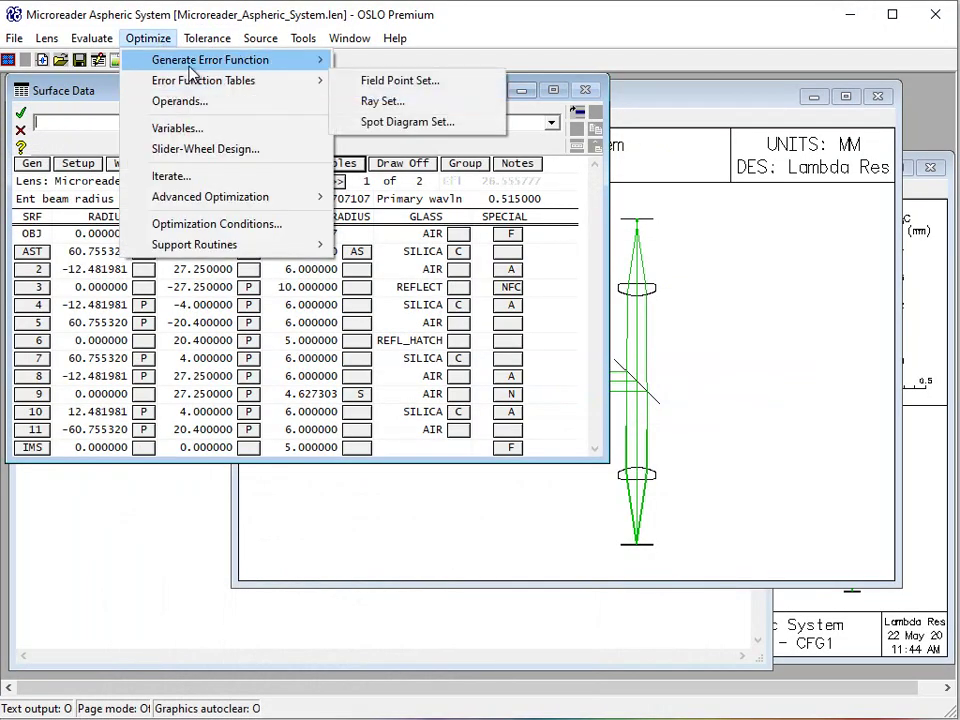
{"action": "mouse_move", "coordinate": [200, 62]}
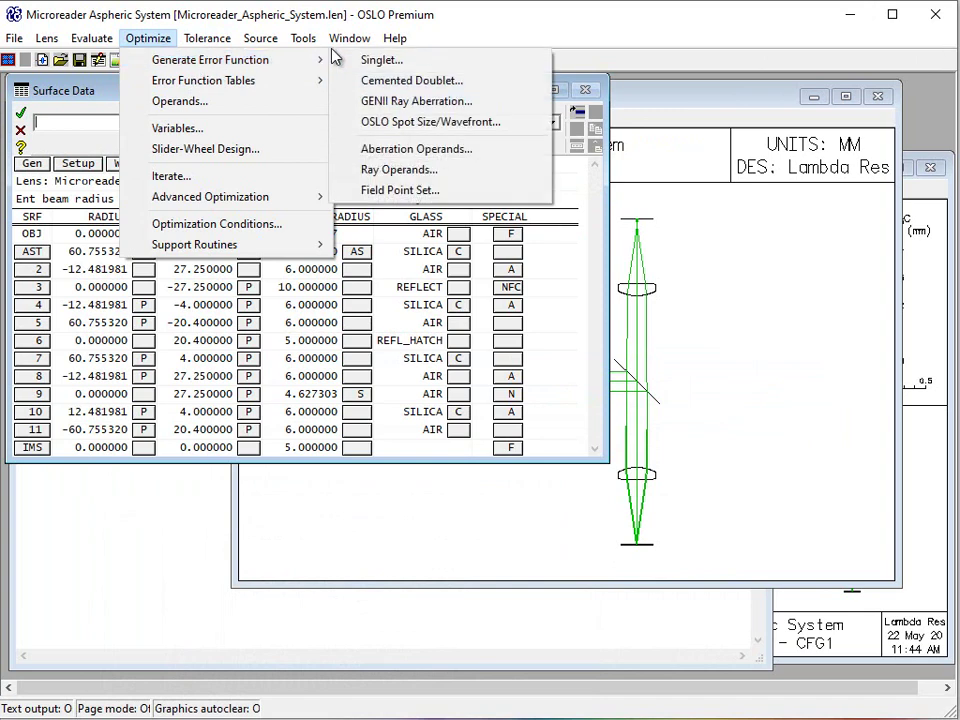
{"action": "left_click", "coordinate": [428, 124]}
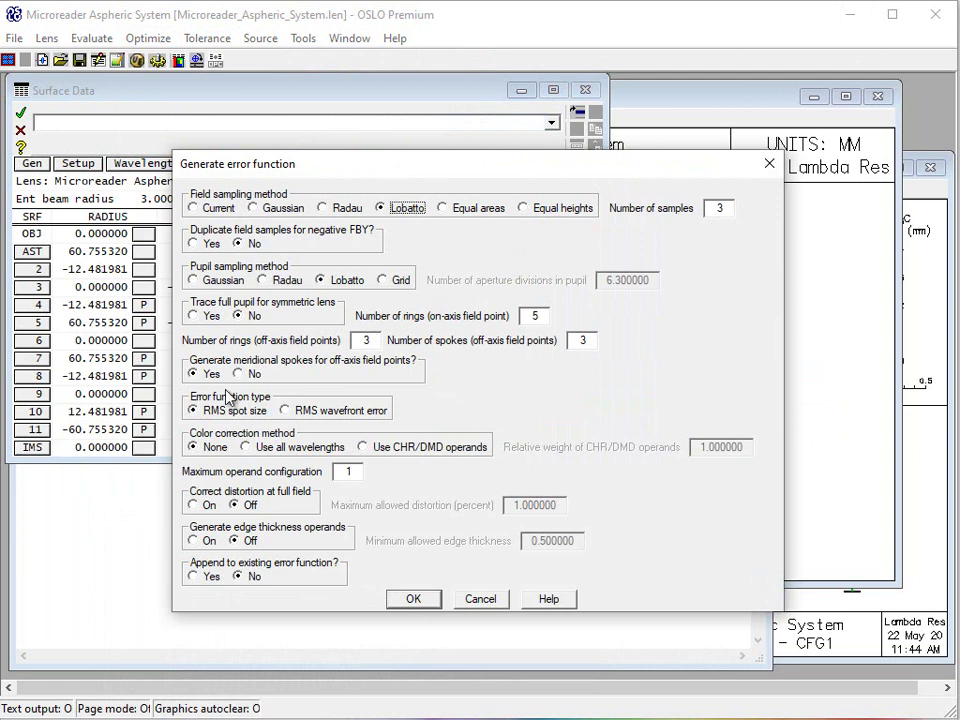
{"action": "left_click", "coordinate": [248, 447]}
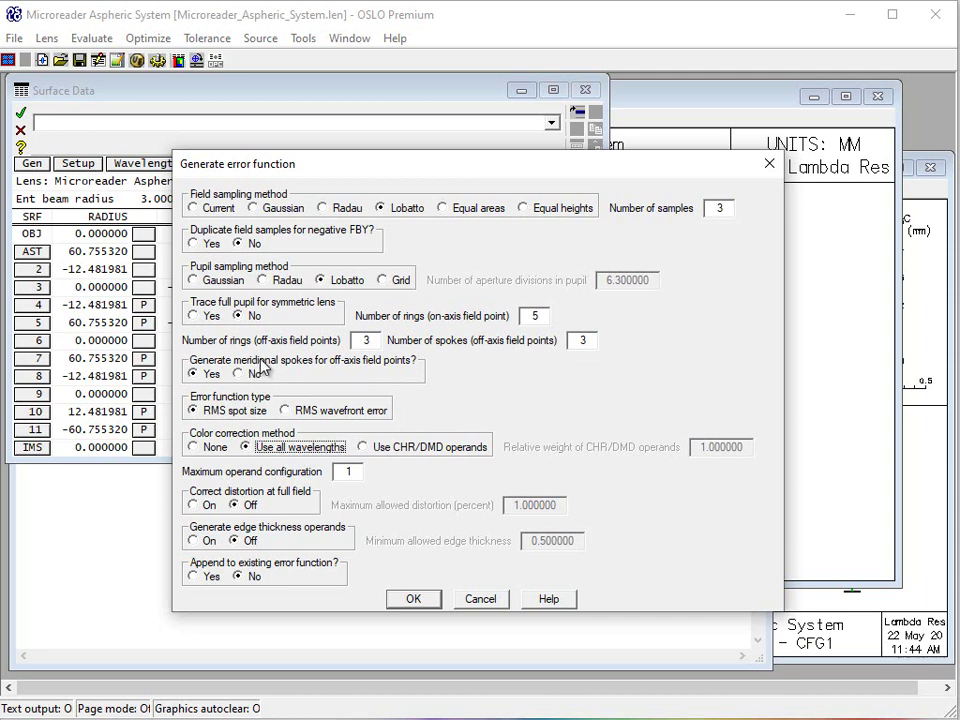
{"action": "left_click", "coordinate": [853, 477]}
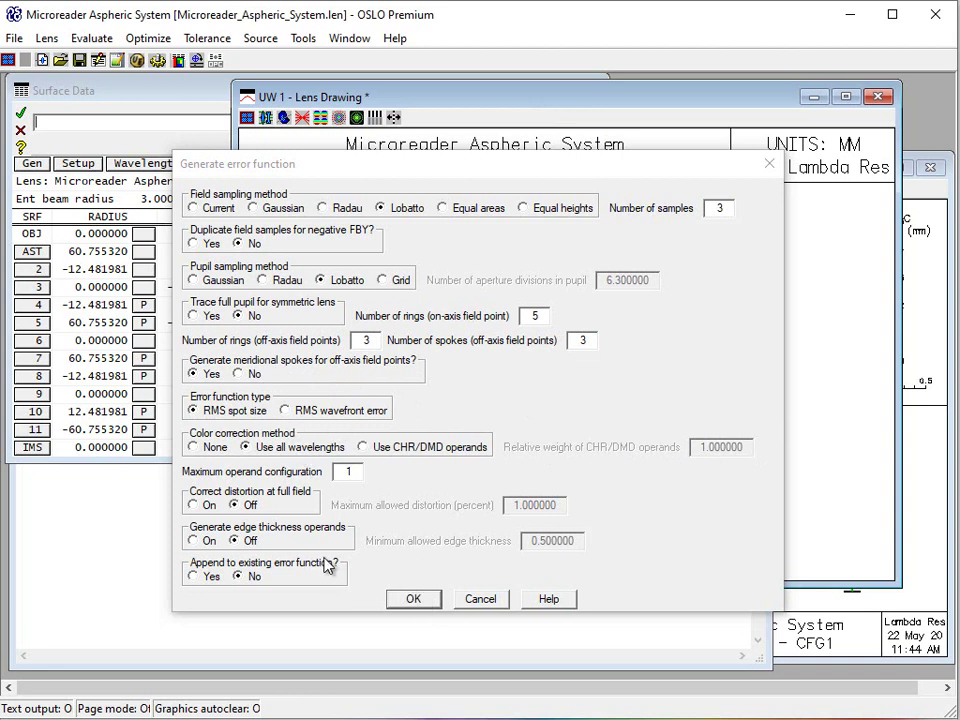
{"action": "left_click", "coordinate": [193, 577]}
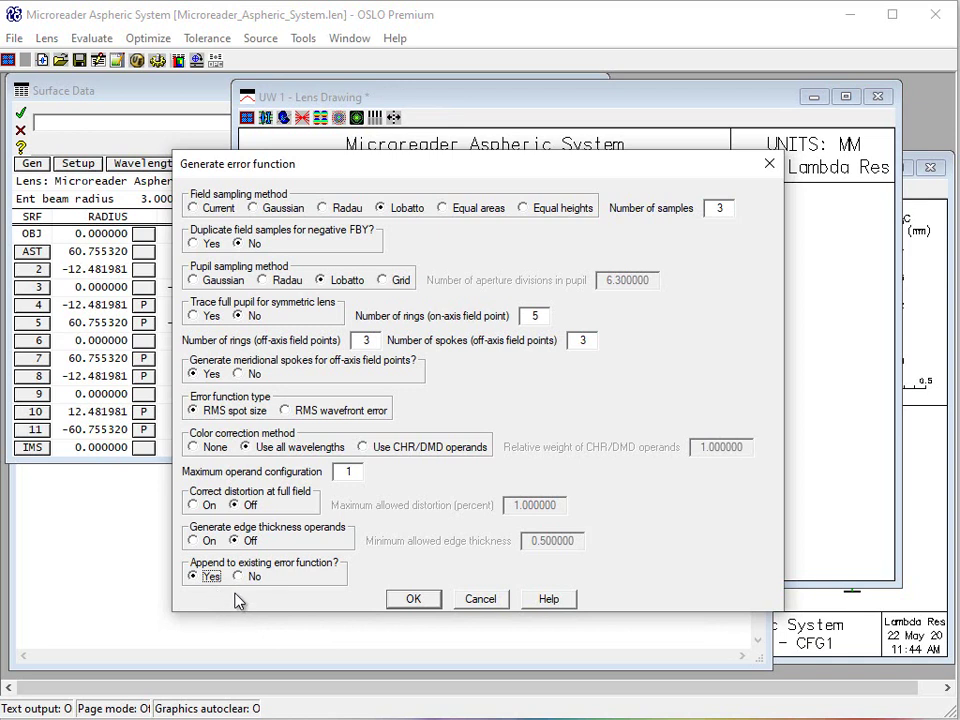
{"action": "left_click", "coordinate": [410, 602]}
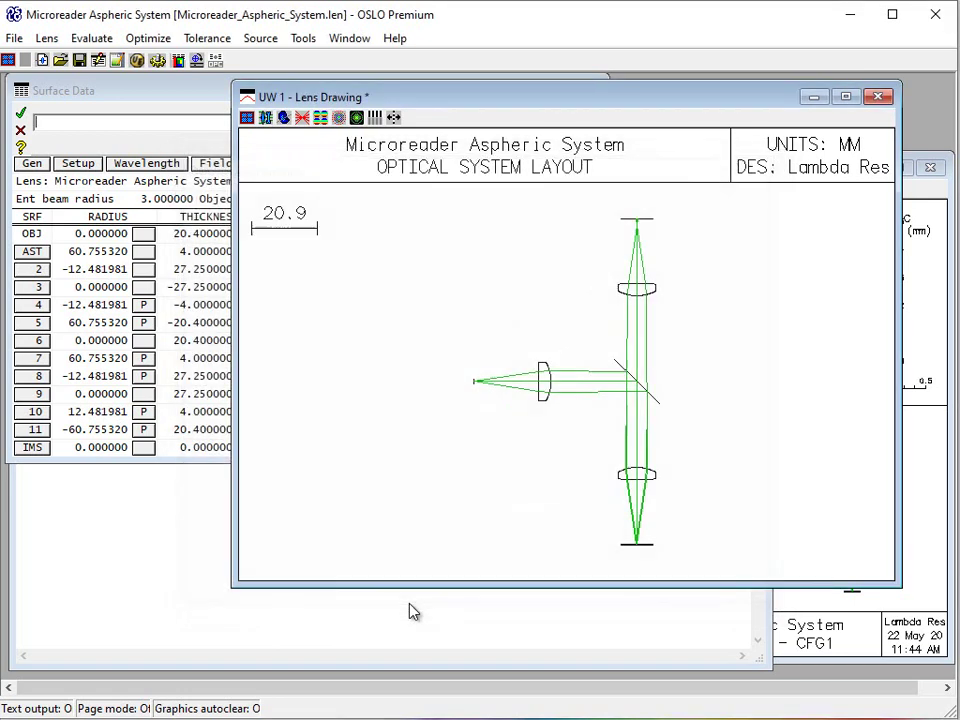
Delete field point rows 1–3, keeping FBY 0, 0.707107 and 1.0
{"action": "left_click", "coordinate": [113, 88]}
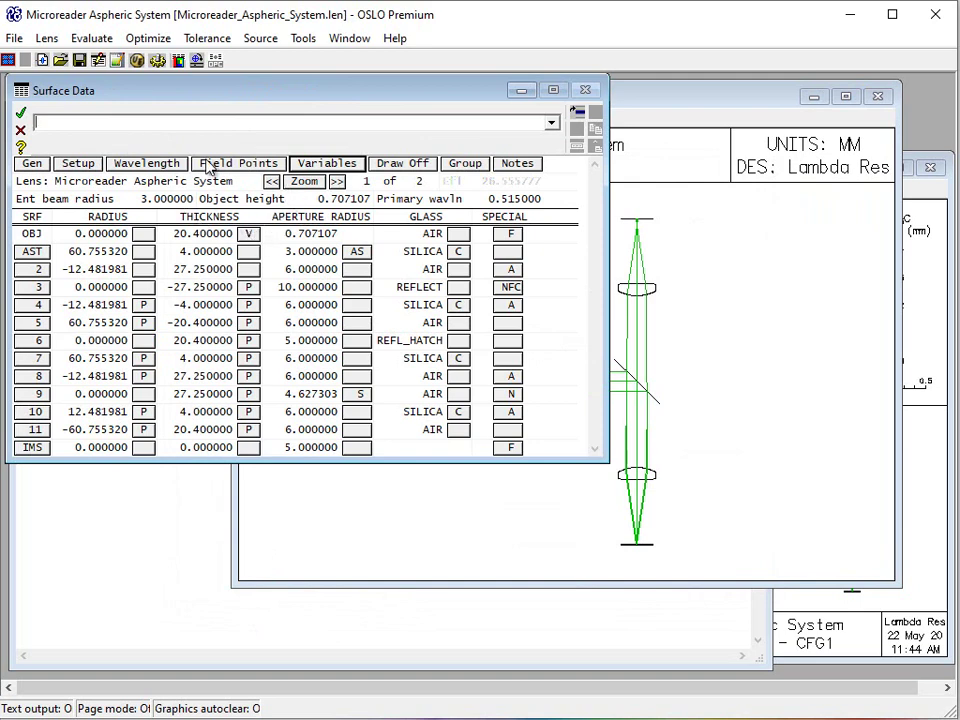
{"action": "left_click", "coordinate": [212, 163]}
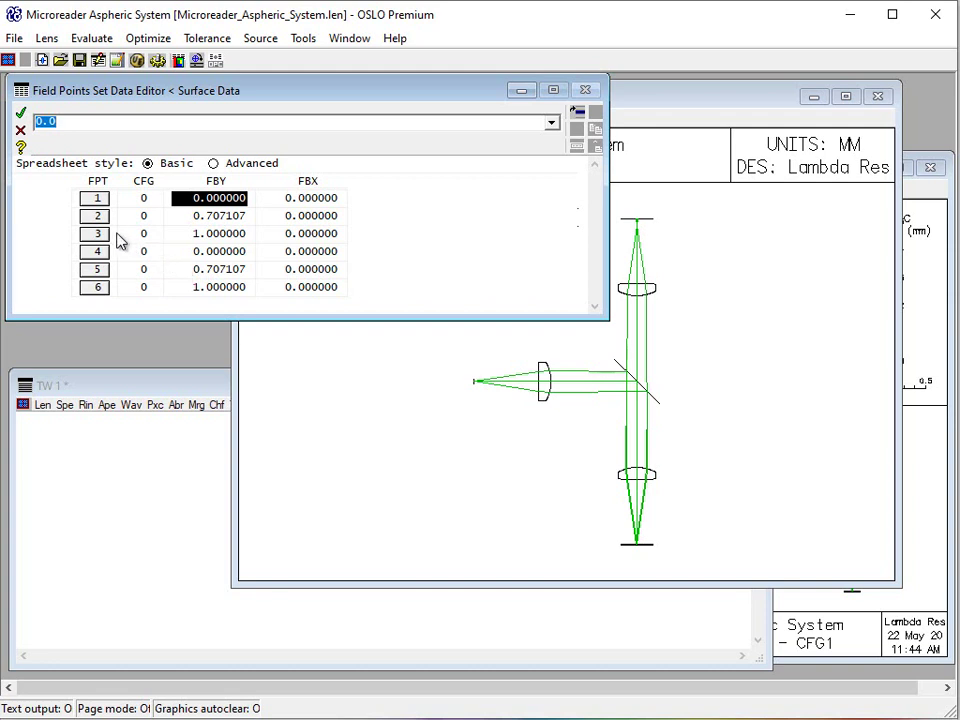
{"action": "left_click_drag", "start_coordinate": [92, 198], "coordinate": [90, 240]}
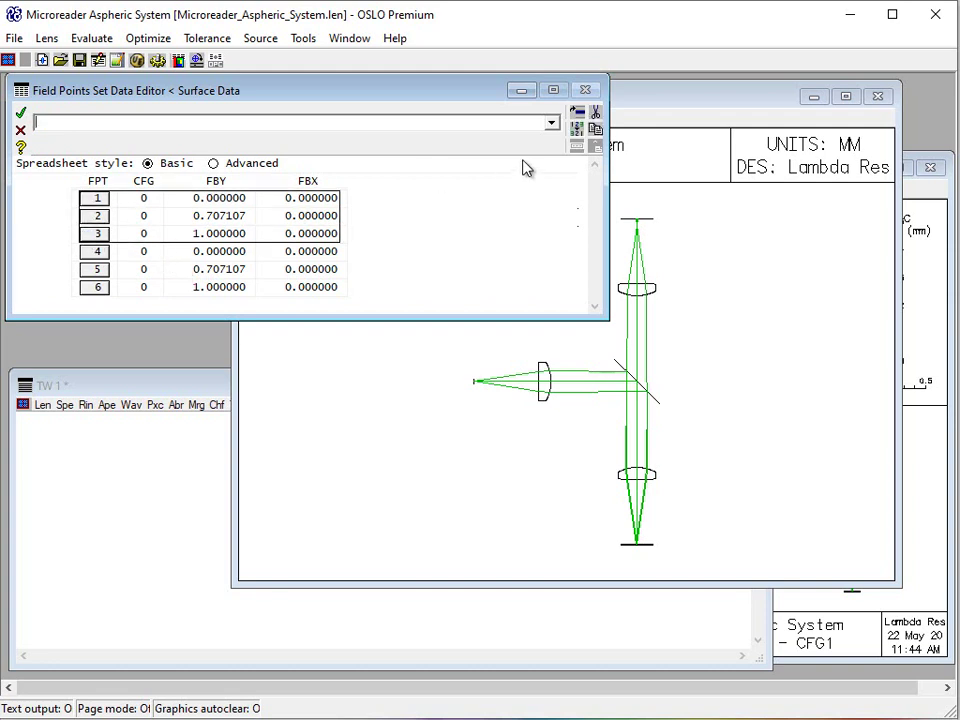
{"action": "left_click", "coordinate": [594, 112]}
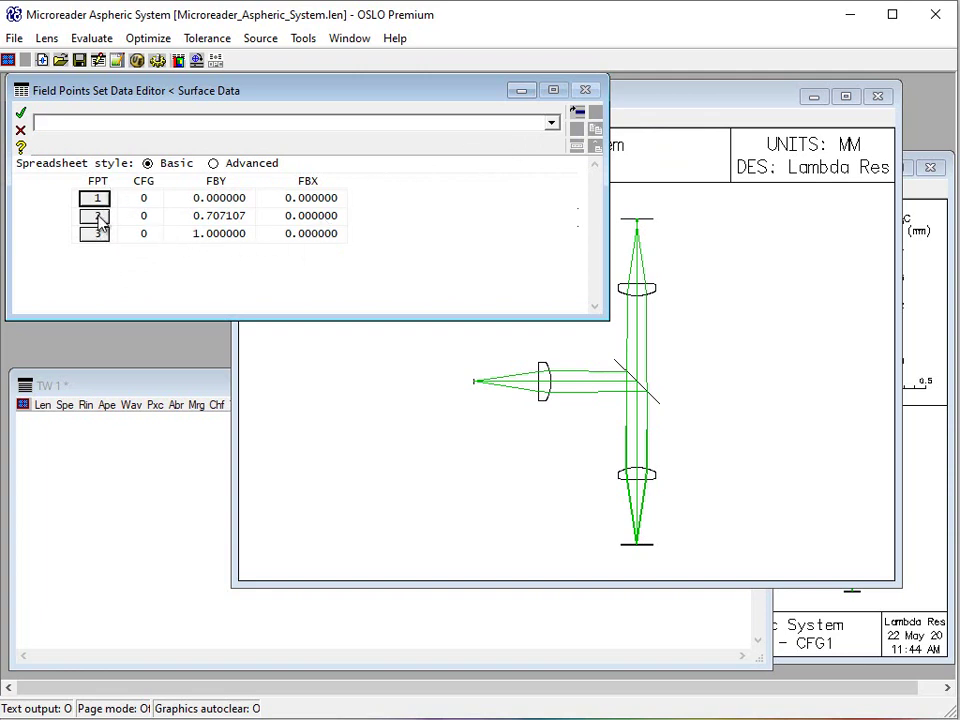
{"action": "left_click", "coordinate": [22, 114]}
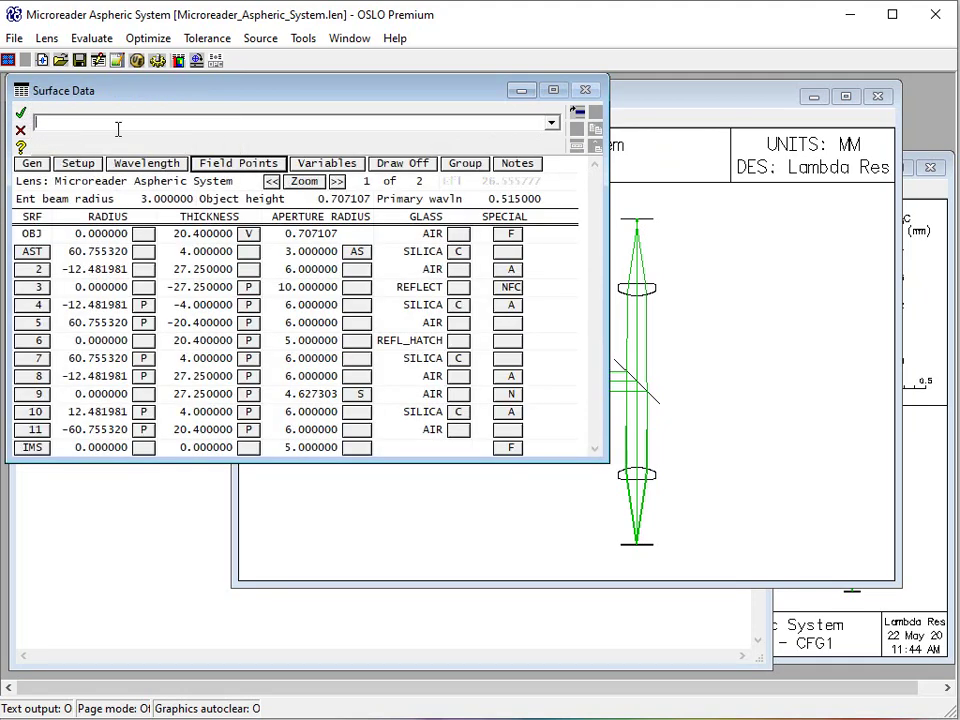
Review the ray set table via the rse command, then close it
{"action": "type", "text": "rse"}
{"action": "key", "text": "Return"}
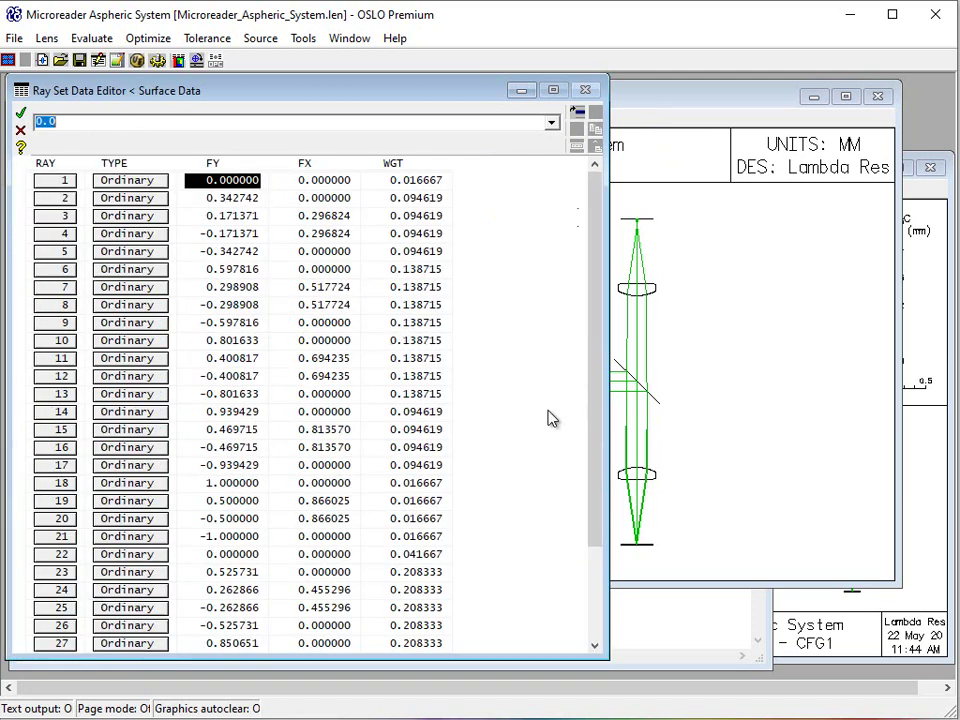
{"action": "scroll", "coordinate": [604, 465], "scroll_direction": "down", "scroll_amount": 1}
{"action": "scroll", "coordinate": [600, 477], "scroll_direction": "down", "scroll_amount": 1}
{"action": "scroll", "coordinate": [575, 420], "scroll_direction": "up", "scroll_amount": 2}
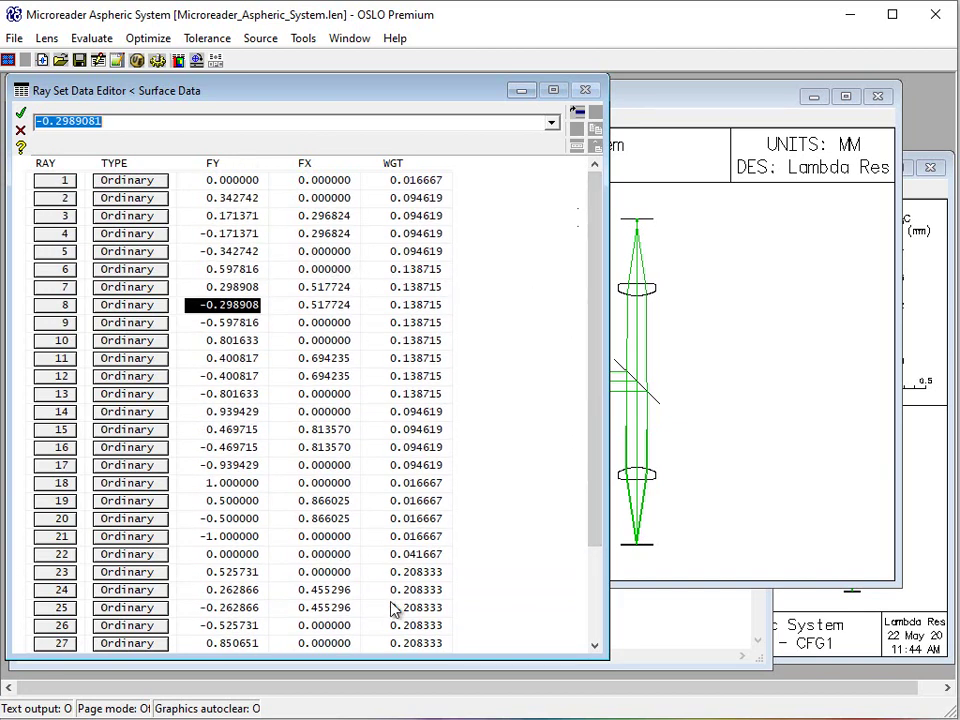
{"action": "left_click", "coordinate": [21, 113]}
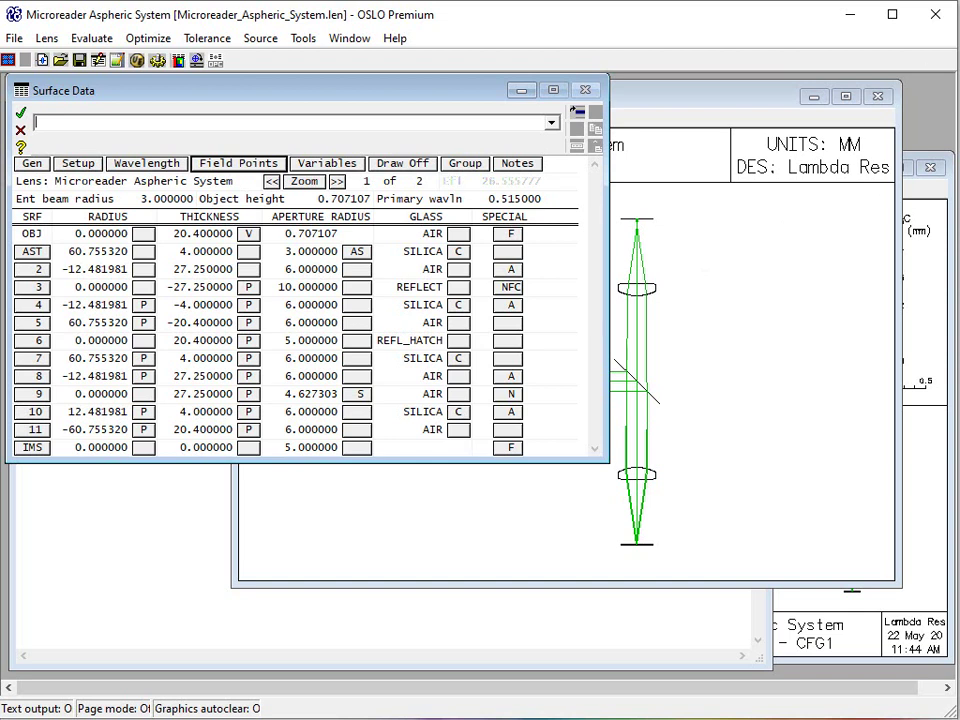
Check the wavelengths 0.515, 0.490, 0.540 with weights 1, 0.5, 0.5, then close the table
{"action": "left_click", "coordinate": [146, 165]}
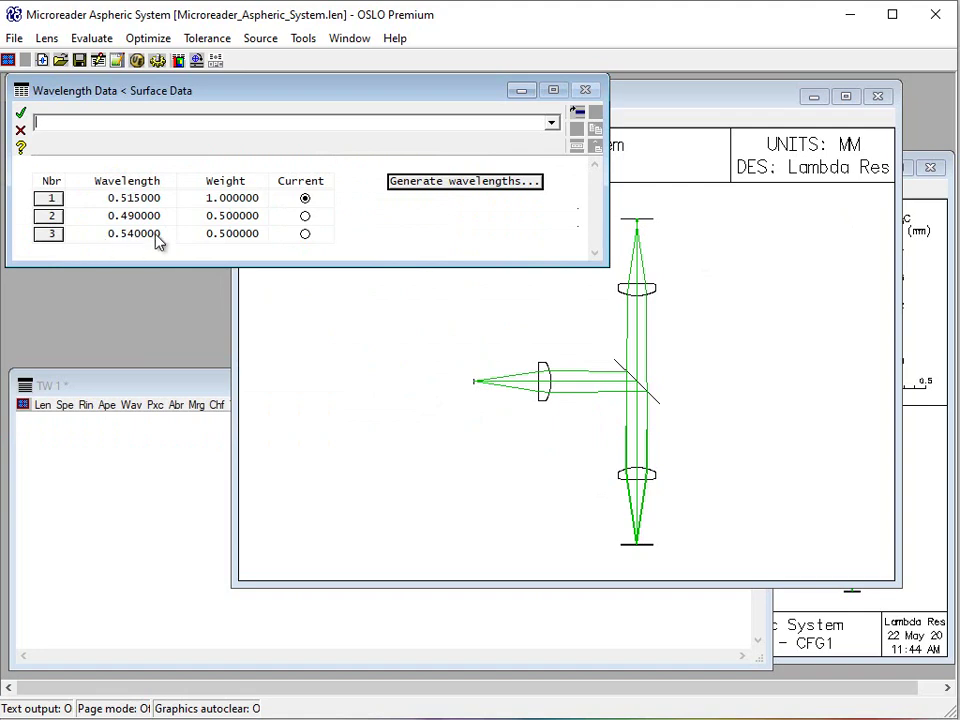
{"action": "left_click", "coordinate": [19, 114]}
{"action": "left_click", "coordinate": [685, 358]}
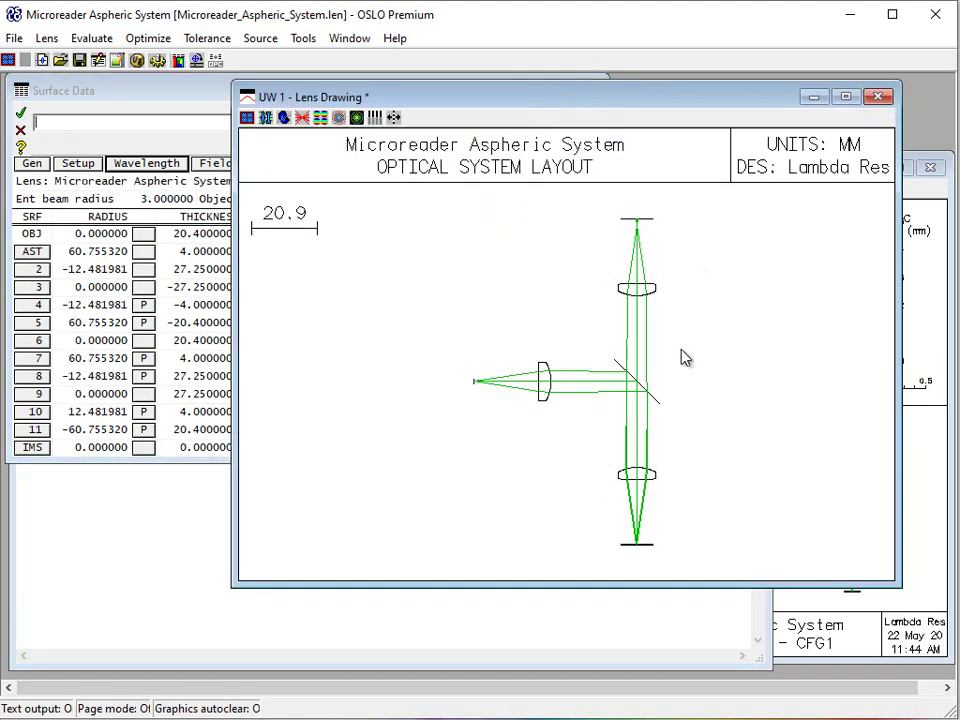
Run ten full damped-least-squares optimization iterations
{"action": "left_click", "coordinate": [165, 113]}
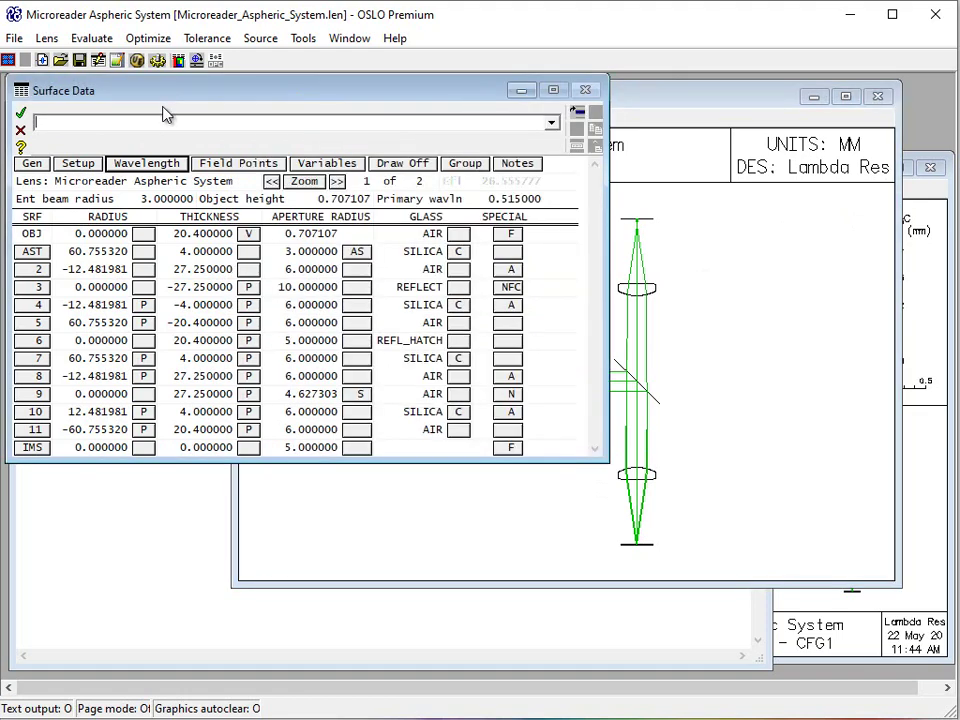
{"action": "left_click", "coordinate": [150, 42]}
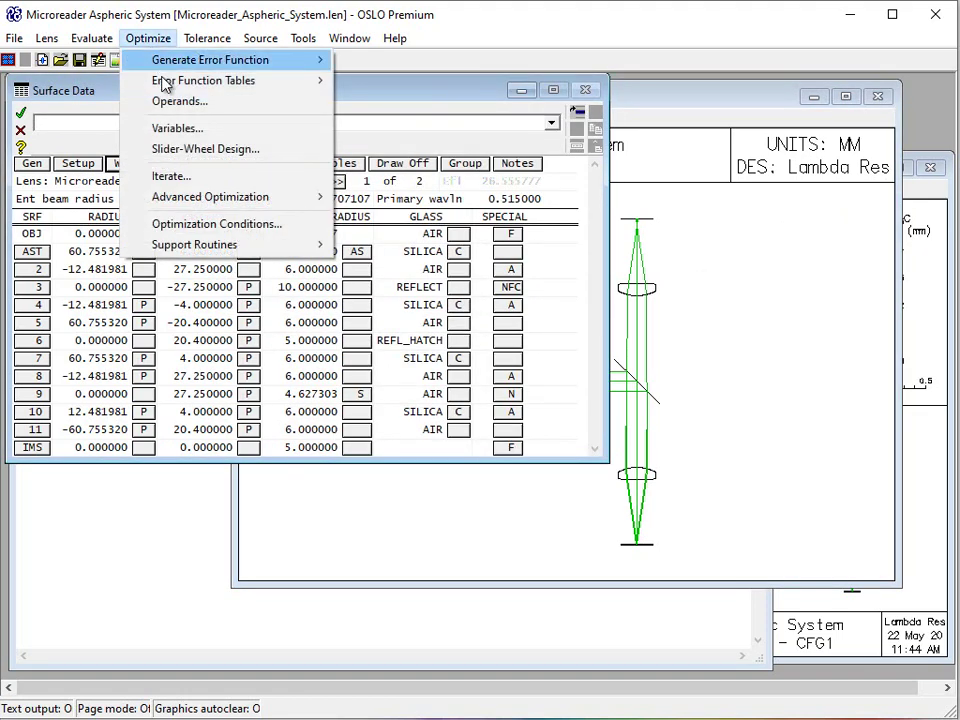
{"action": "left_click", "coordinate": [172, 176]}
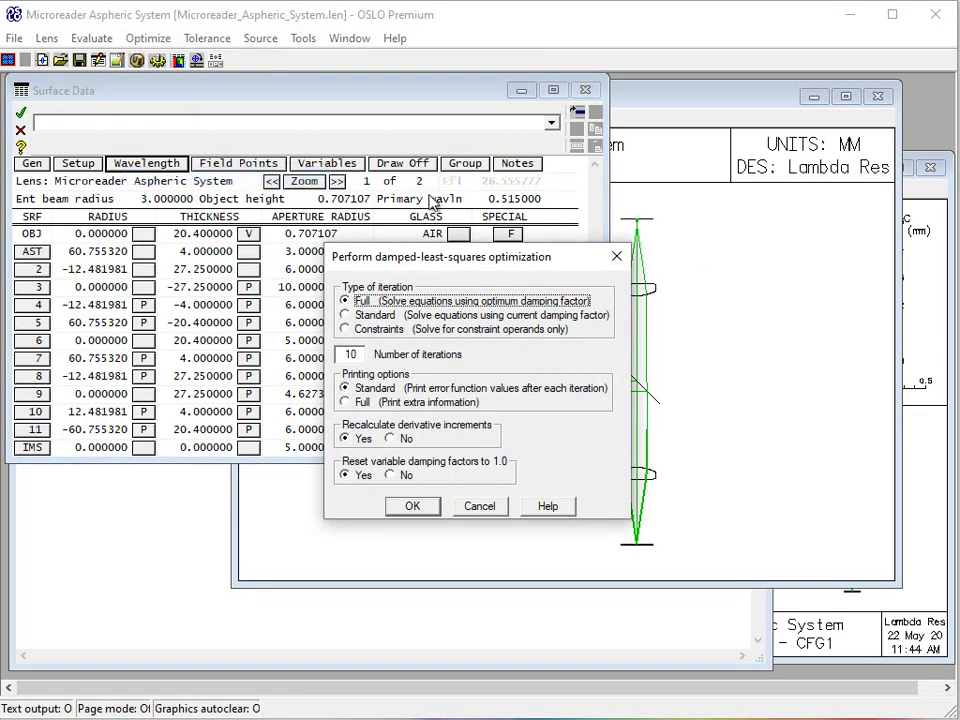
{"action": "left_click", "coordinate": [412, 507]}
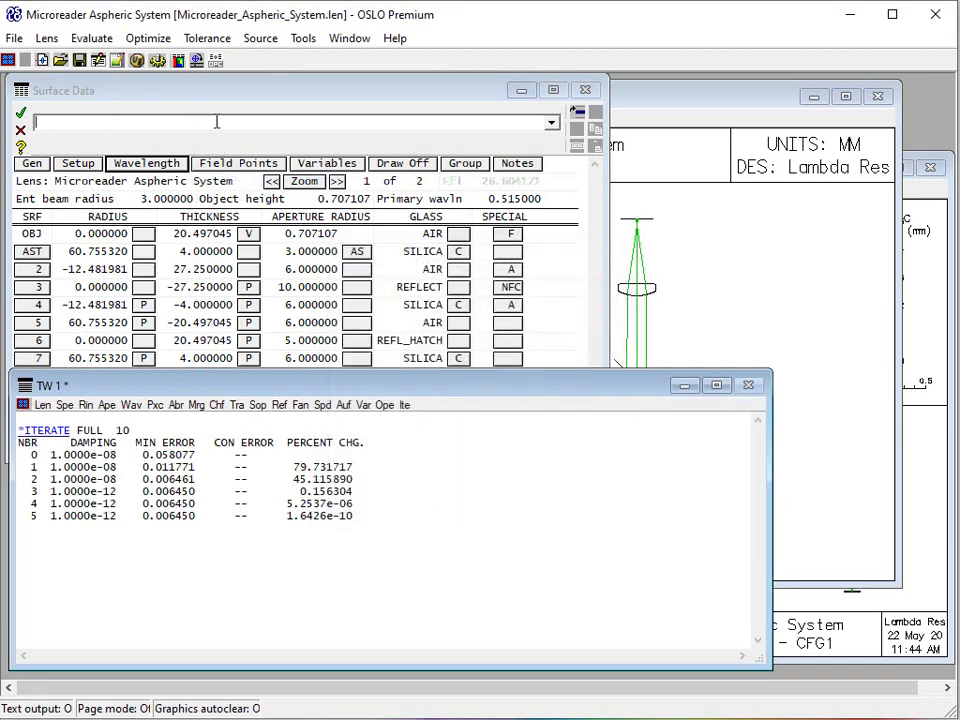
Iterate again with ite to reach error 0.006450, then inspect the lens layout
{"action": "left_click", "coordinate": [216, 121]}
{"action": "type", "text": "ite"}
{"action": "key", "text": "Return"}
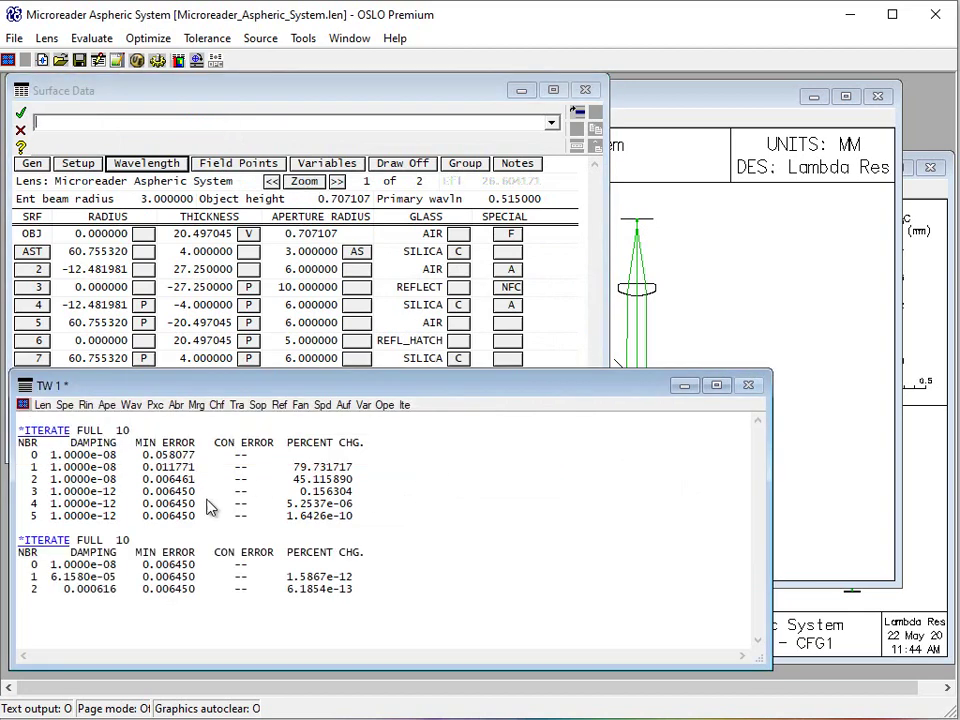
{"action": "left_click", "coordinate": [843, 512]}
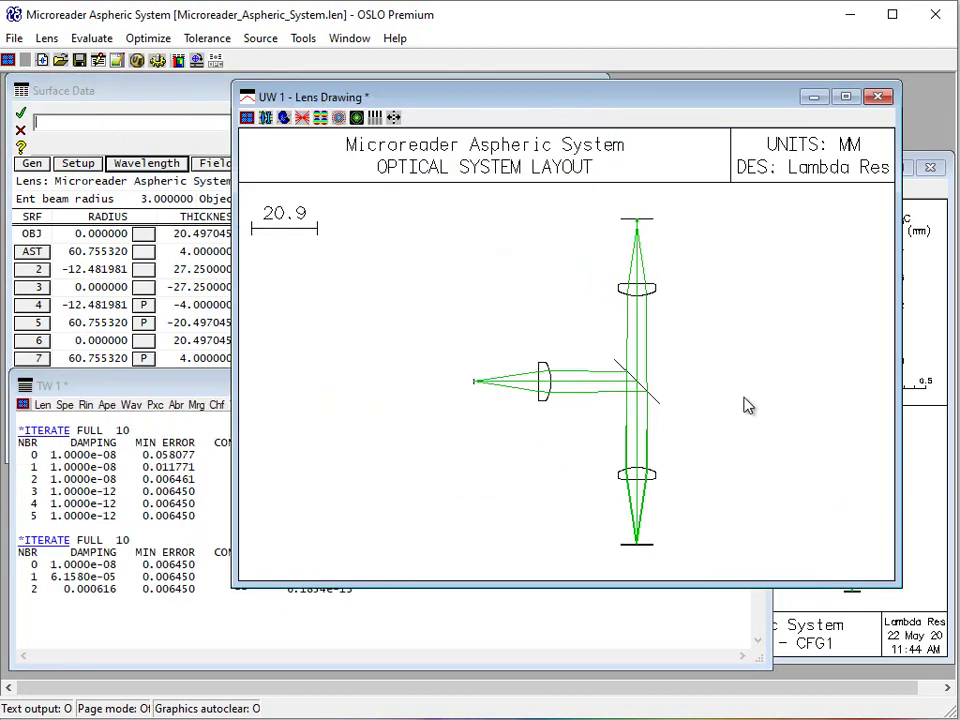
{"action": "mouse_move", "coordinate": [478, 178]}
{"action": "left_mouse_down"}
{"action": "mouse_move", "coordinate": [724, 506]}
{"action": "mouse_move", "coordinate": [746, 568]}
{"action": "left_mouse_up"}
{"action": "left_click", "coordinate": [630, 472]}
Inspect the optimized system's ray intercept curves, then bring the lens drawing forward
{"action": "left_click", "coordinate": [842, 629]}
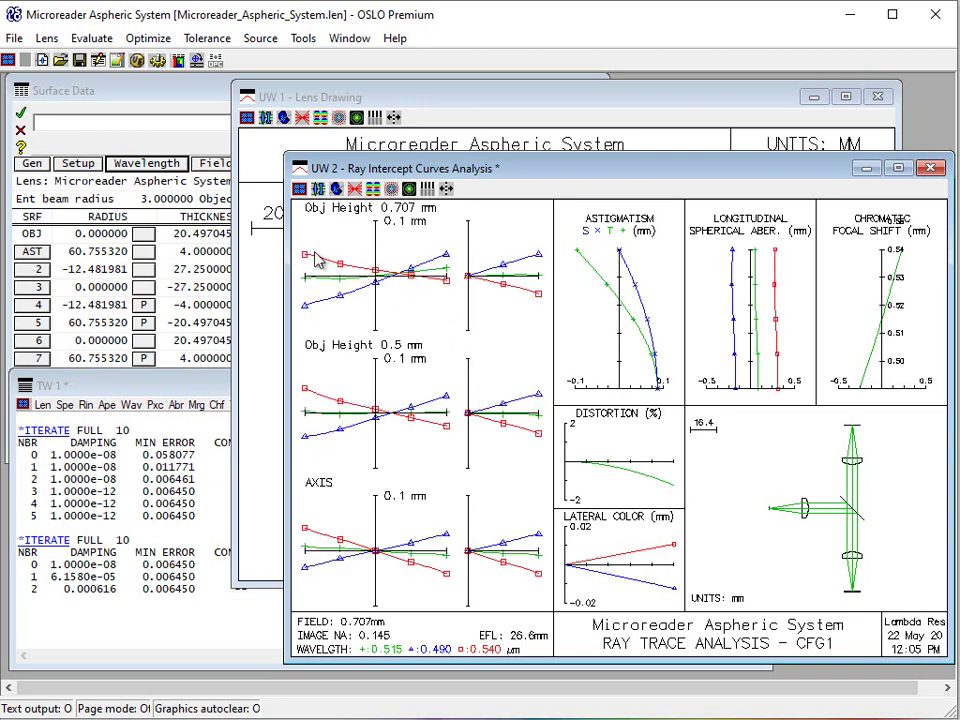
{"action": "left_click", "coordinate": [392, 99]}
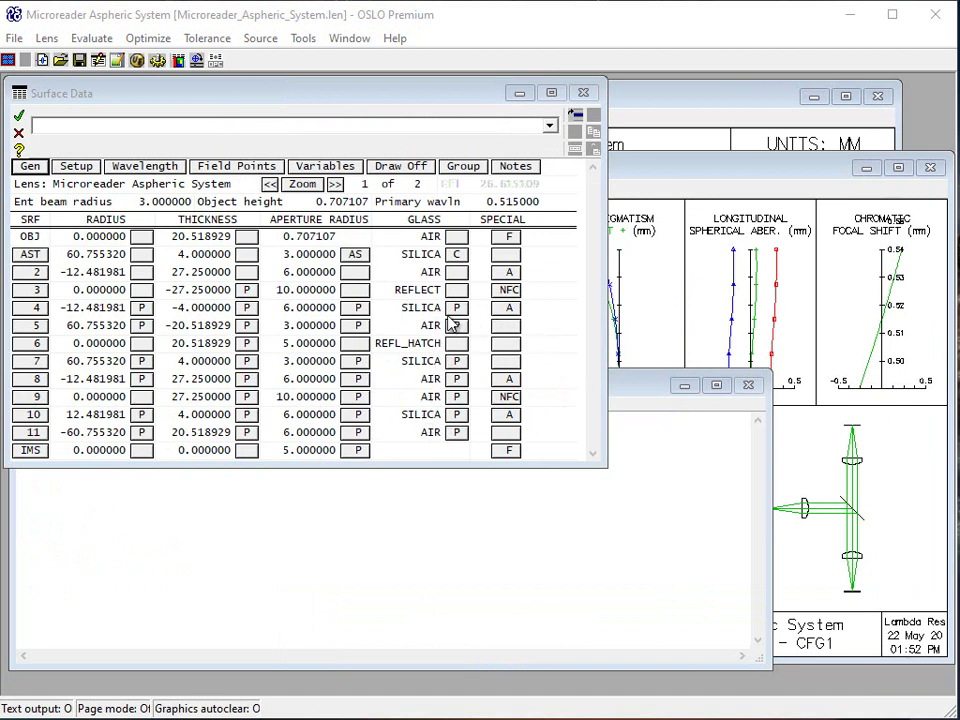
{"action": "left_click", "coordinate": [510, 398]}
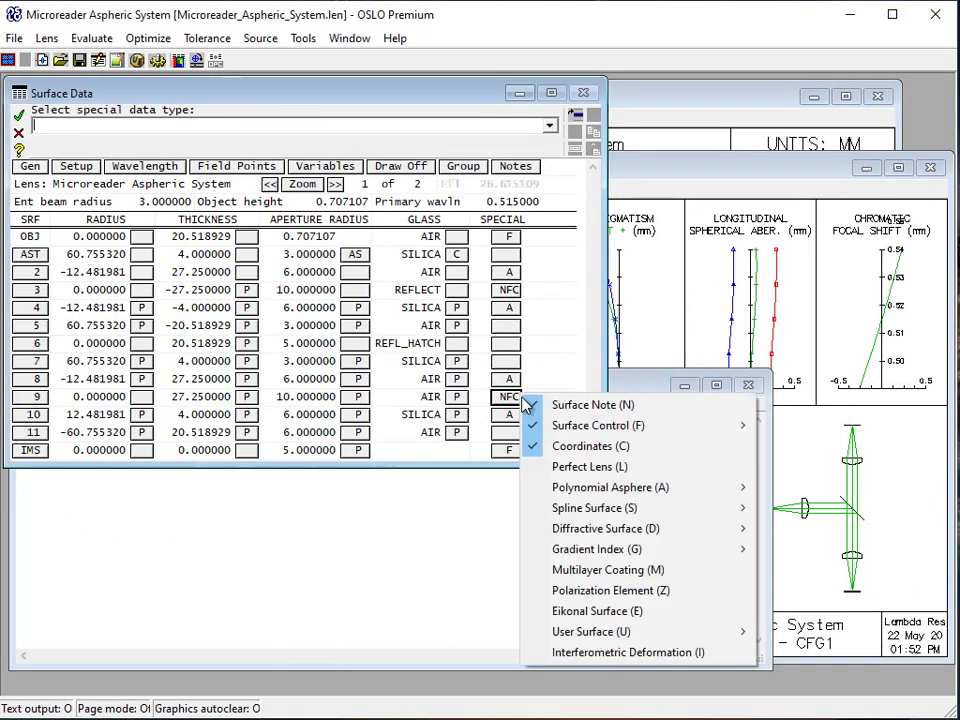
{"action": "left_click", "coordinate": [564, 454]}
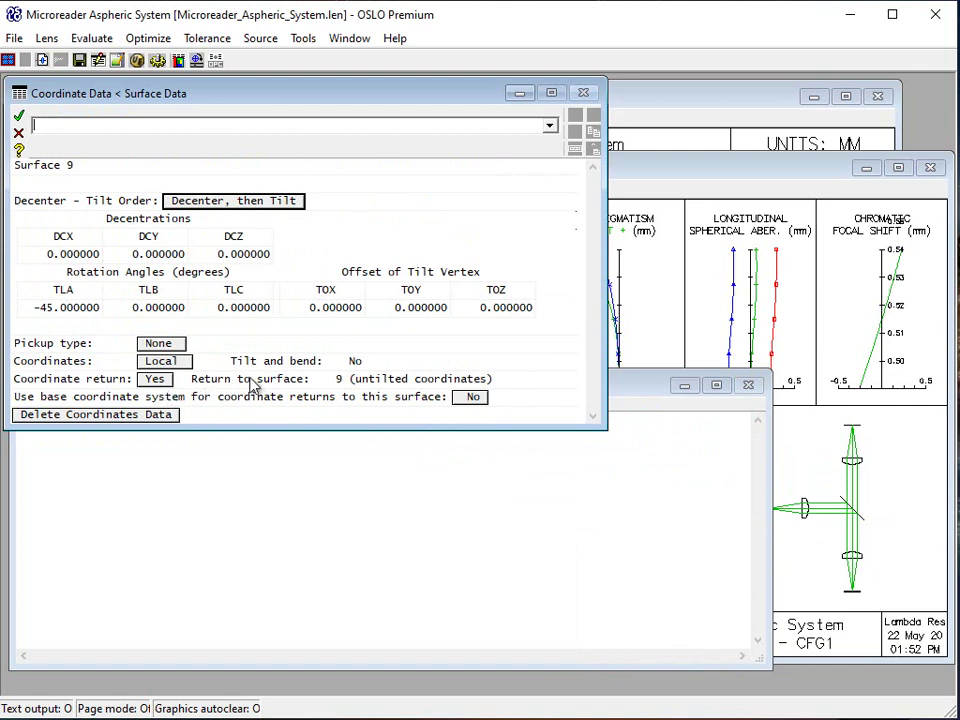
{"action": "left_click", "coordinate": [20, 117]}
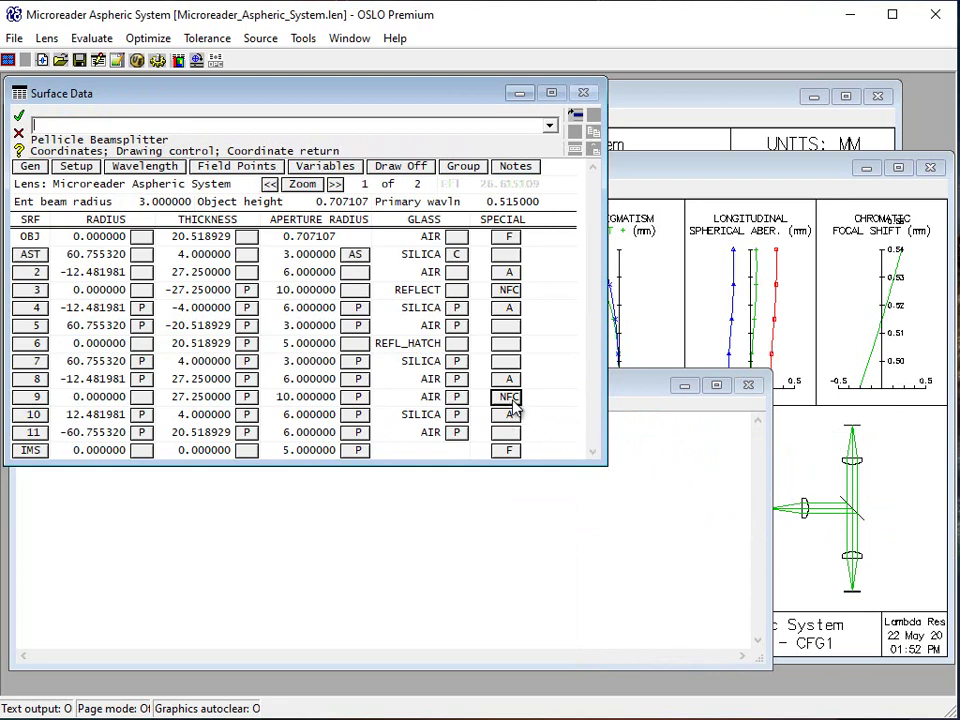
{"action": "left_click", "coordinate": [884, 562]}
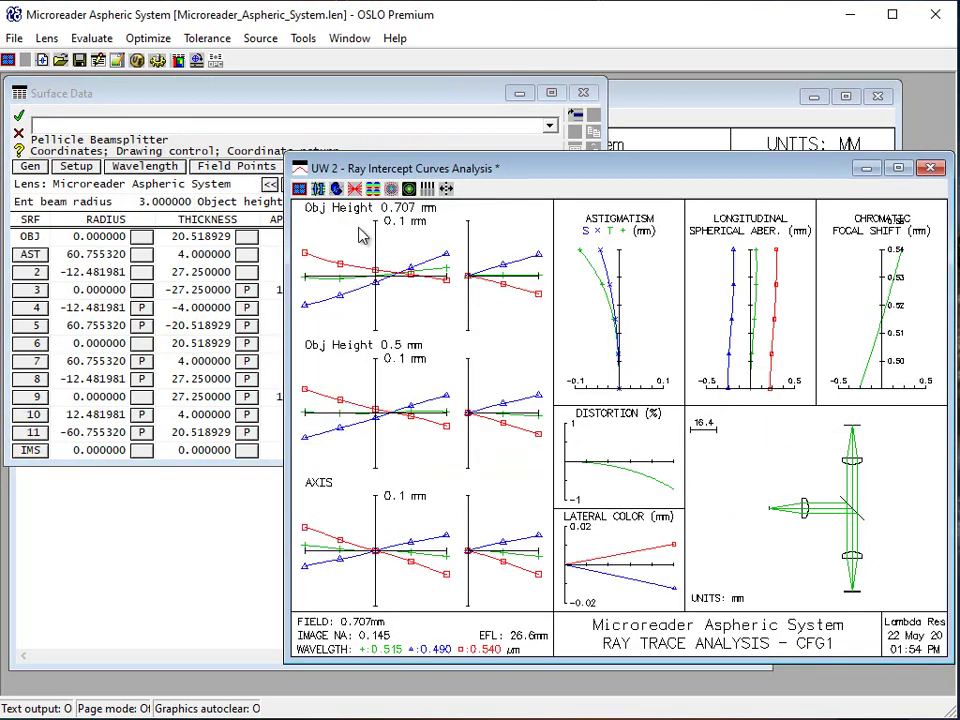
{"action": "left_click", "coordinate": [653, 148]}
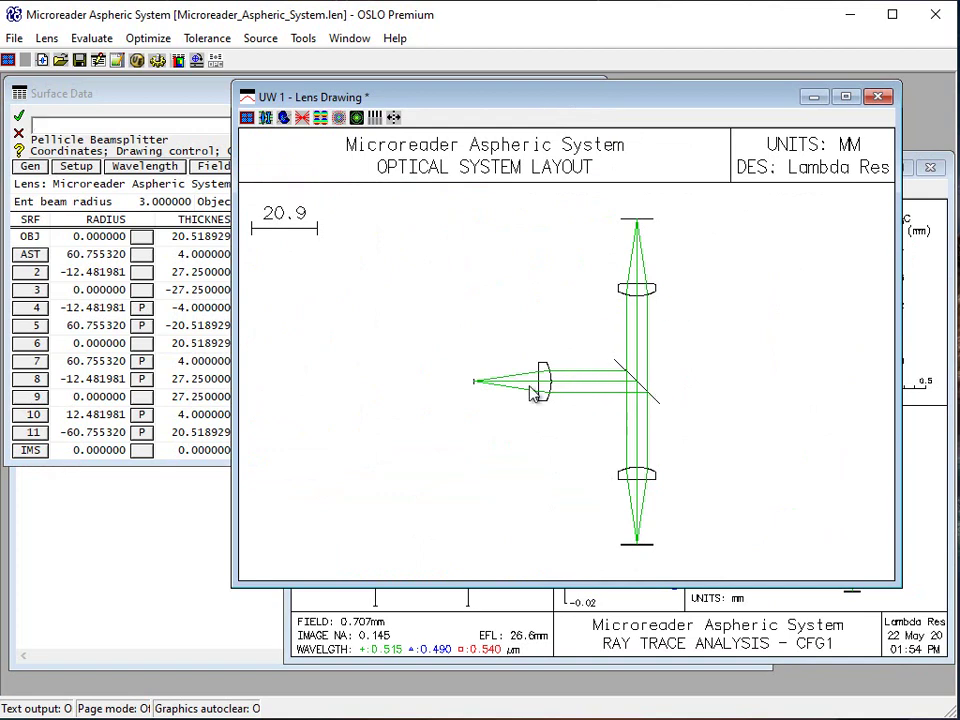
{"action": "left_click", "coordinate": [180, 97]}
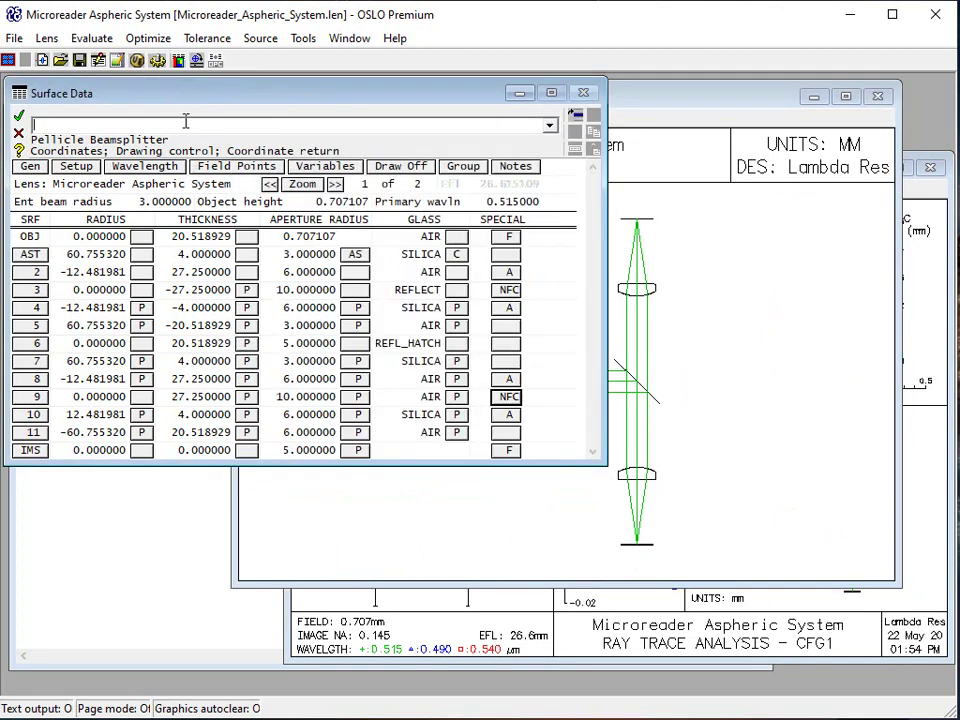